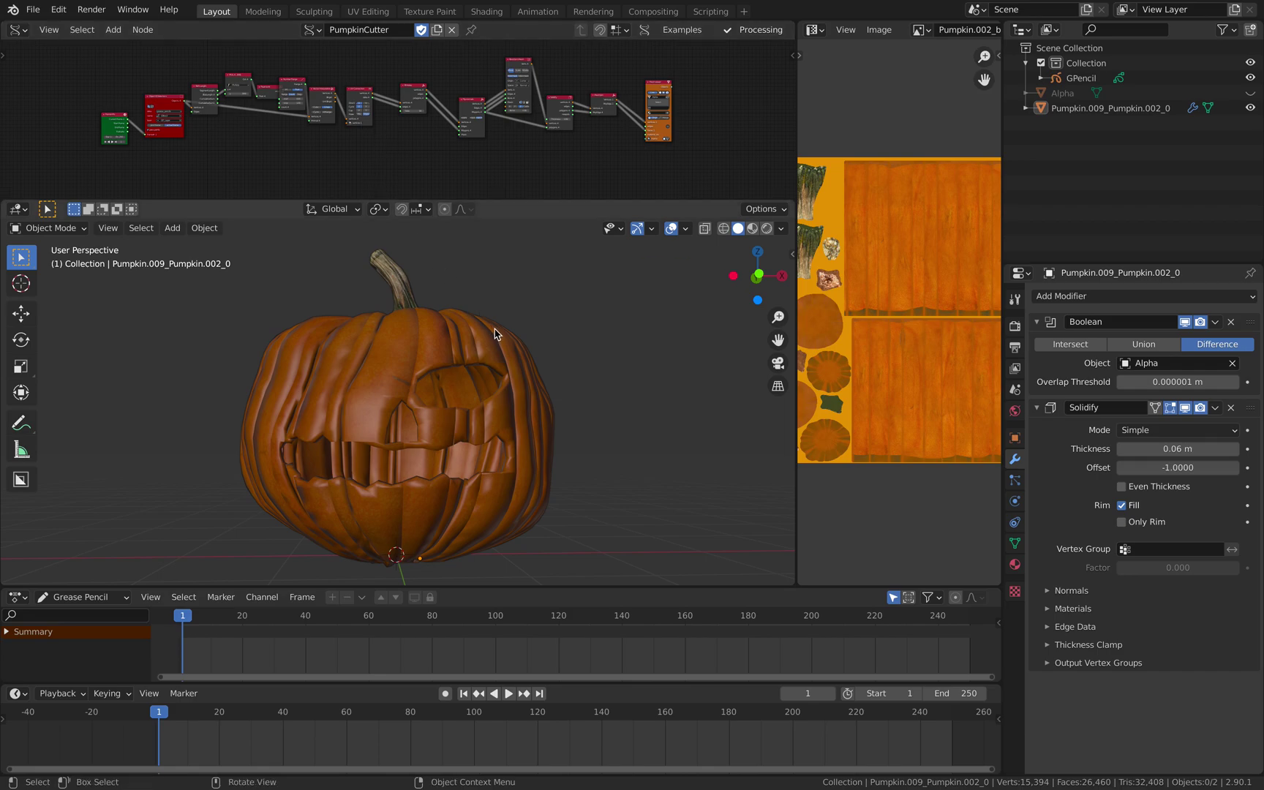
click(404, 369)
middle_drag(406, 369, 568, 350)
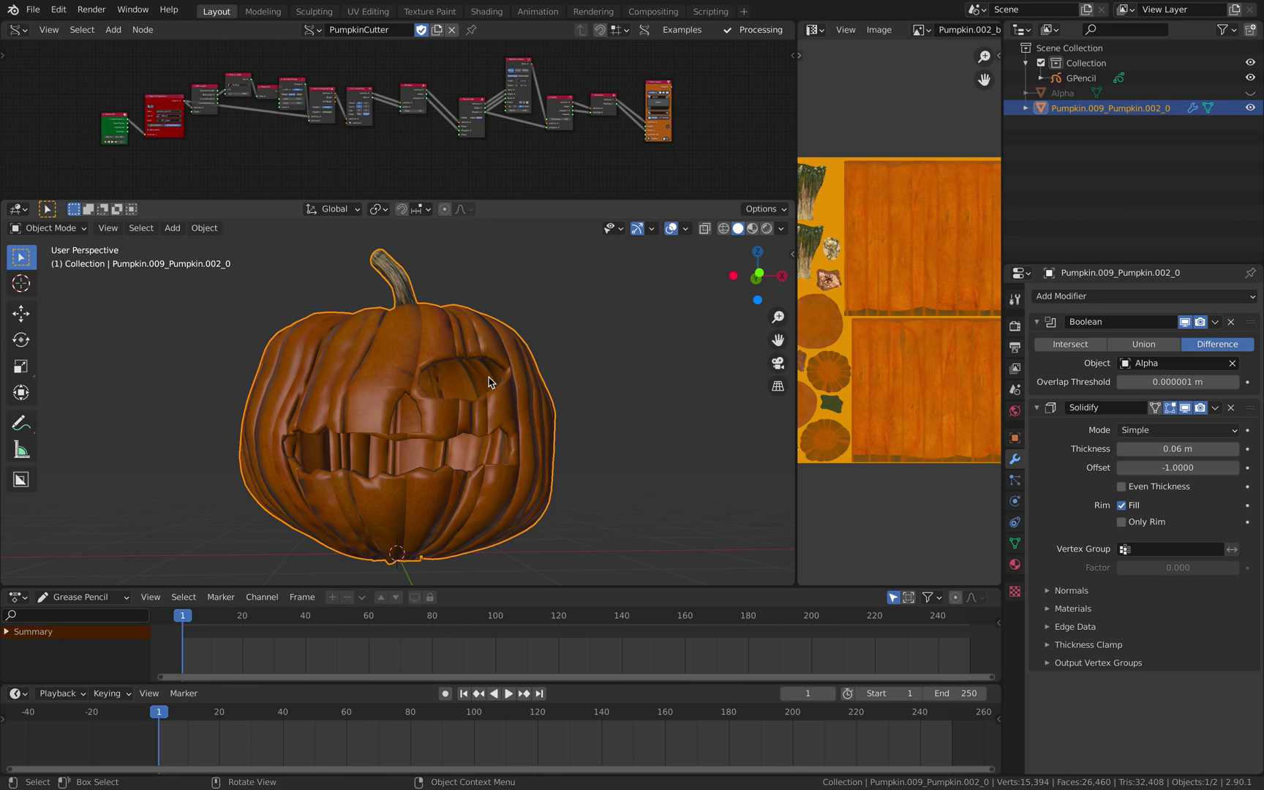
middle_drag(492, 382, 504, 369)
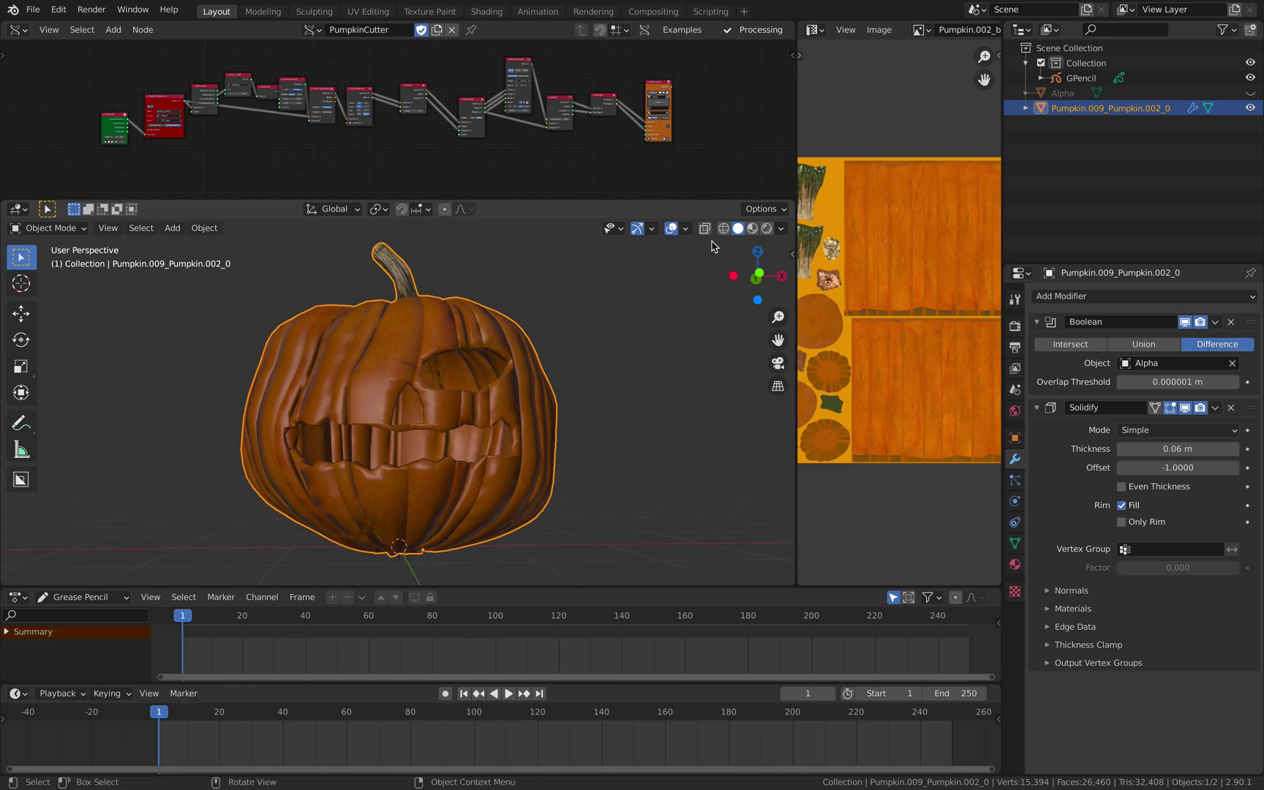
click(1075, 77)
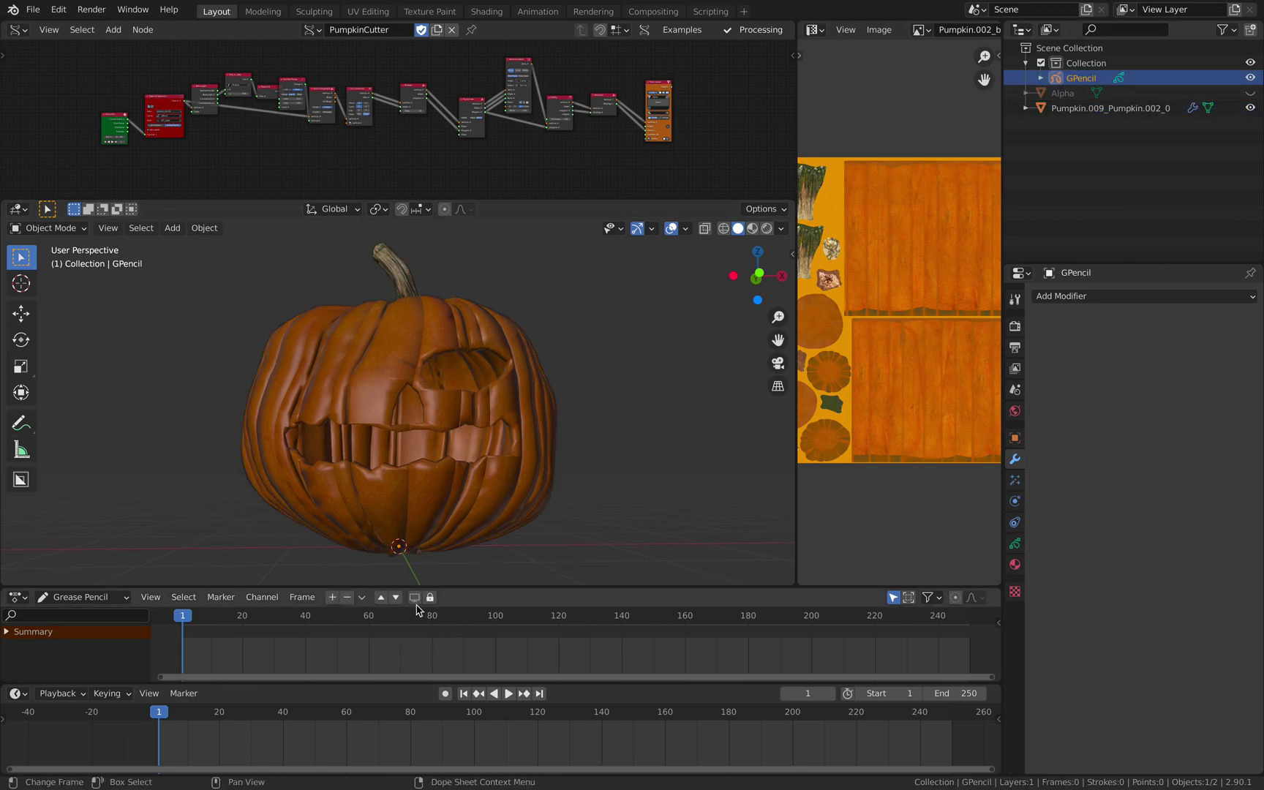
scroll(461, 636, right, 1)
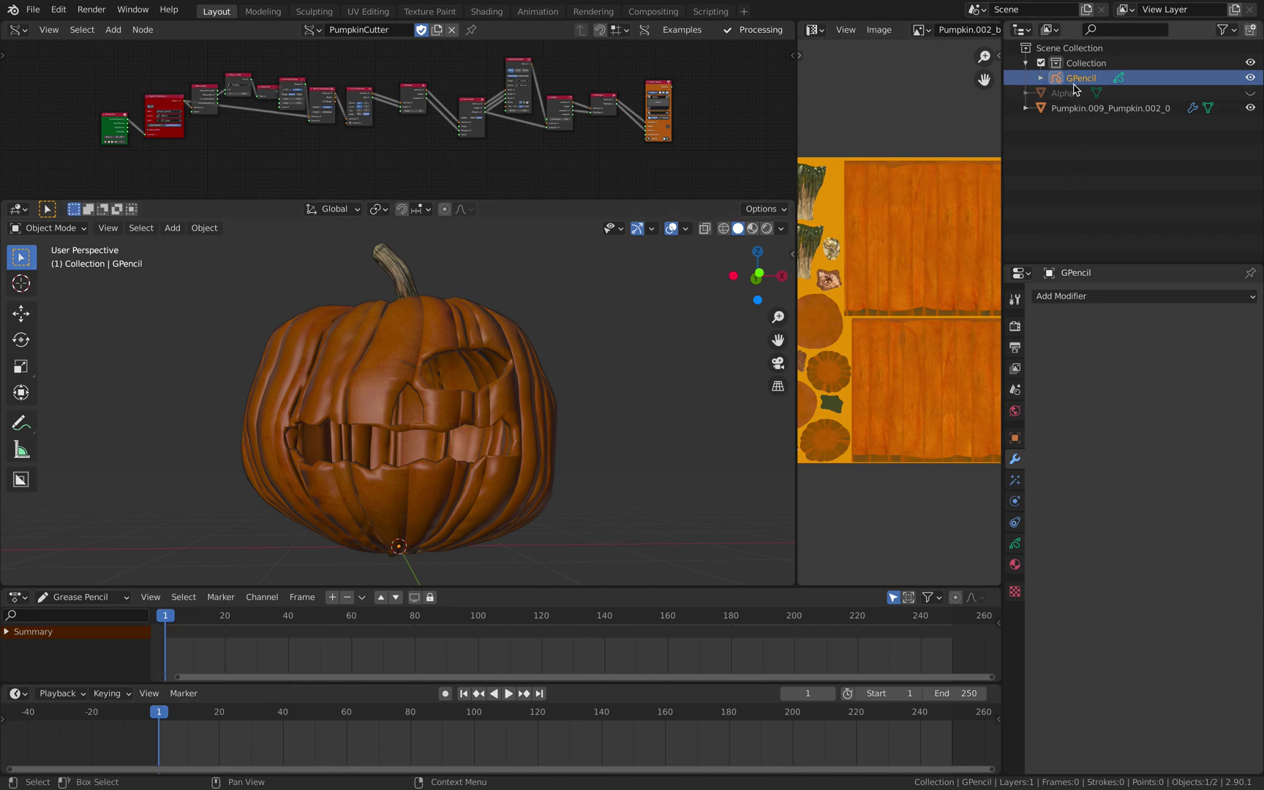
click(55, 228)
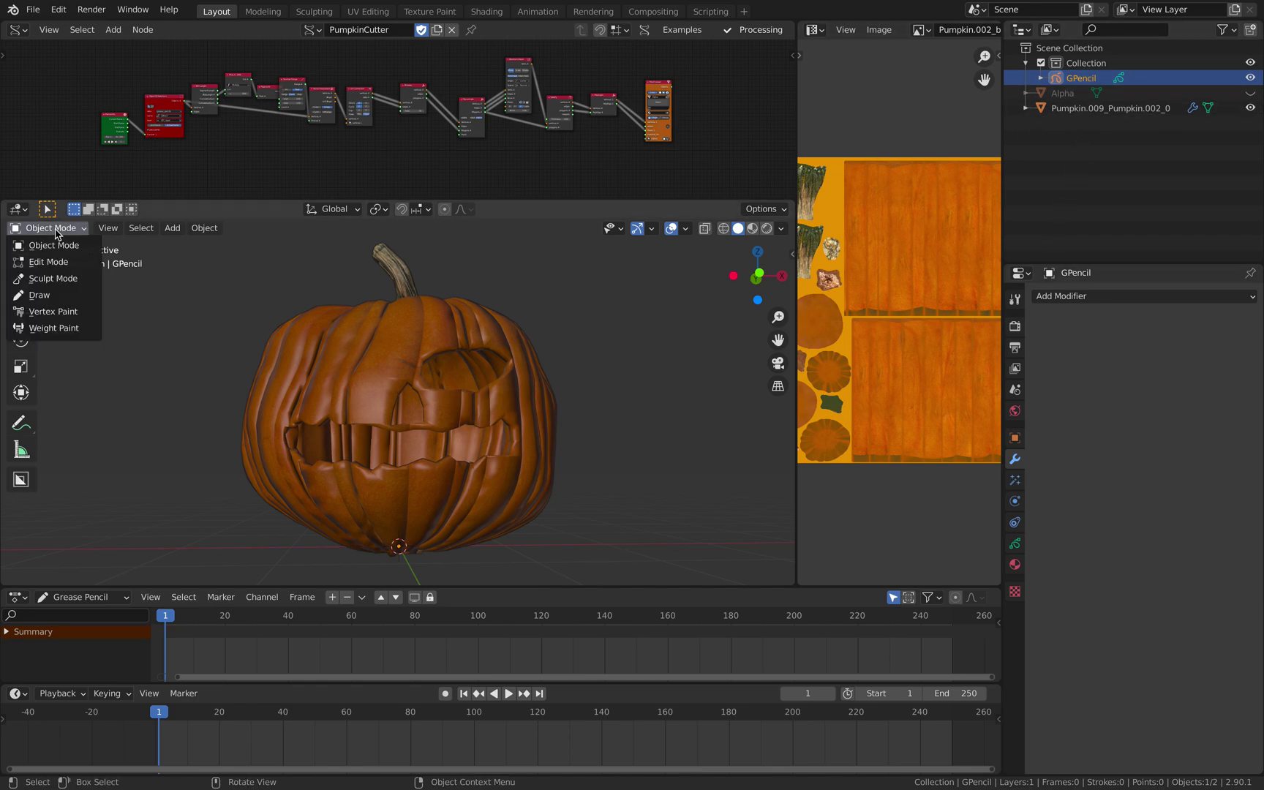
click(63, 296)
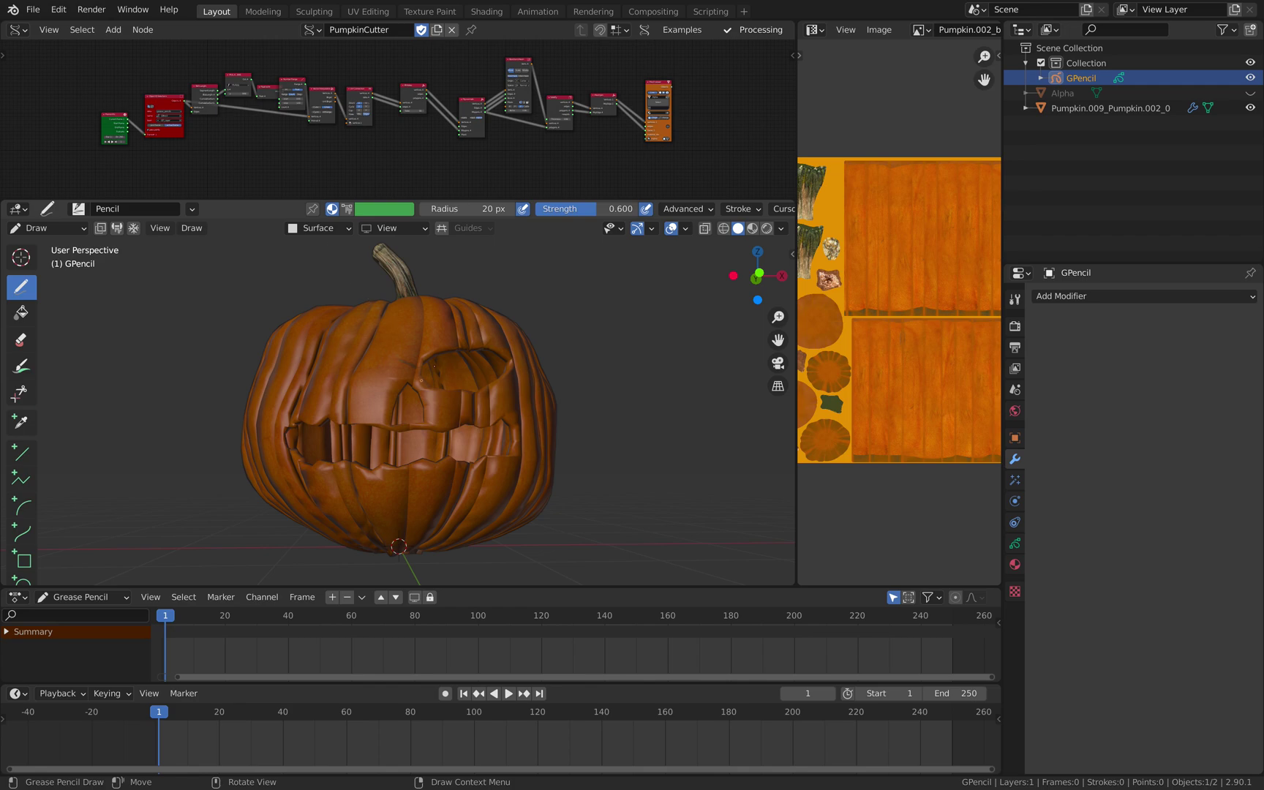
click(48, 227)
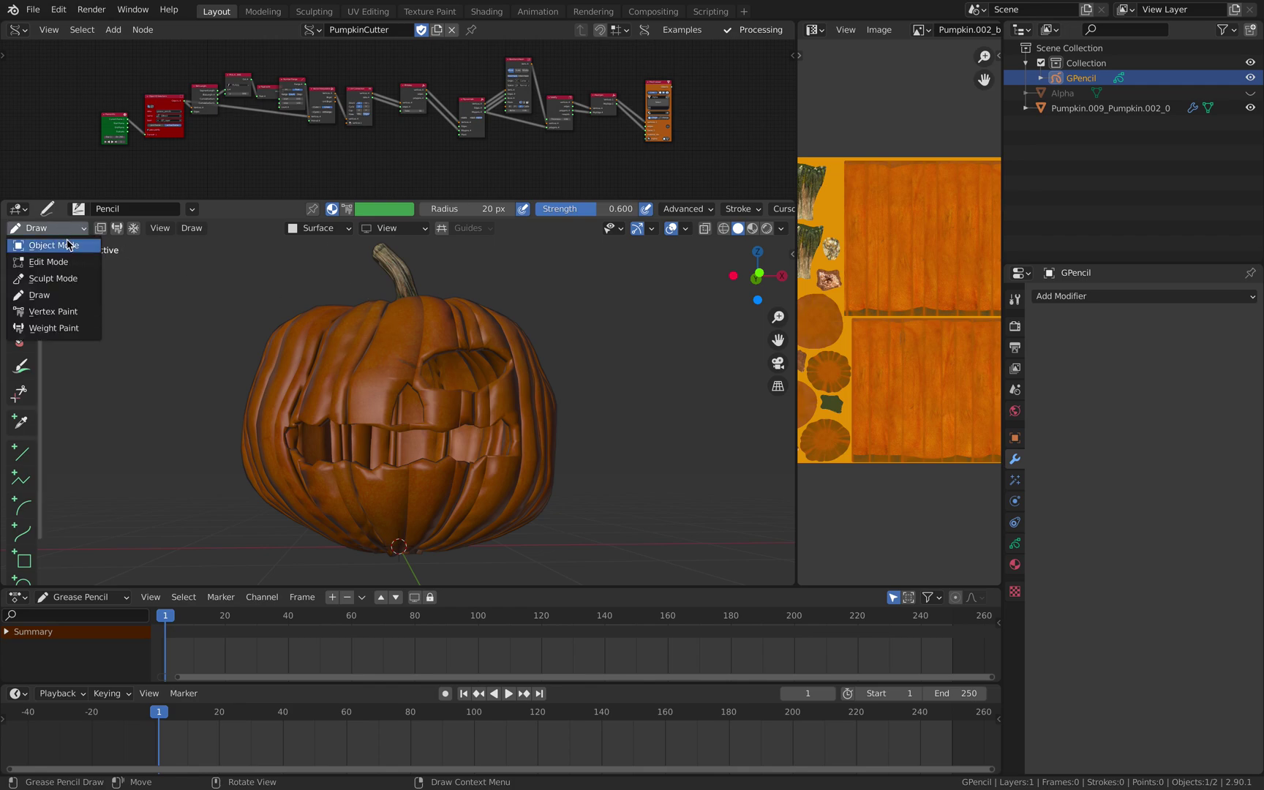
click(46, 240)
Step: Clear the Alpha object from the pumpkin's Boolean modifier to restore the uncut pumpkin
click(379, 378)
middle_drag(516, 384, 432, 387)
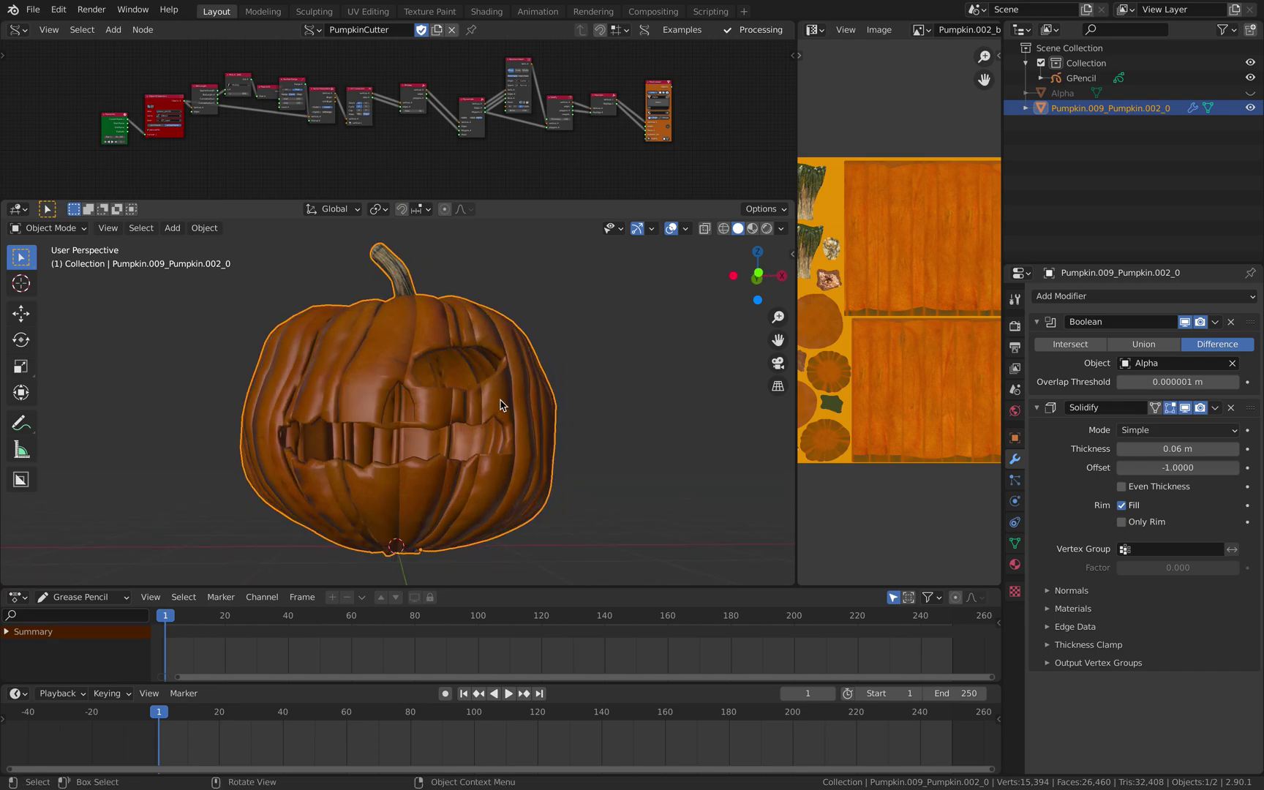
click(1232, 362)
middle_drag(622, 411, 638, 412)
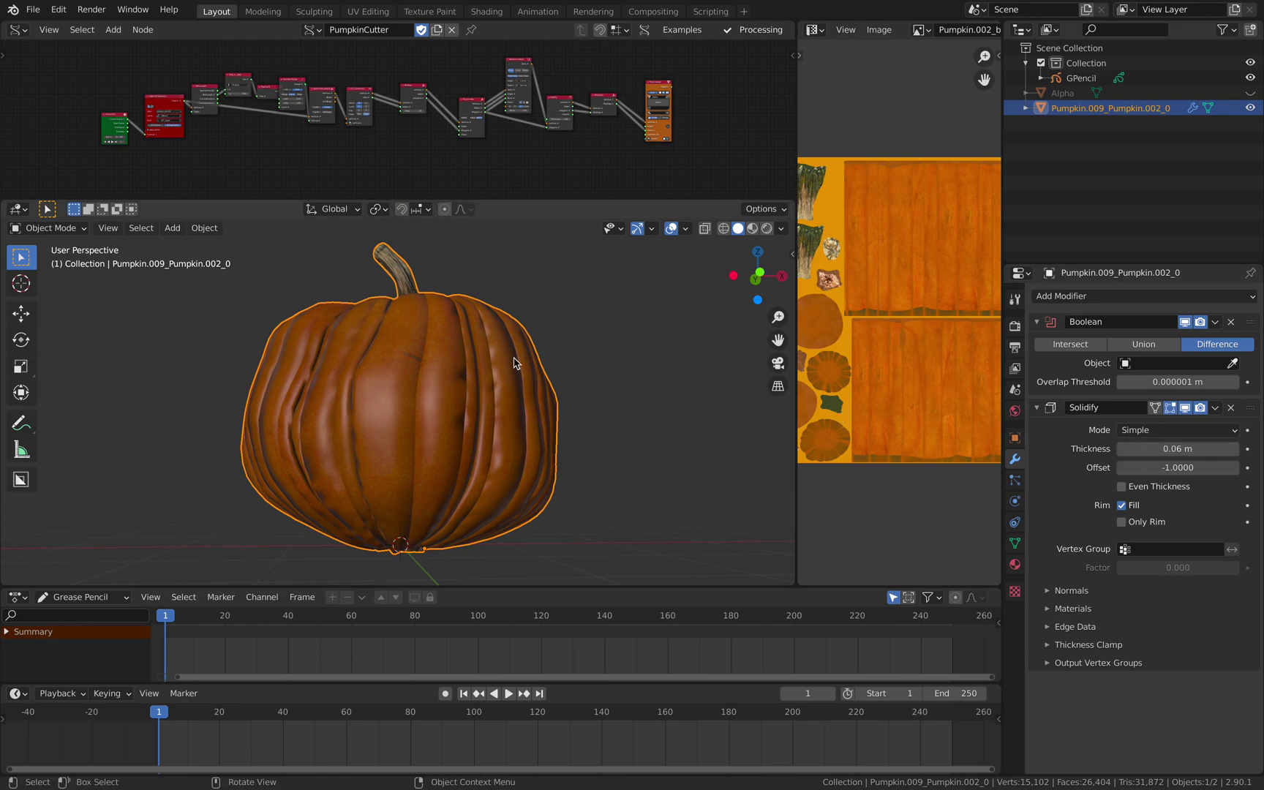
middle_drag(516, 361, 519, 369)
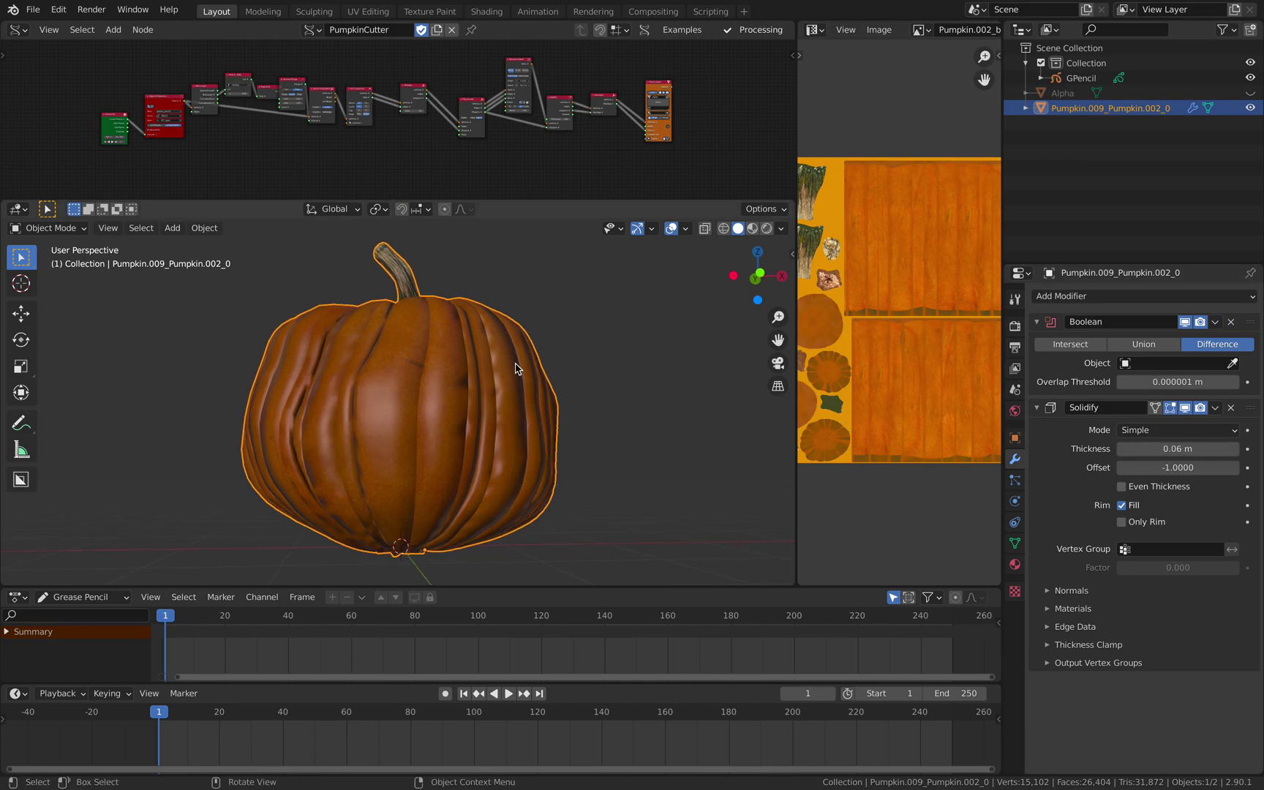
Step: In Draw mode on the GPencil object, draw a frame 1 face on the pumpkin: inverted triangle eyes, triangular nose and a jagged mouth
click(79, 229)
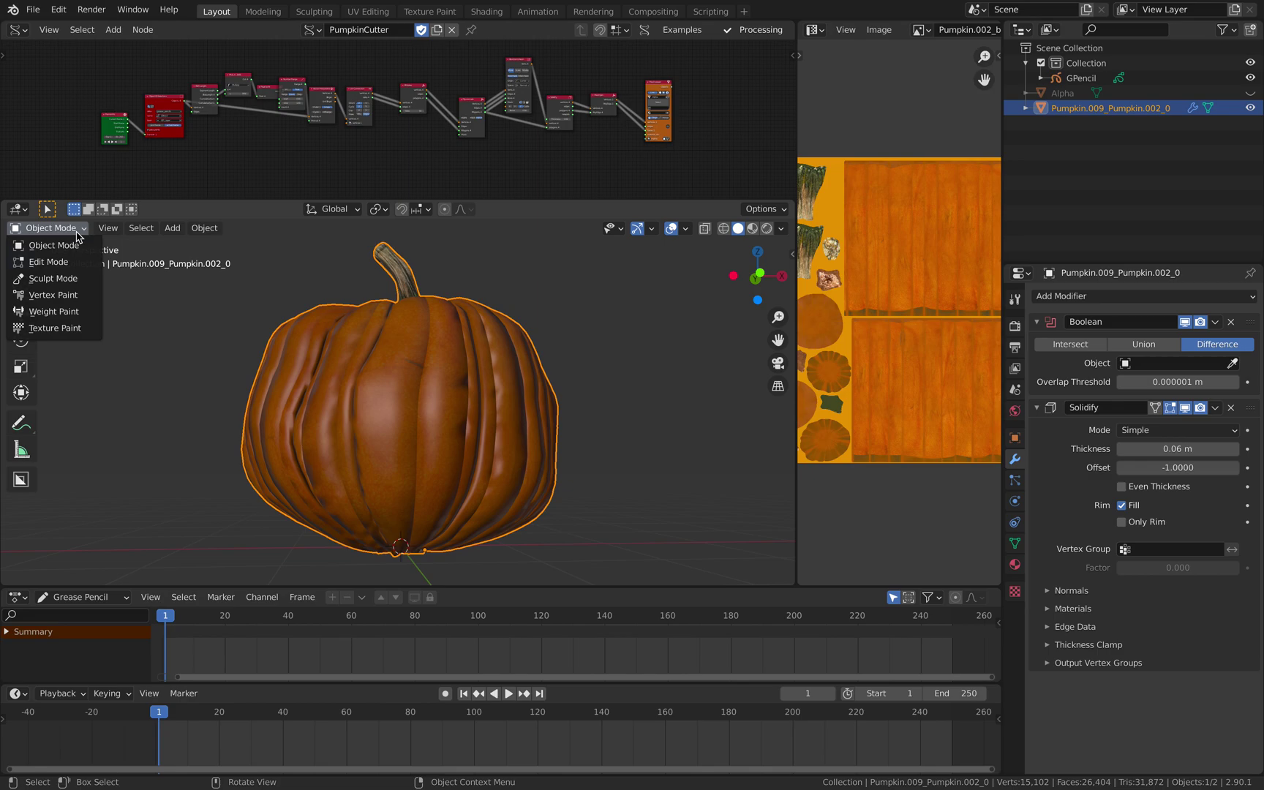
click(1081, 77)
click(71, 233)
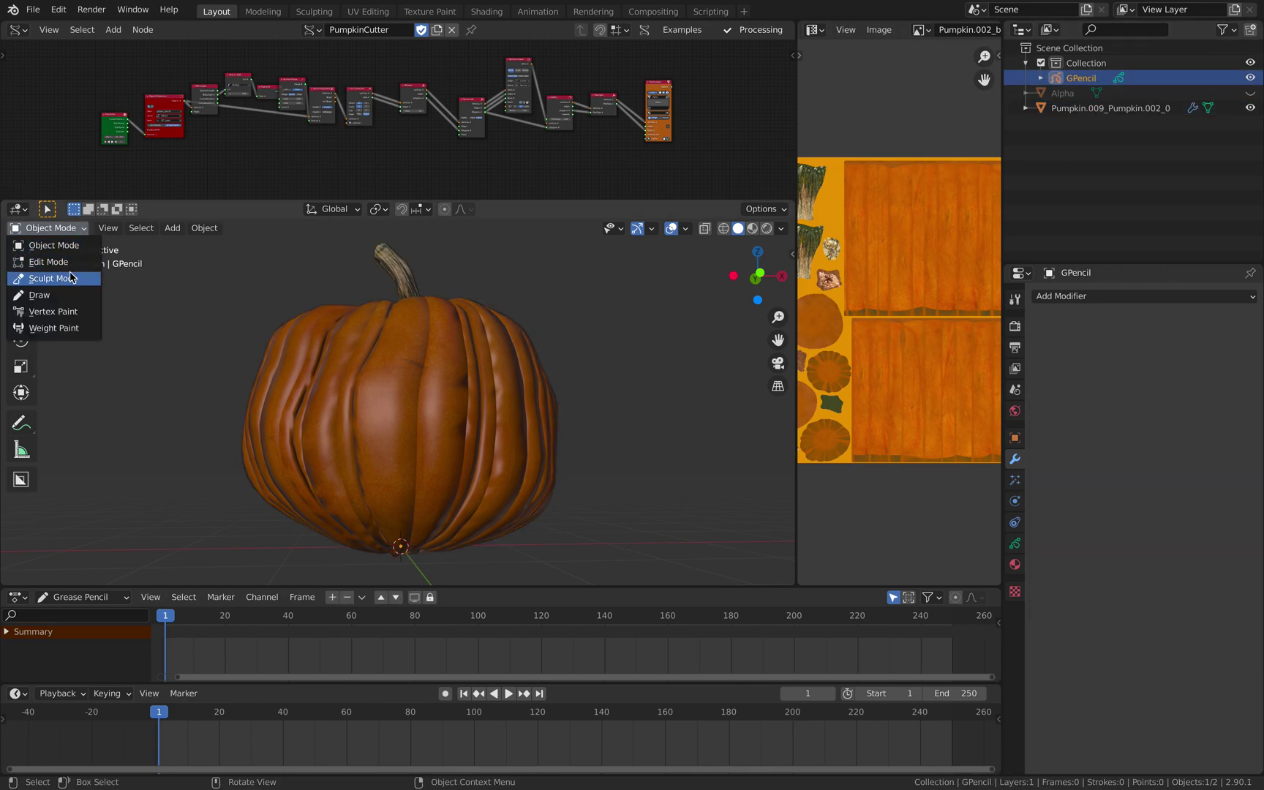
click(72, 294)
middle_drag(375, 439, 317, 408)
drag(316, 384, 334, 408)
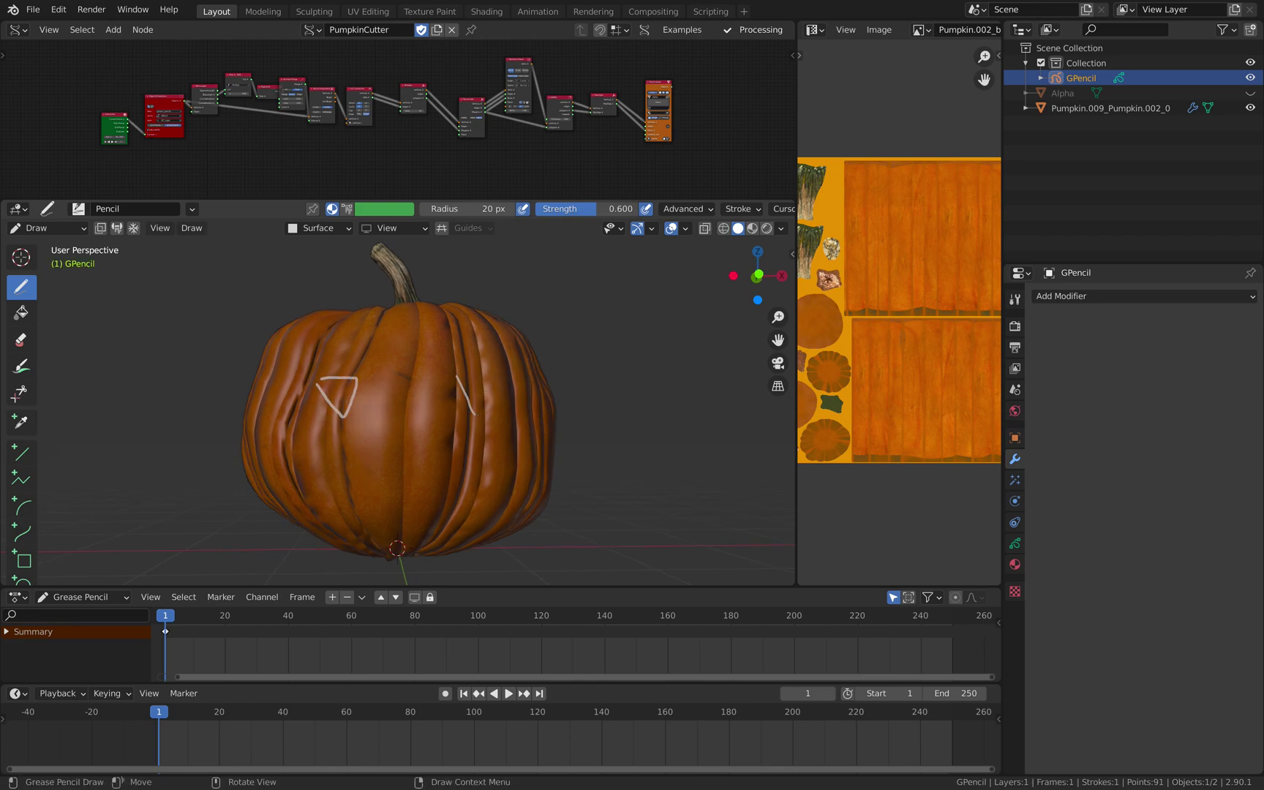
drag(463, 376, 463, 376)
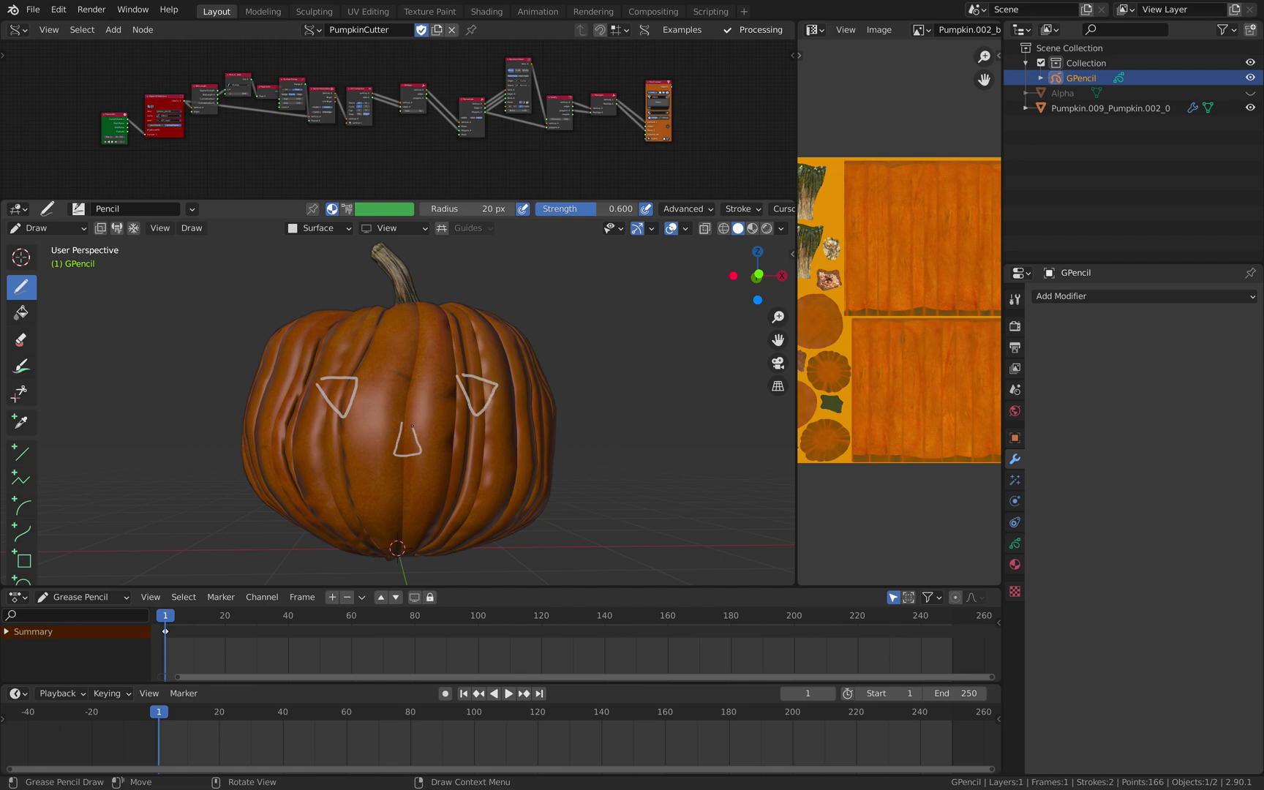
drag(408, 420, 408, 420)
drag(413, 479, 486, 465)
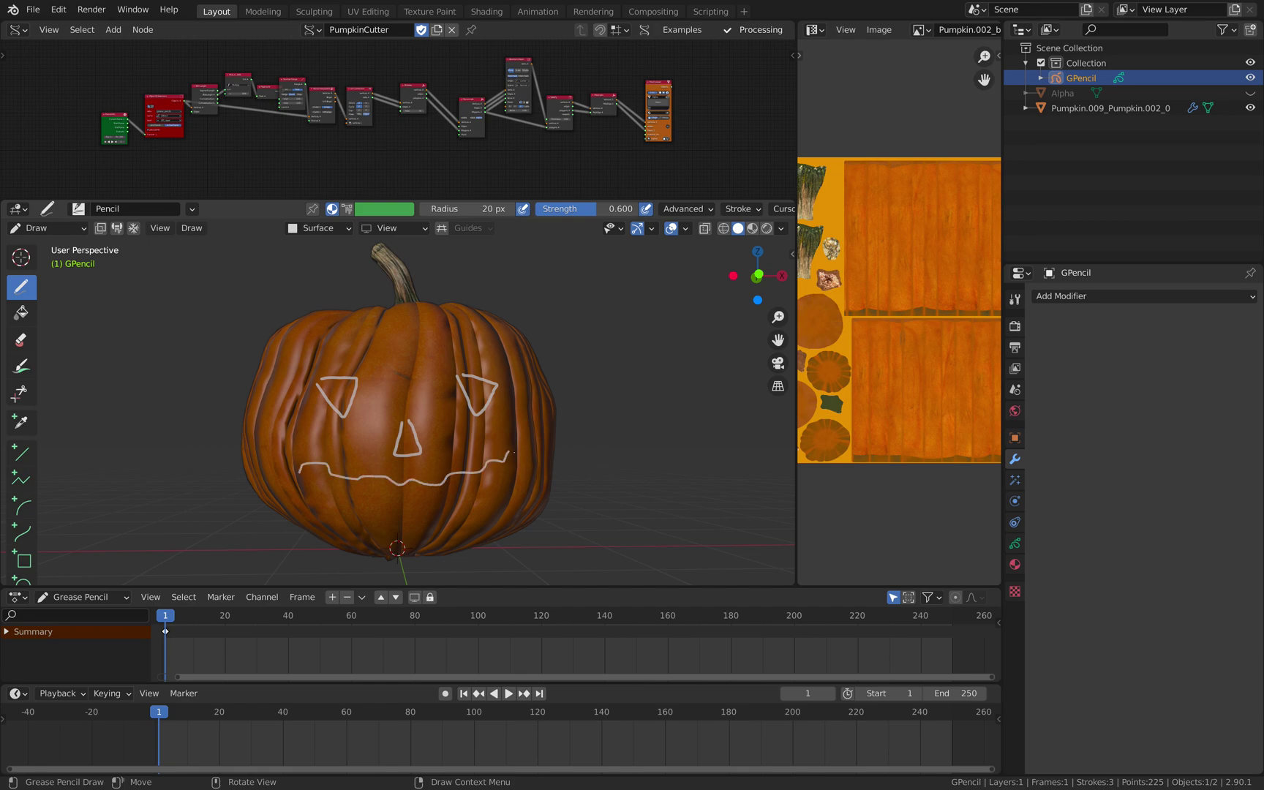
mouse_move(423, 508)
mouse_down()
mouse_move(354, 510)
mouse_move(292, 487)
mouse_up()
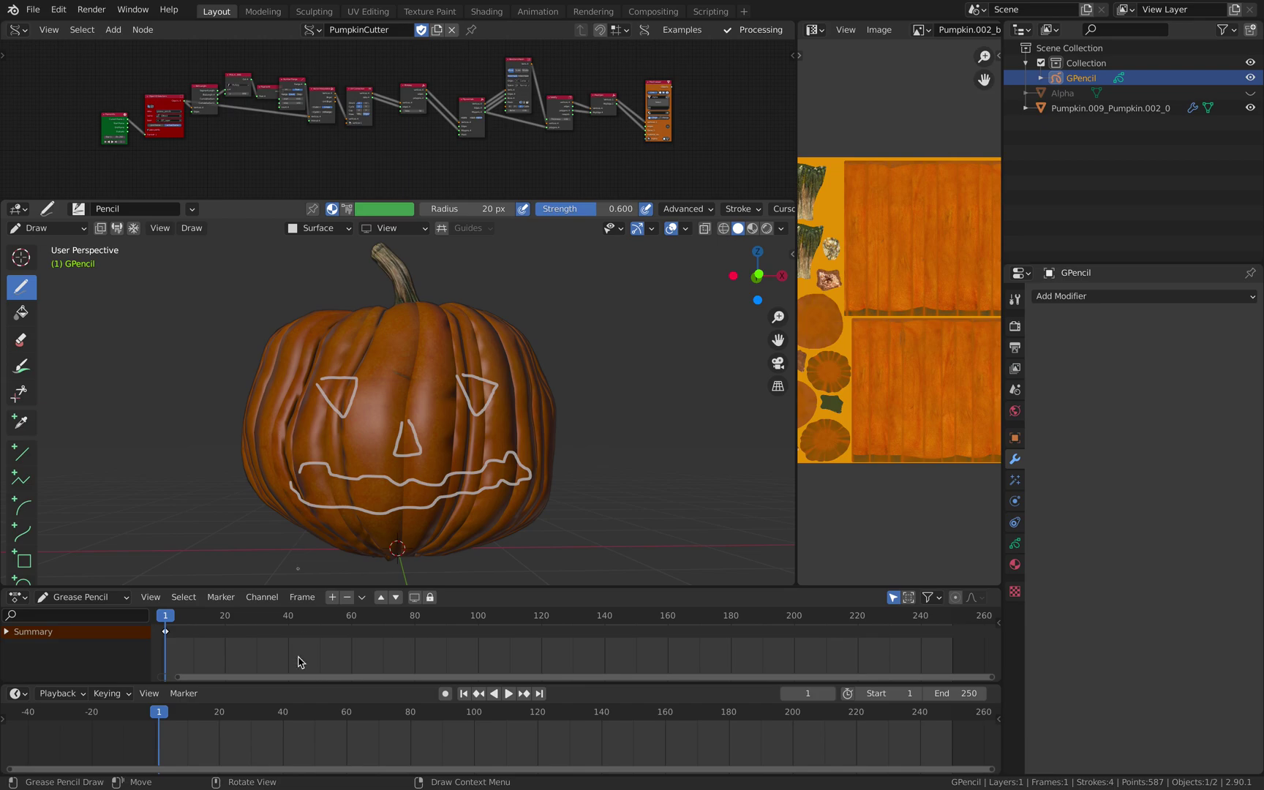
Step: At frame 13, draw a new face on the pumpkin with upright triangular eyes, a tall rectangular nose and a notched, curved mouth
drag(221, 620, 205, 622)
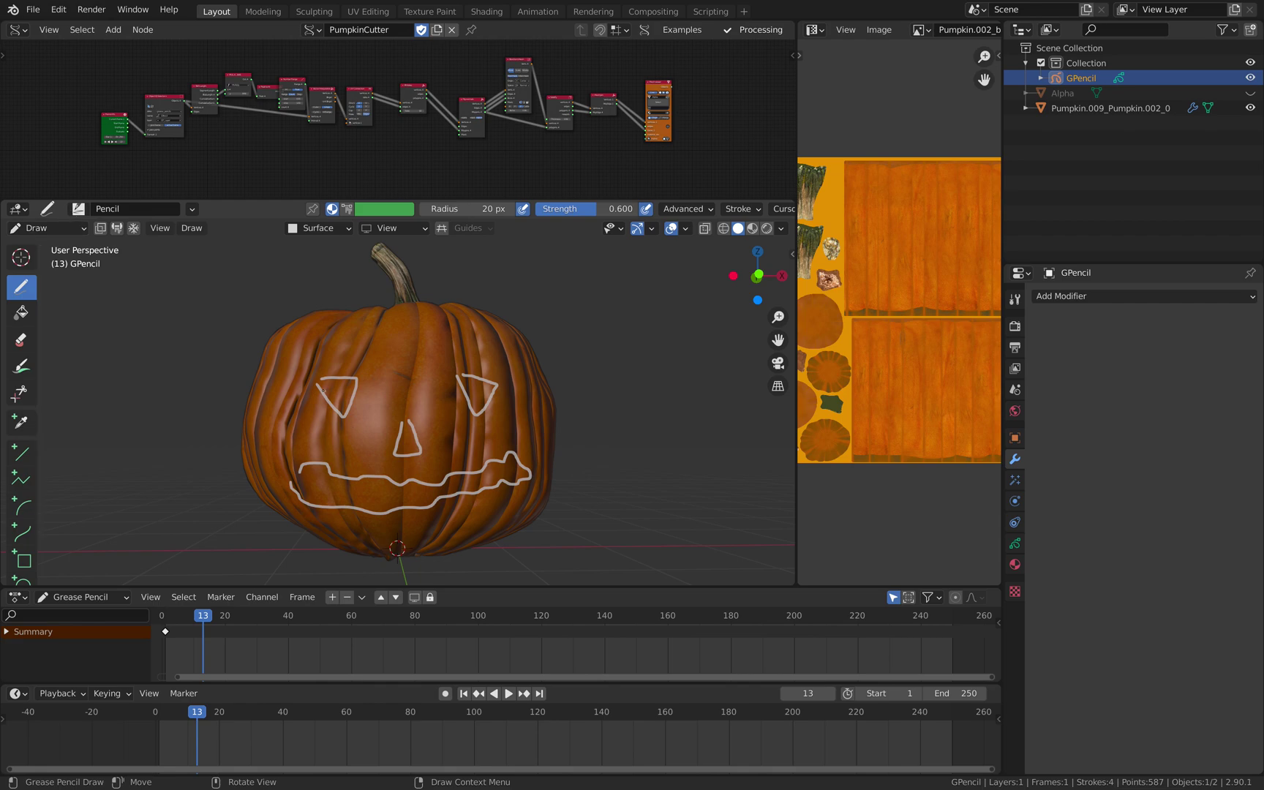
mouse_move(326, 373)
mouse_down()
mouse_move(315, 406)
mouse_move(323, 370)
mouse_up()
mouse_move(508, 362)
mouse_down()
mouse_move(490, 411)
mouse_move(510, 368)
mouse_up()
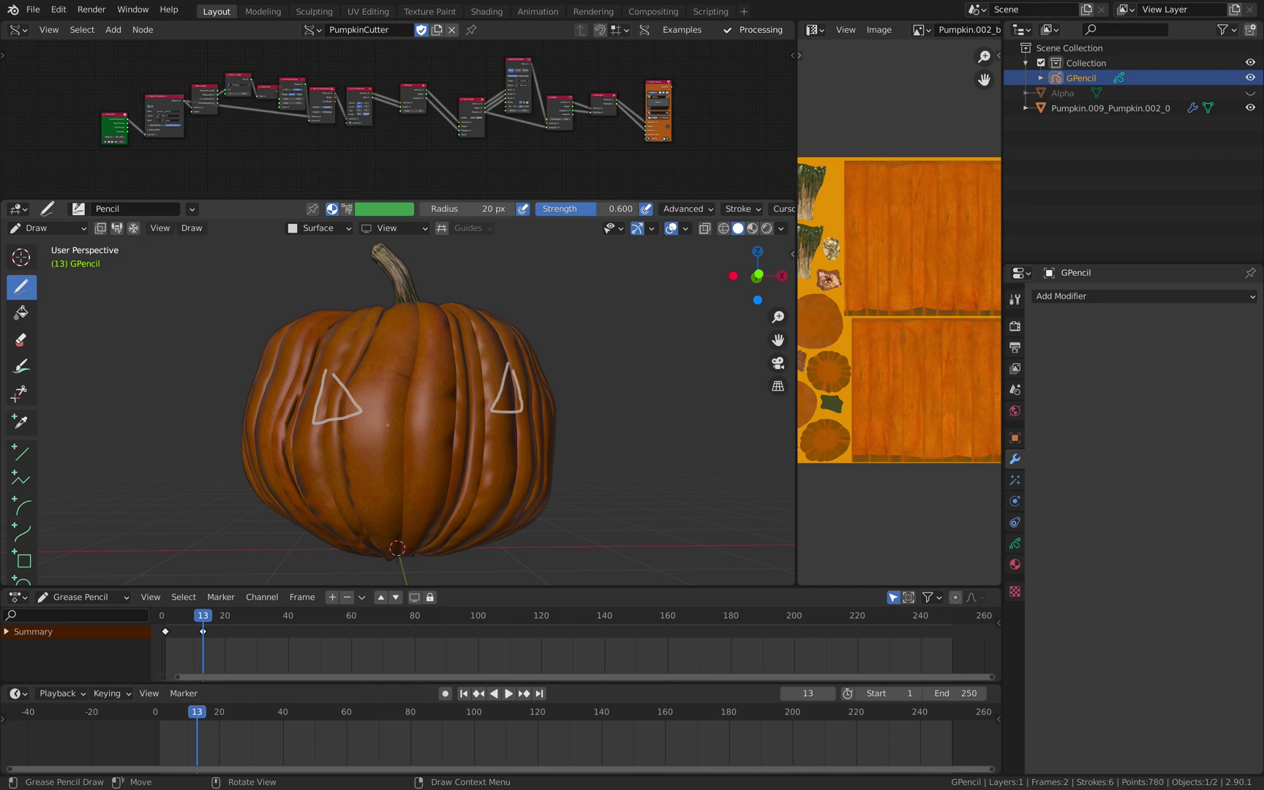
drag(442, 470, 430, 412)
mouse_move(298, 475)
mouse_down()
mouse_move(373, 506)
mouse_move(481, 494)
mouse_move(463, 513)
mouse_move(354, 521)
mouse_move(298, 490)
mouse_up()
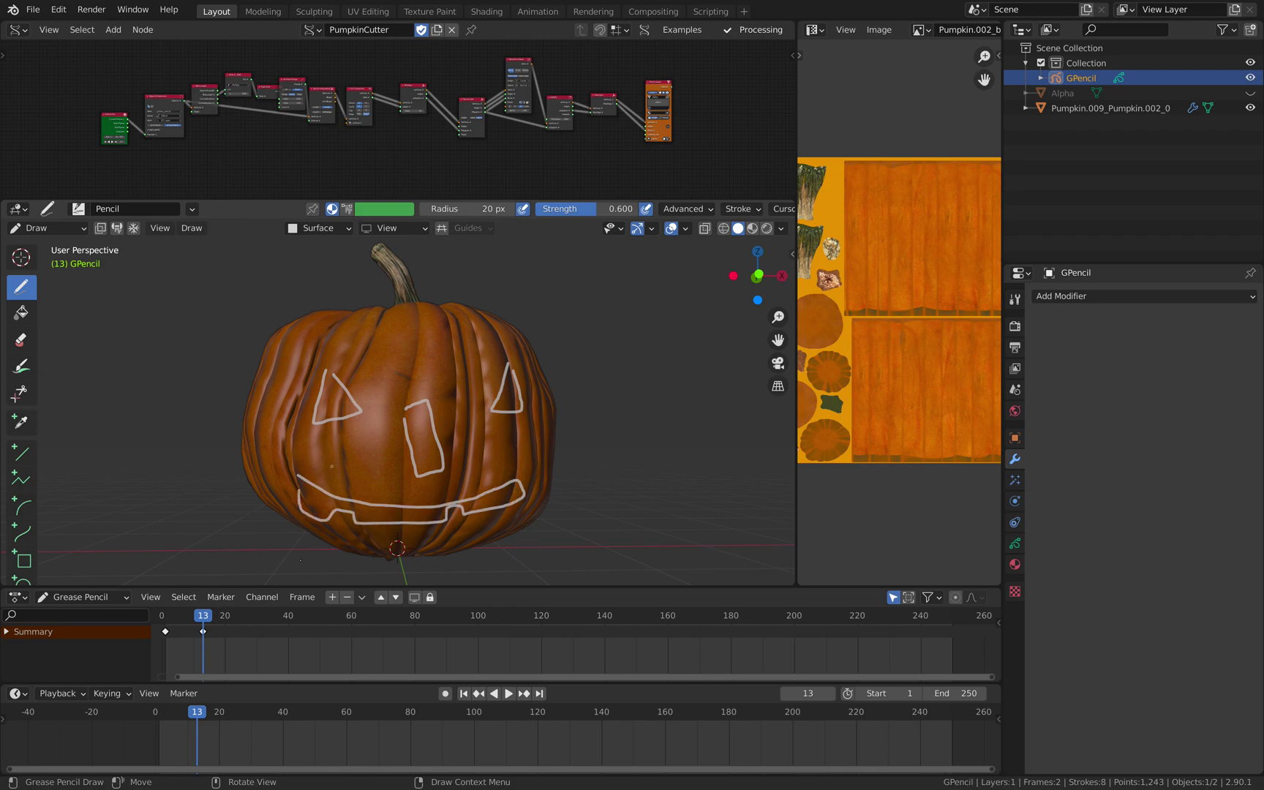
Step: At frame 28, draw a new face on the pumpkin with four-sided eyes, a rectangular nose and a smooth curved smile
click(251, 616)
drag(291, 386, 295, 411)
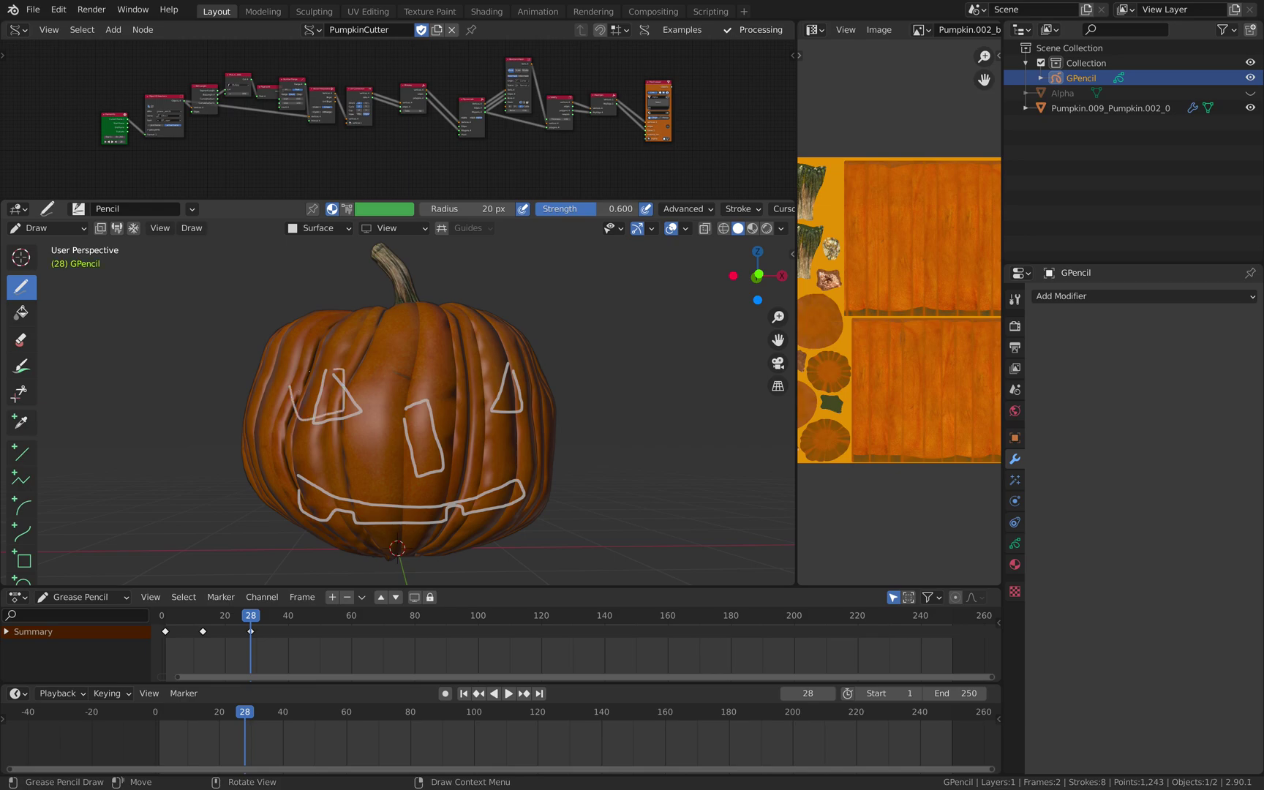
drag(291, 375, 291, 376)
mouse_move(462, 363)
mouse_down()
mouse_move(441, 394)
mouse_move(492, 412)
mouse_up()
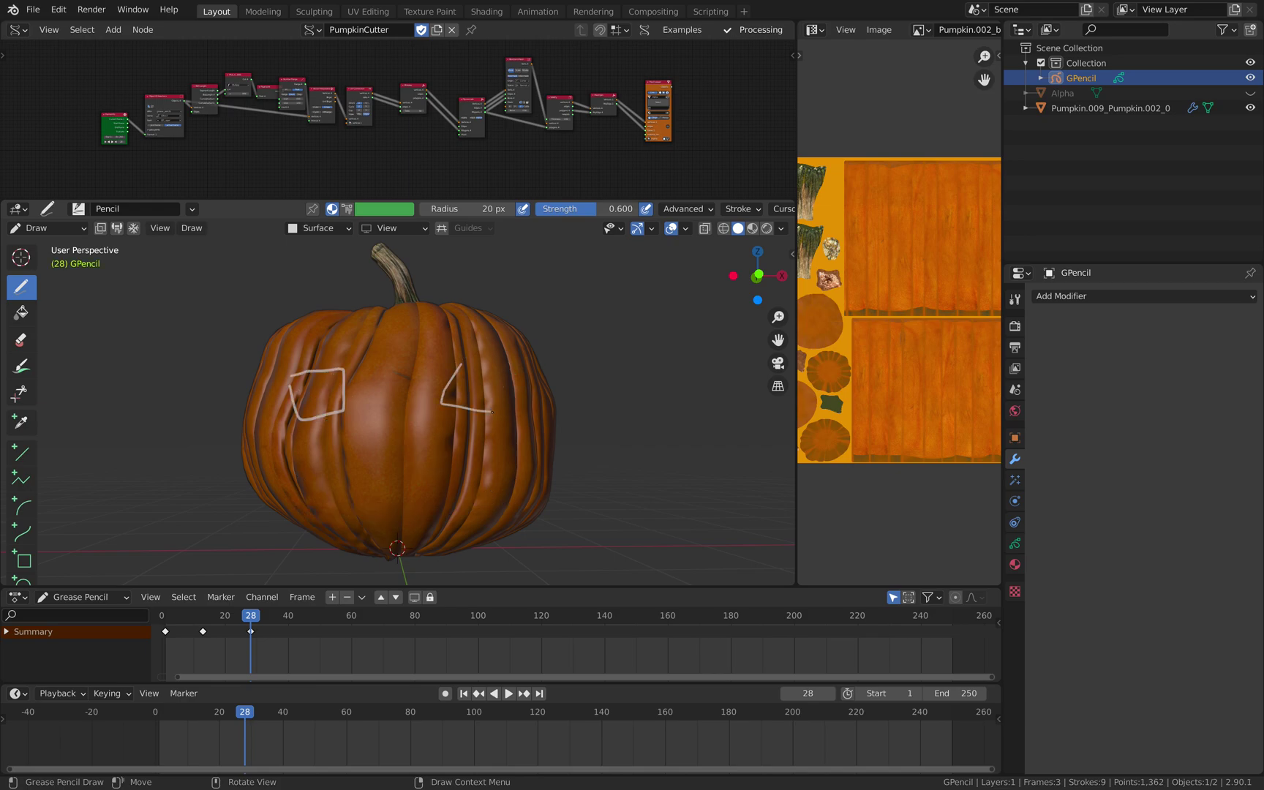
drag(374, 400, 381, 449)
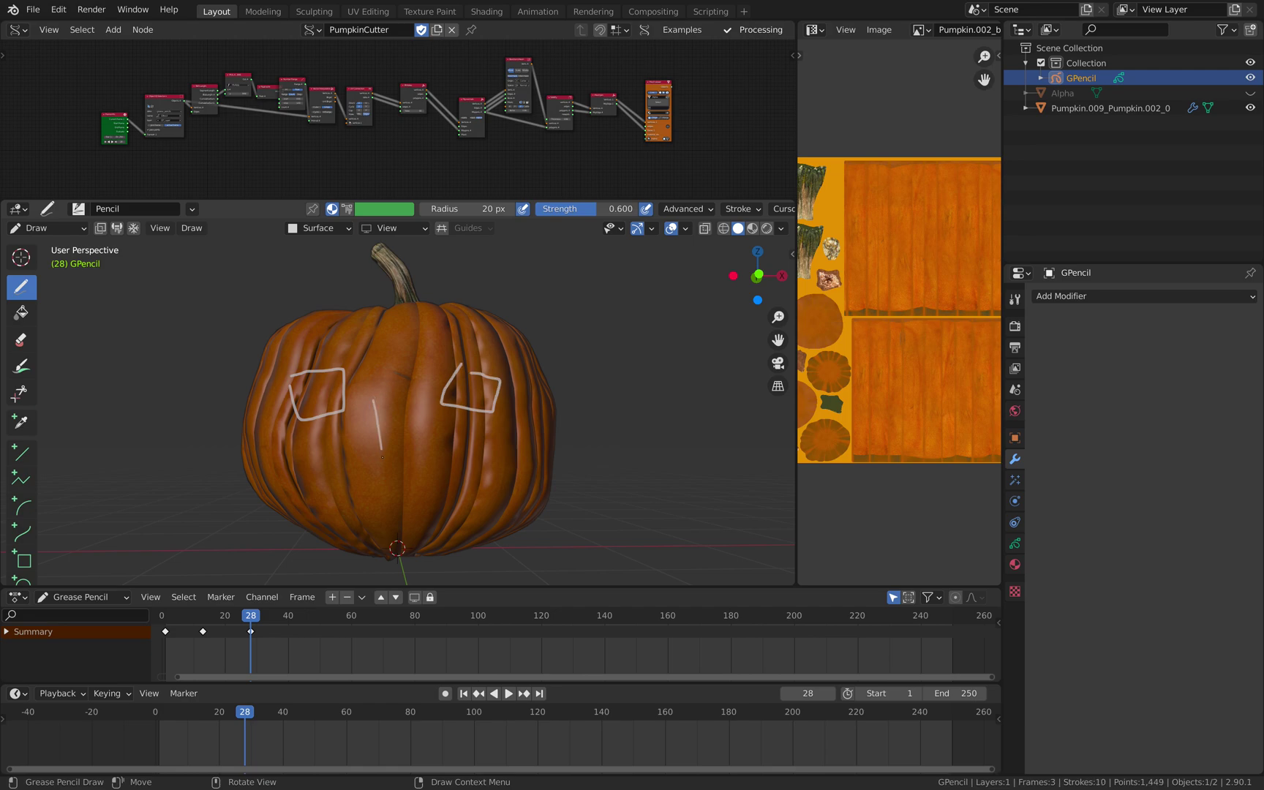
mouse_move(408, 405)
mouse_down()
mouse_move(395, 383)
mouse_move(376, 393)
mouse_up()
mouse_move(283, 469)
mouse_down()
mouse_move(355, 500)
mouse_move(455, 490)
mouse_move(503, 469)
mouse_up()
mouse_move(430, 517)
mouse_down()
mouse_move(358, 522)
mouse_move(276, 491)
mouse_up()
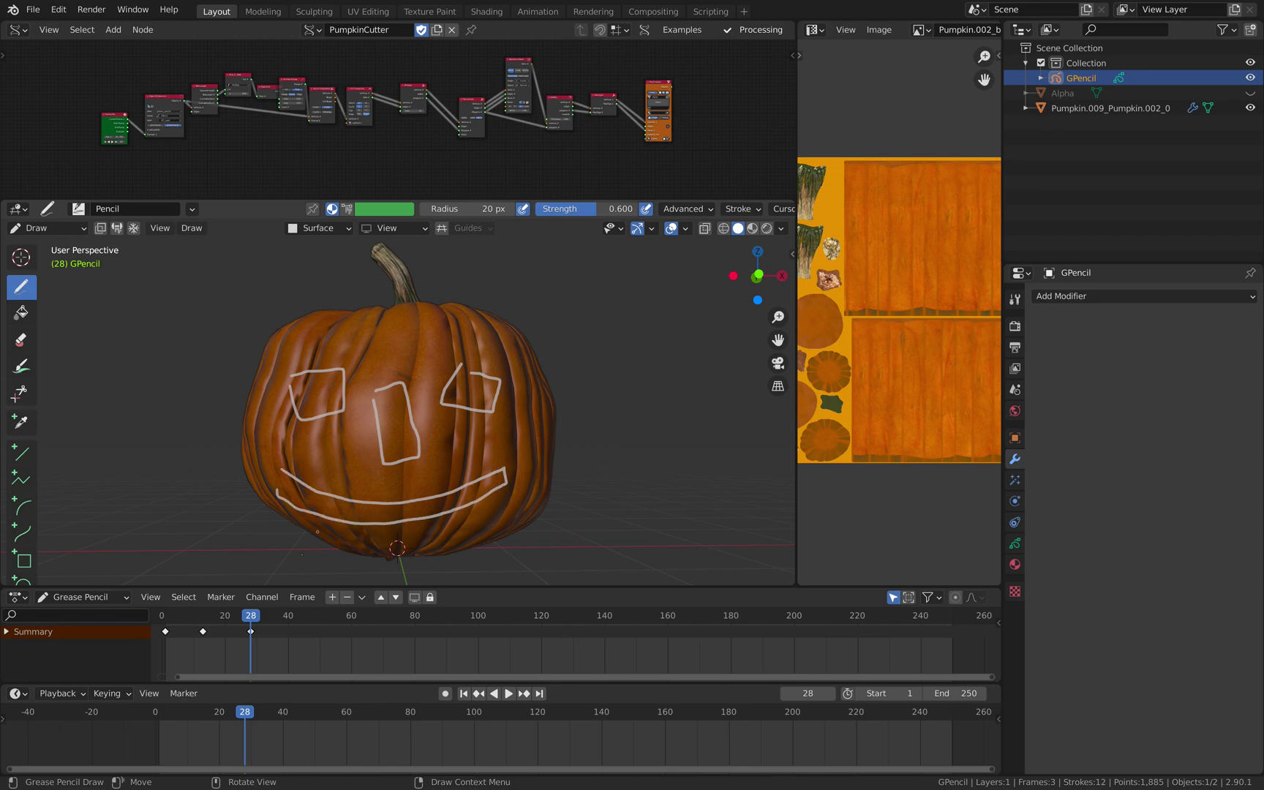
Step: At frame 39, draw a new face on the pumpkin with narrow slanted triangular eyes, a triangular nose and a wide toothed mouth
click(285, 615)
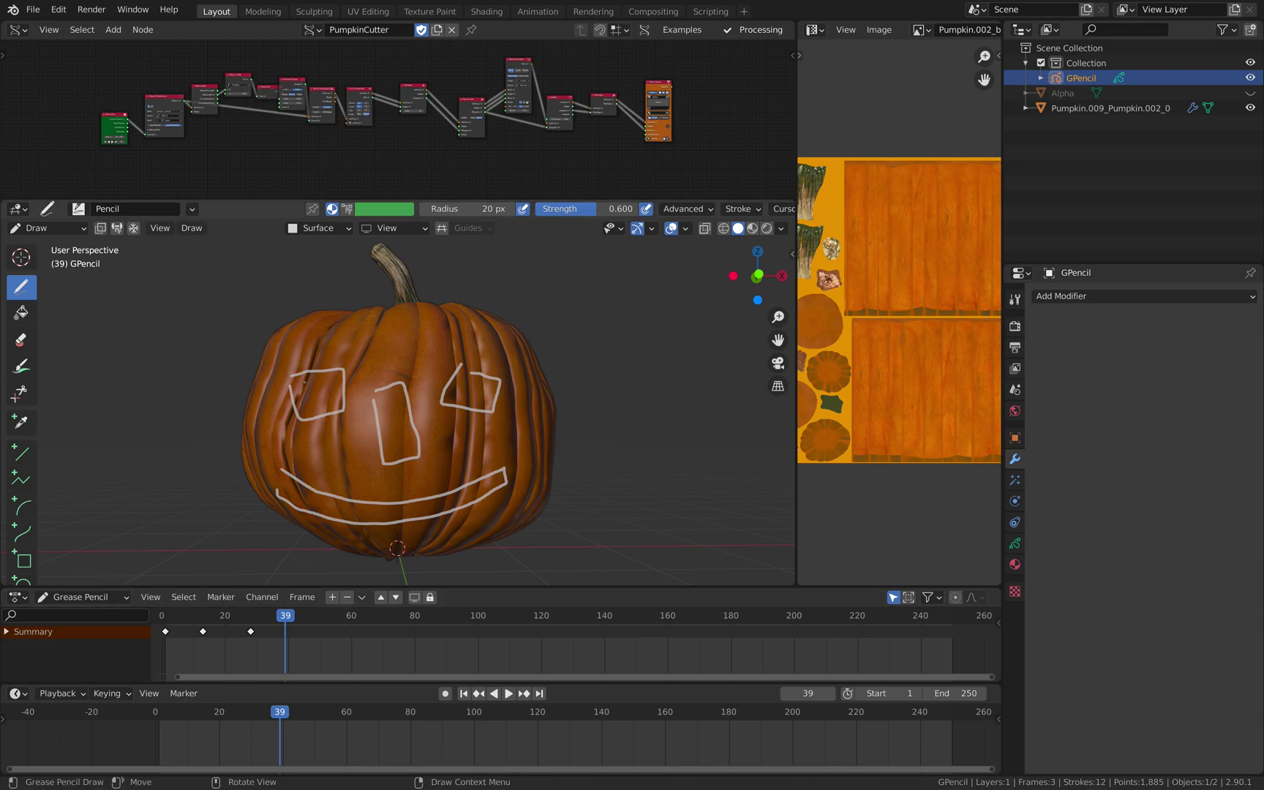
drag(296, 371, 356, 399)
drag(355, 399, 359, 401)
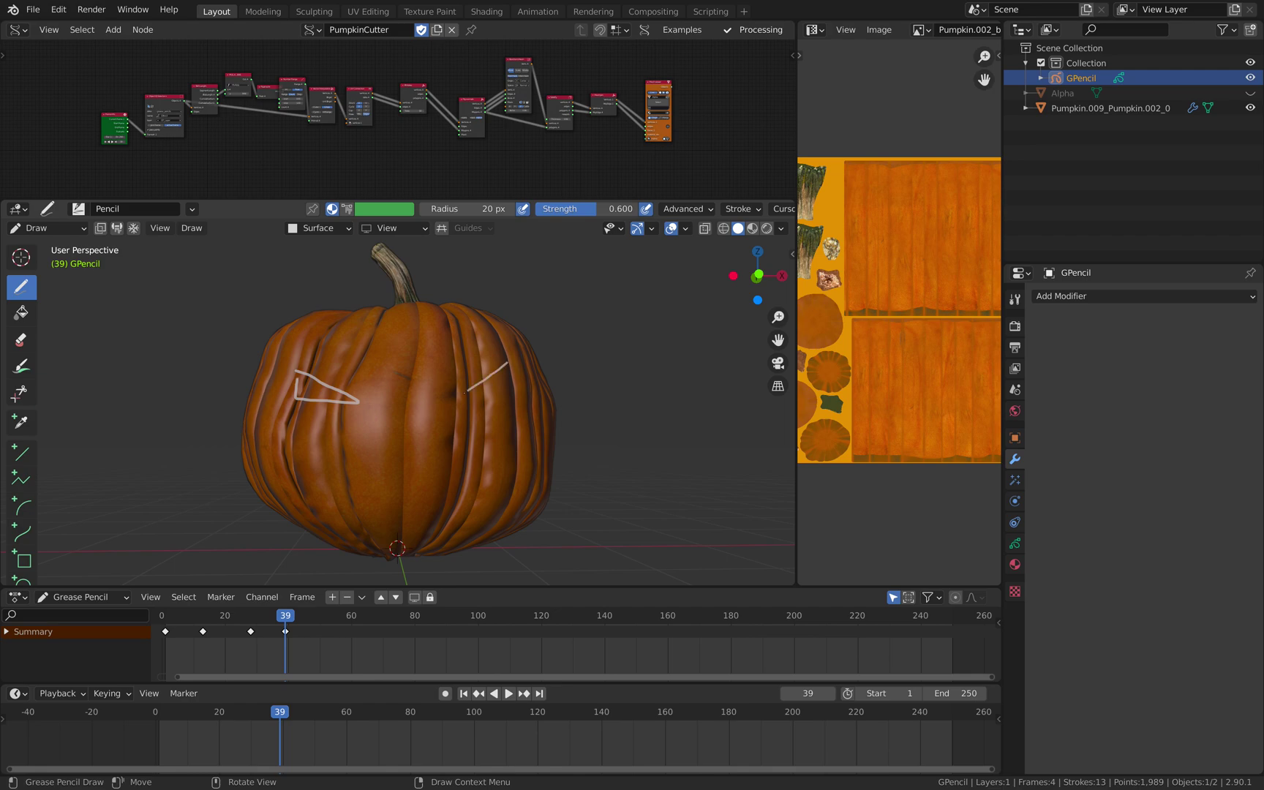
mouse_move(493, 390)
mouse_down()
mouse_move(515, 387)
mouse_move(488, 376)
mouse_up()
drag(398, 422, 399, 418)
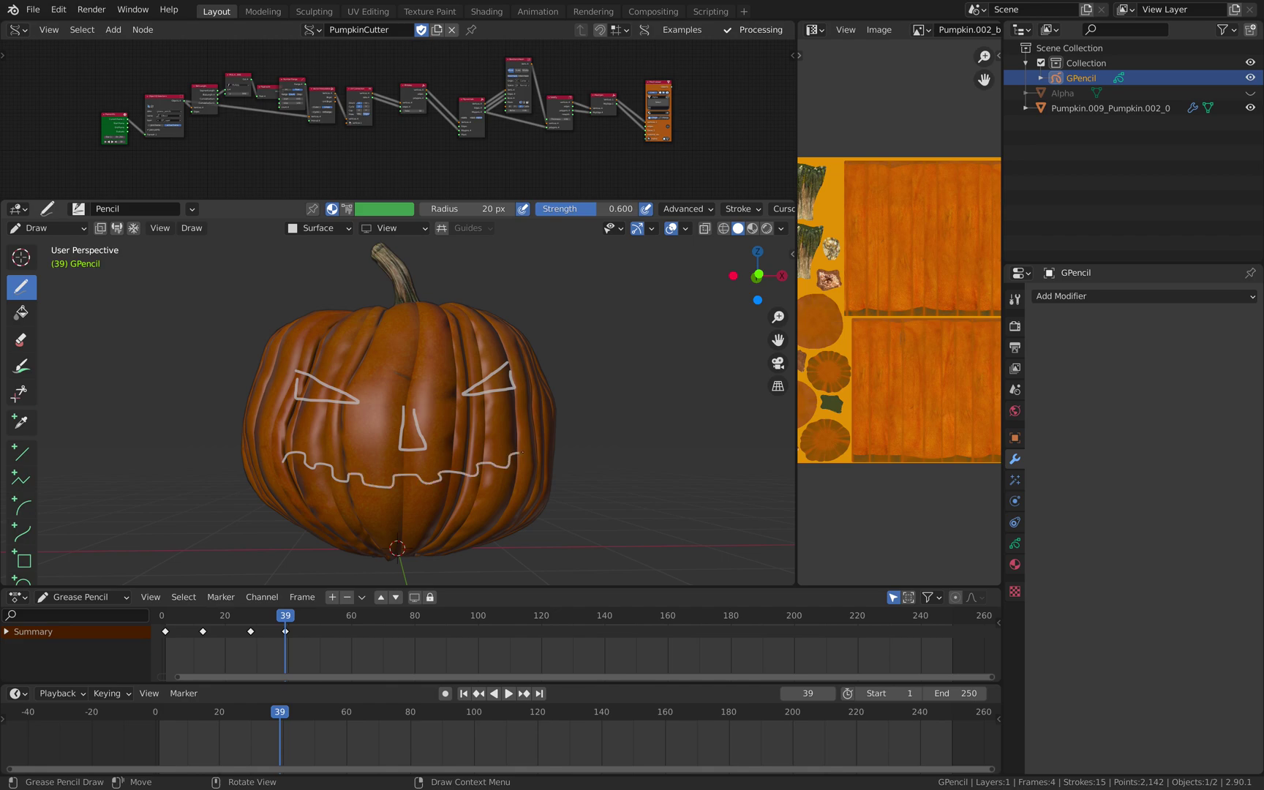
drag(481, 491, 414, 507)
drag(285, 481, 282, 480)
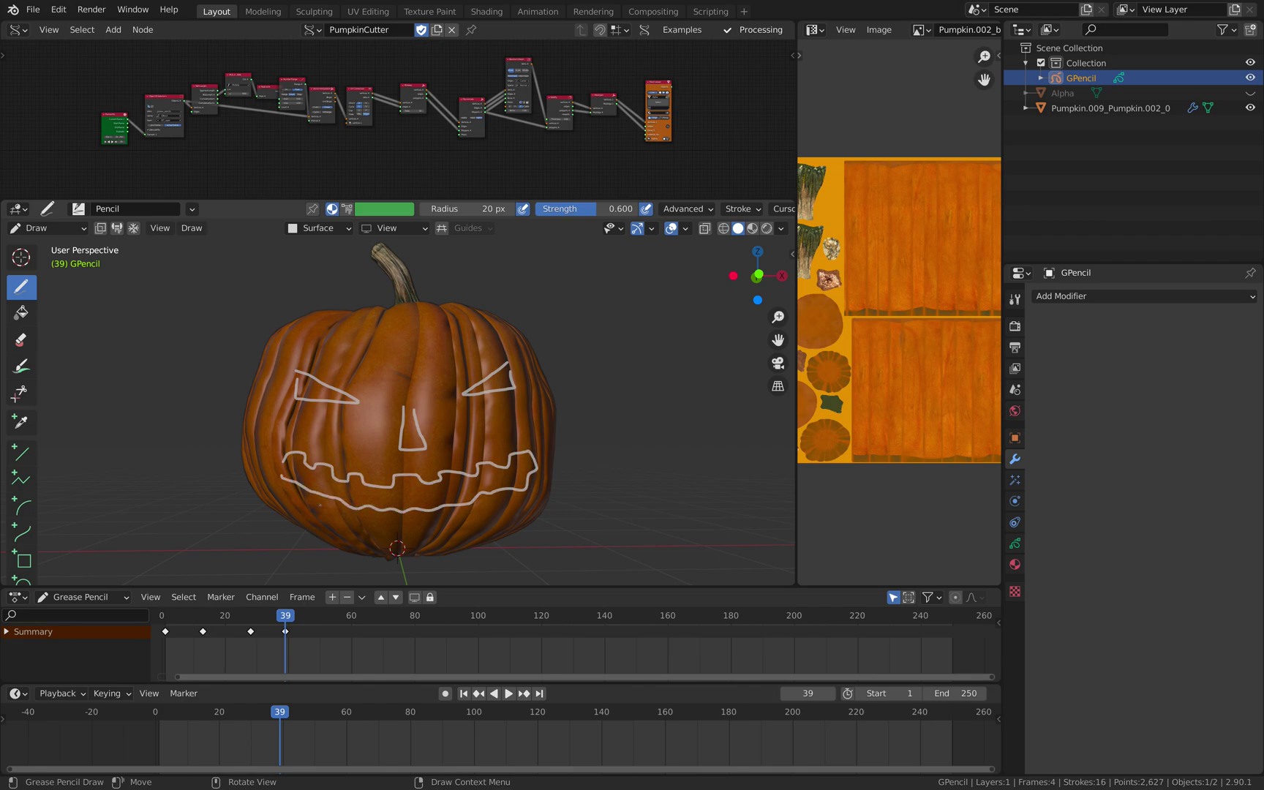
Step: Move the timeline to frame 45 and return the GPencil object to Object Mode
click(305, 618)
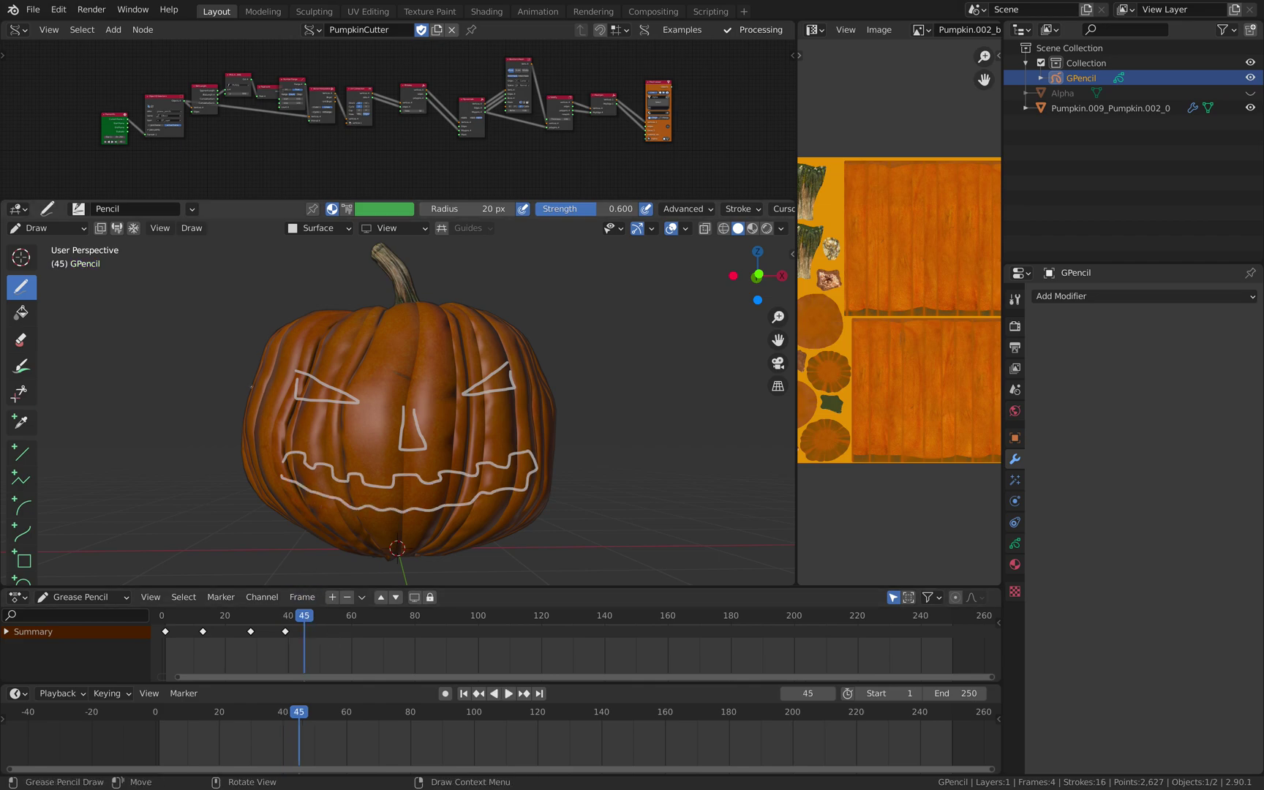
click(49, 228)
click(51, 245)
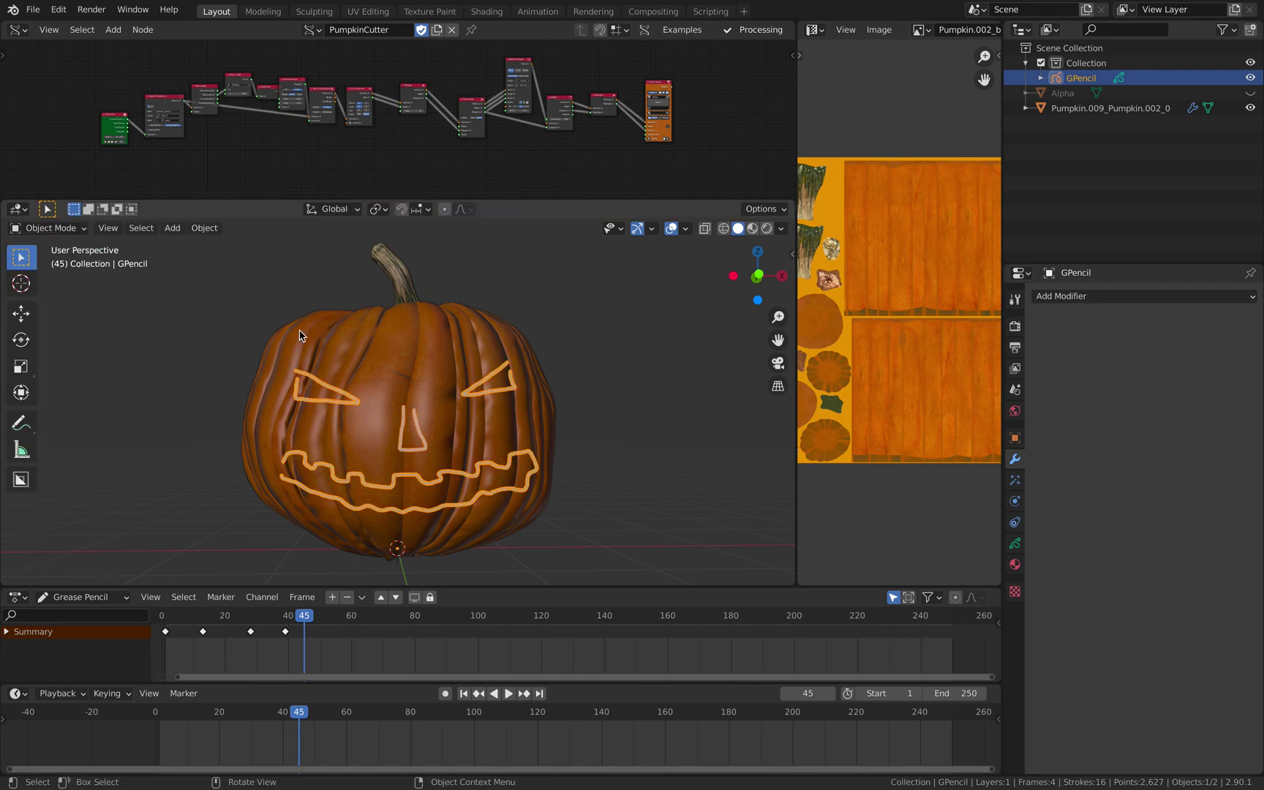
Step: Unhide the Alpha cutter mesh and select it in the viewport
click(399, 370)
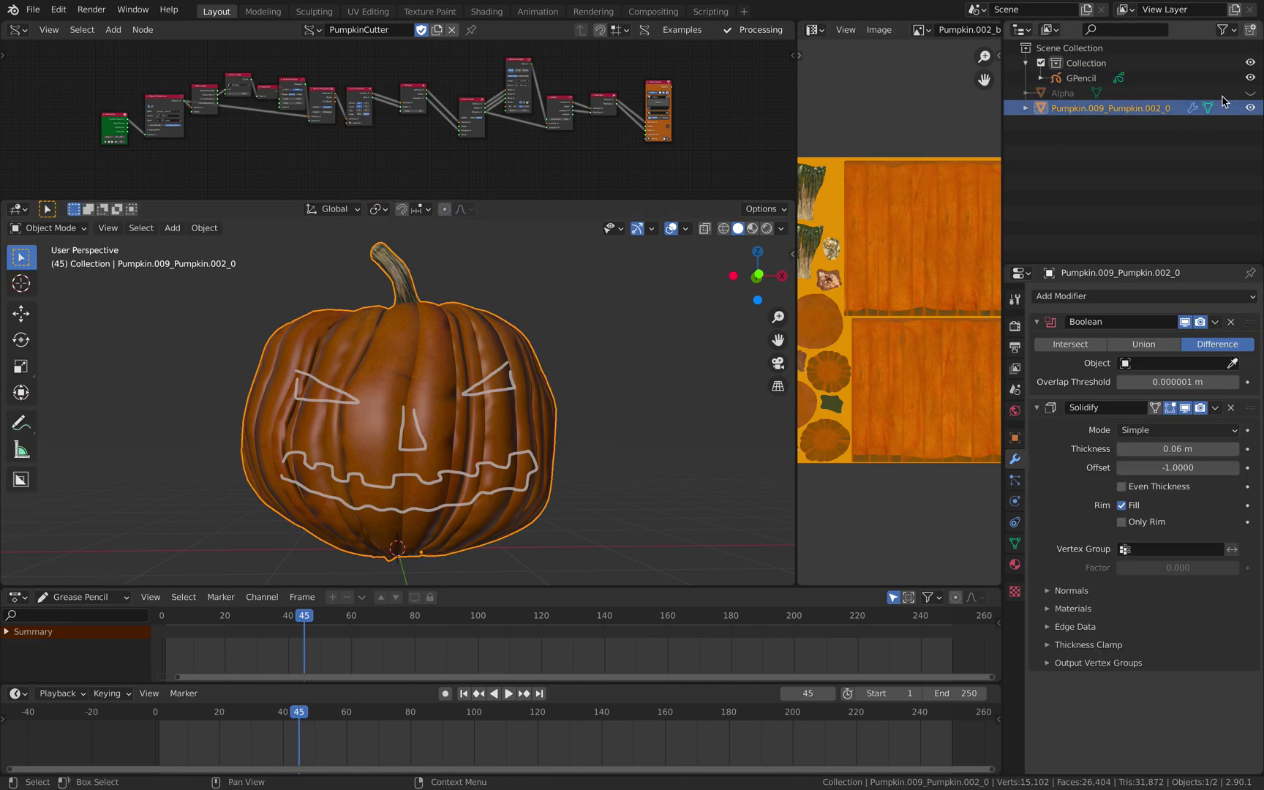
click(1249, 93)
mouse_move(585, 343)
middle_down()
mouse_move(565, 360)
mouse_move(643, 352)
mouse_move(680, 333)
mouse_move(585, 351)
mouse_move(554, 372)
mouse_move(607, 377)
mouse_move(585, 364)
mouse_move(579, 321)
mouse_move(578, 333)
middle_up()
click(607, 376)
click(532, 344)
click(578, 333)
Step: Scrub the timeline back to frame 27 to inspect the cutter shapes, and save the file
middle_drag(395, 584, 422, 492)
drag(288, 620, 247, 622)
middle_drag(526, 459, 591, 396)
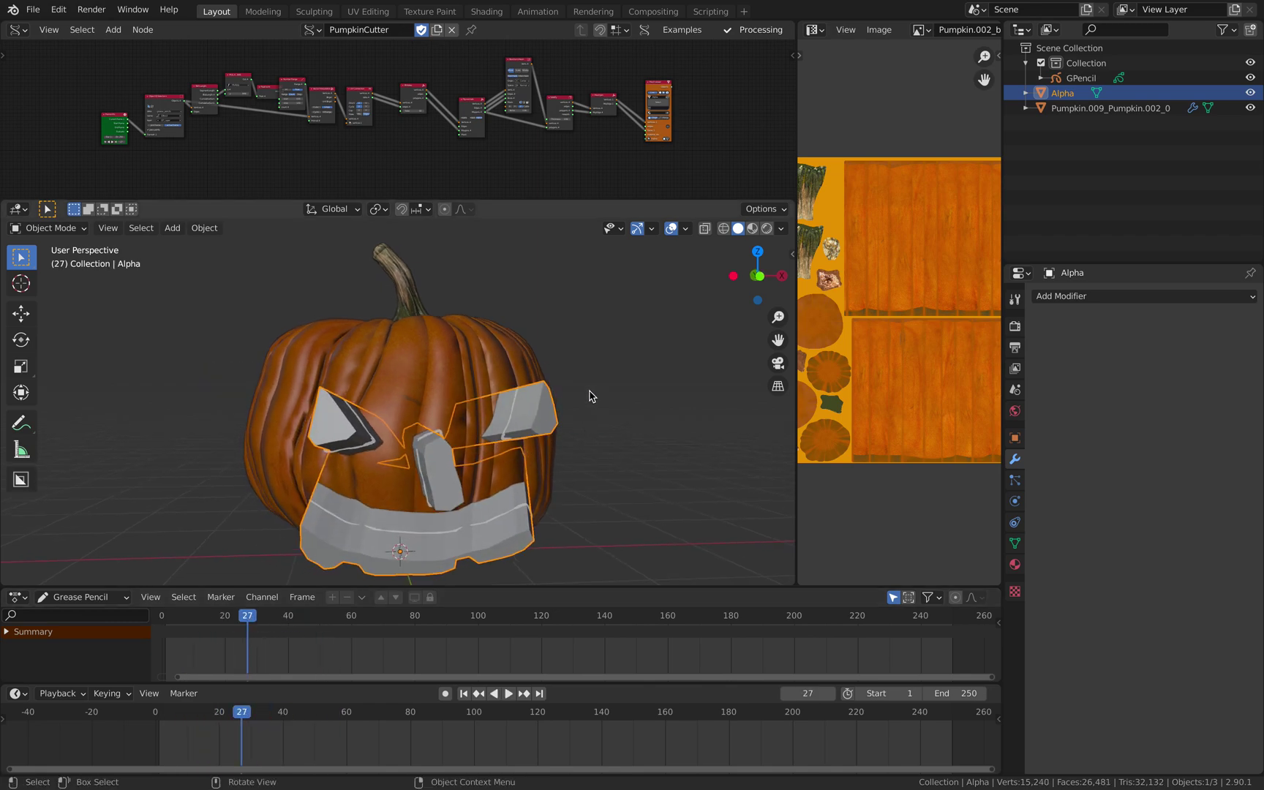
click(33, 10)
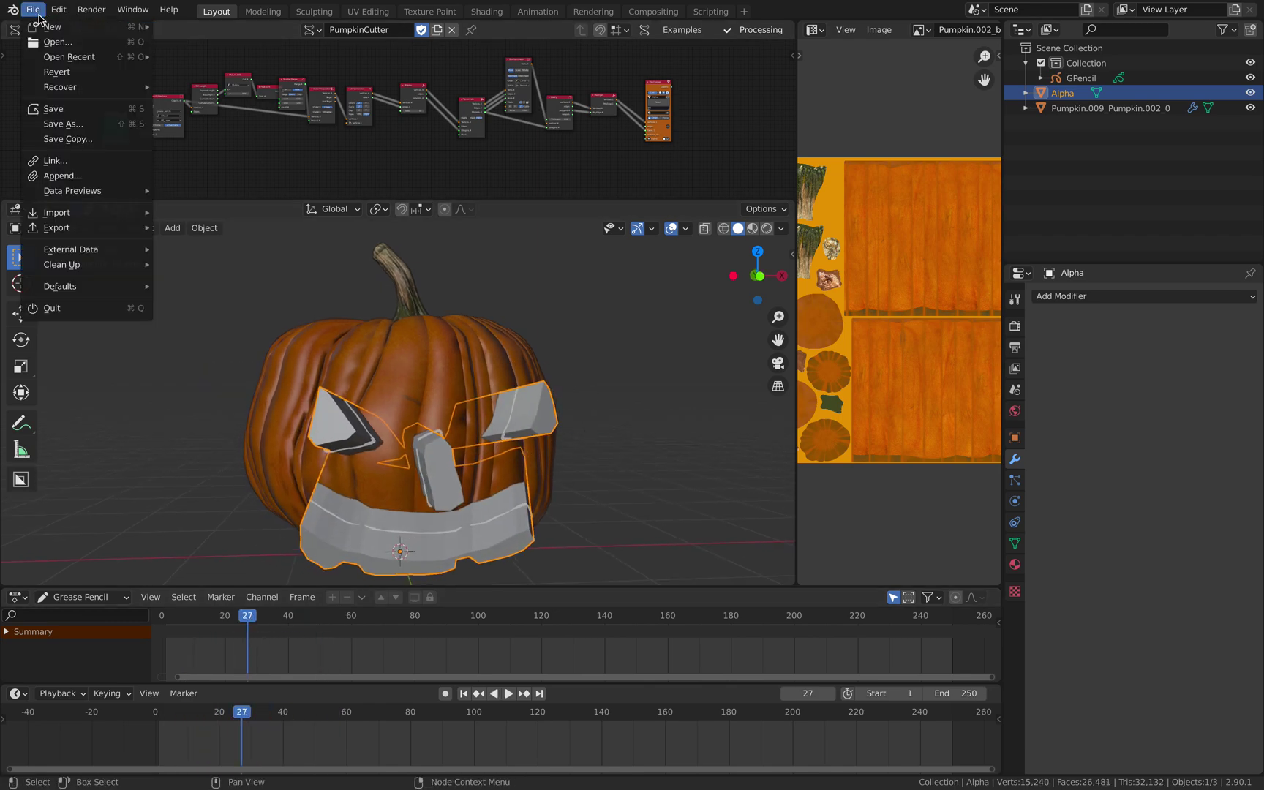
click(65, 111)
Step: Enlarge the node editor area and examine the PumpkinCutter node chain from the Object ID Selector onward
drag(251, 192, 251, 303)
ctrl+middle_drag(211, 231, 394, 192)
mouse_move(632, 124)
middle_down()
mouse_move(579, 122)
mouse_move(632, 125)
middle_up()
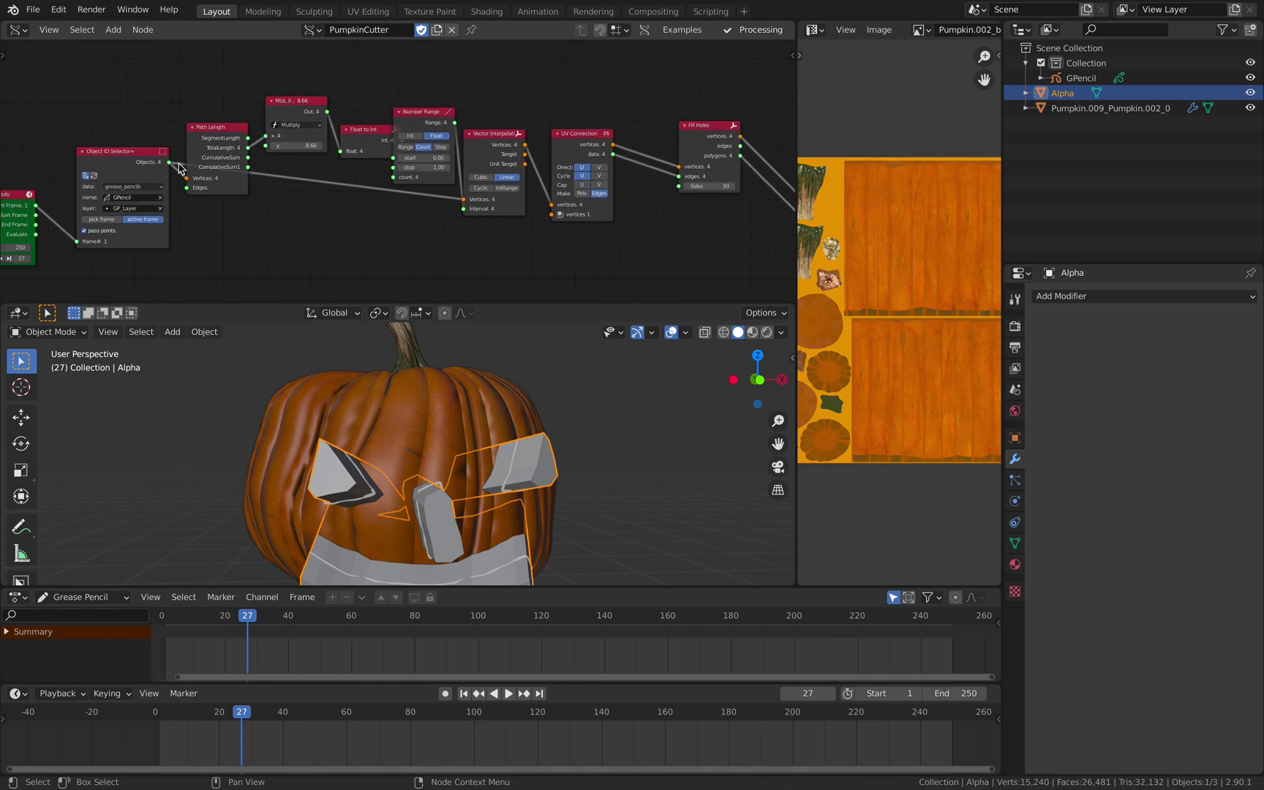
middle_drag(478, 118, 159, 127)
ctrl+middle_drag(159, 128, 19, 92)
scroll(286, 137, up, 2)
Step: Rearrange the Flip normals, Transform Mesh and Solidify nodes to tidy the layout of the PumpkinCutter node tree
drag(307, 133, 267, 145)
drag(527, 182, 427, 149)
scroll(468, 144, down, 4)
middle_drag(475, 143, 316, 173)
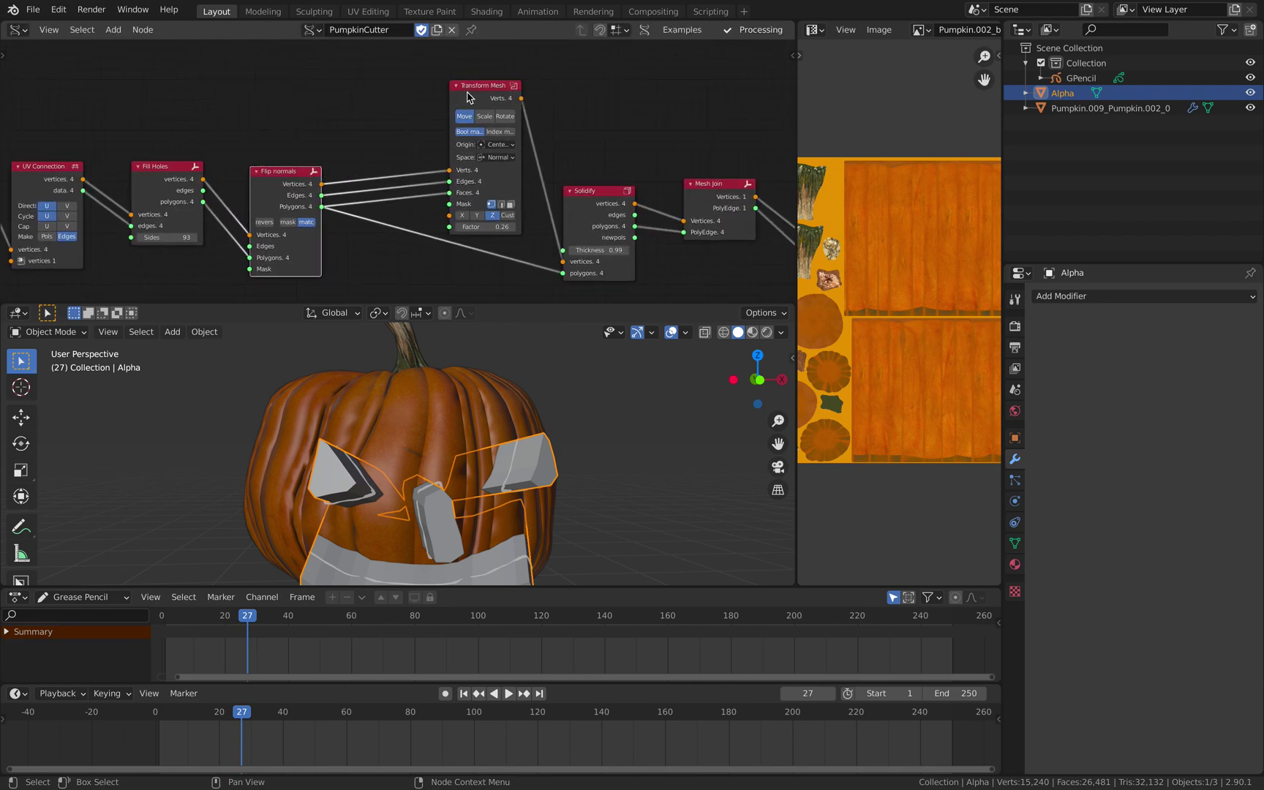
drag(468, 91, 434, 80)
drag(601, 191, 576, 192)
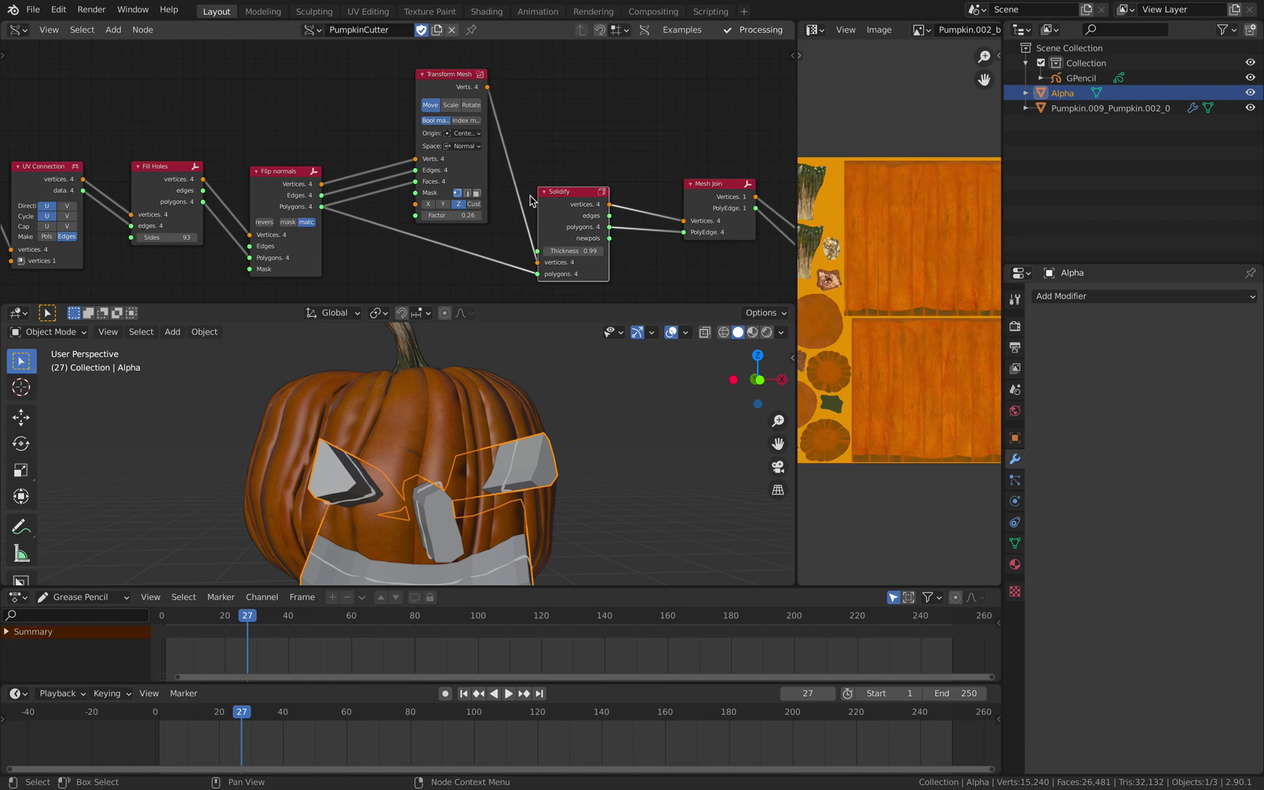
Step: Nudge the Transform Mesh and Solidify nodes into a clearer layout and reduce the node editor's height to enlarge the 3D viewport
middle_drag(534, 179, 514, 171)
drag(422, 76, 405, 66)
drag(553, 183, 561, 187)
scroll(556, 186, up, 1)
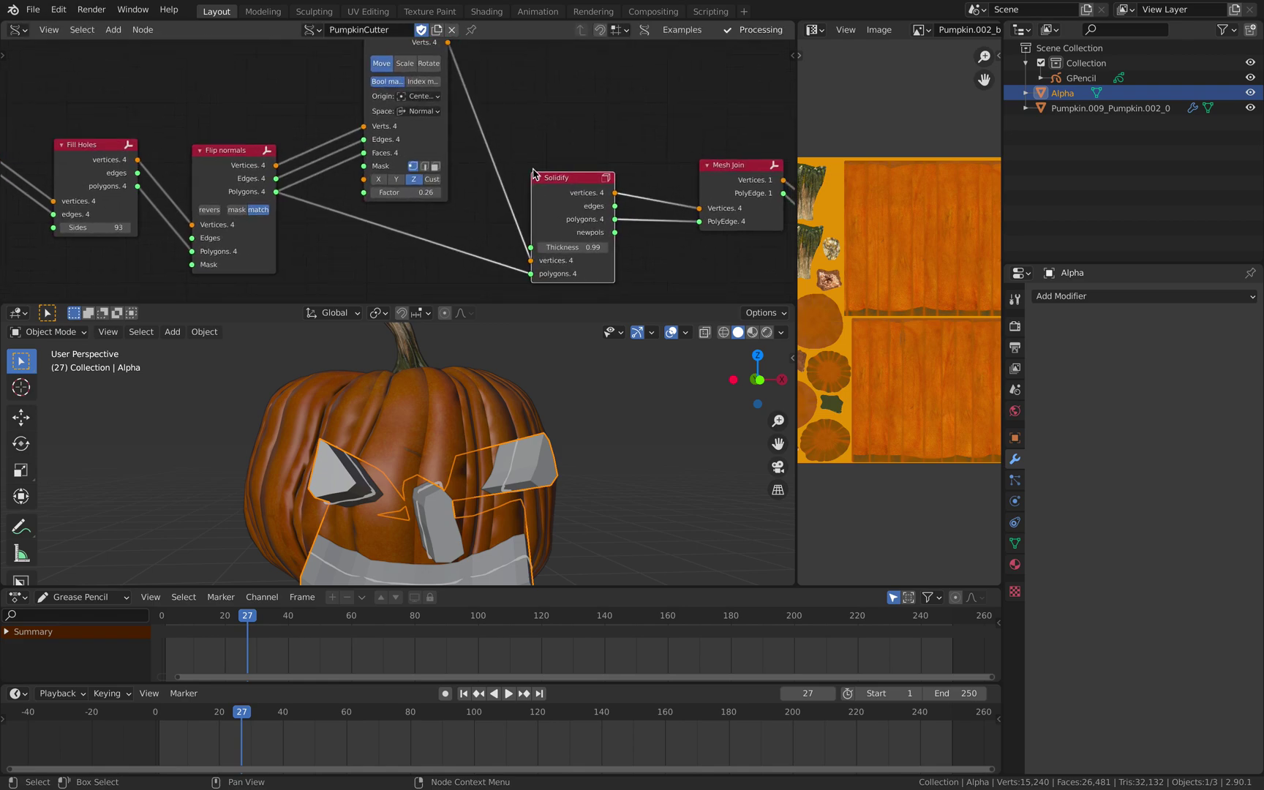
drag(537, 303, 525, 267)
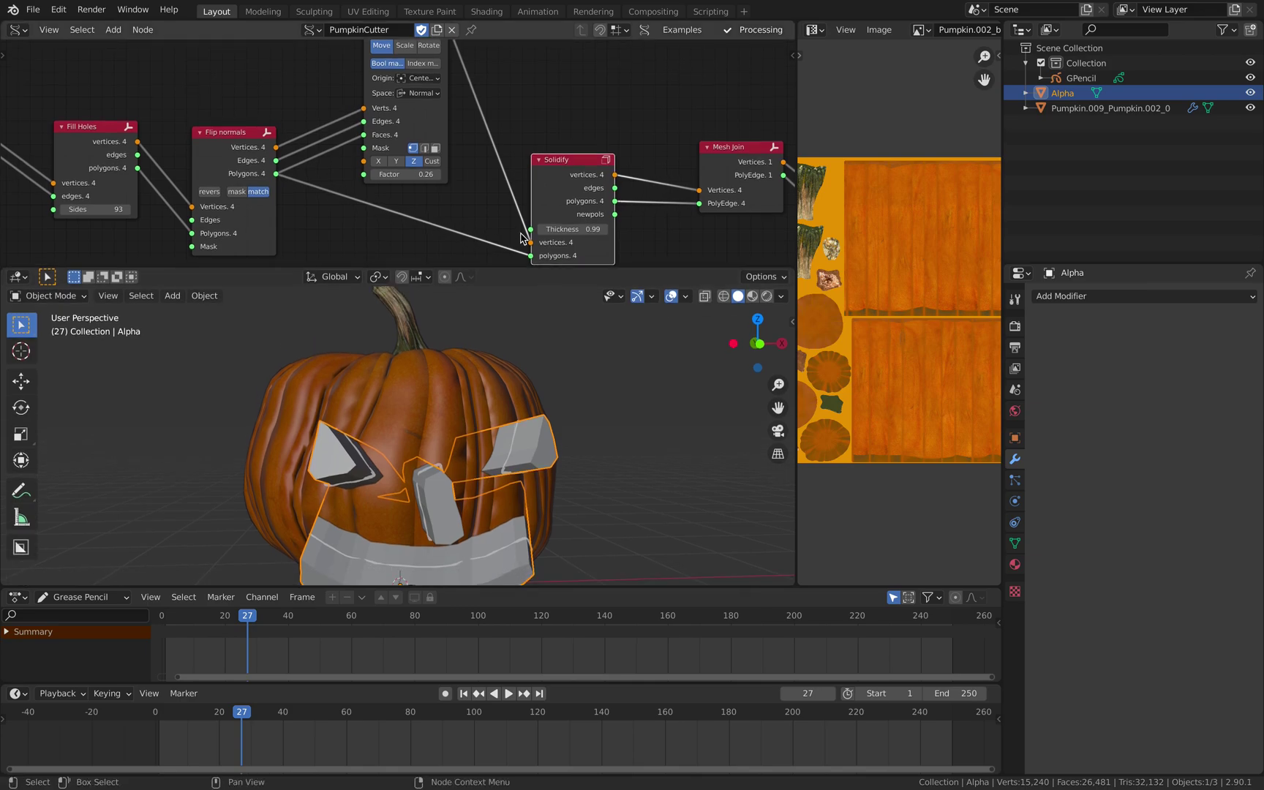
Step: Move the Mesh Join and Mesh viewer nodes closer to the Solidify node at the end of the chain
scroll(506, 228, down, 2)
scroll(492, 215, down, 1)
middle_drag(490, 211, 508, 189)
middle_drag(594, 165, 430, 165)
drag(504, 131, 492, 142)
drag(641, 96, 591, 65)
middle_drag(479, 85, 514, 70)
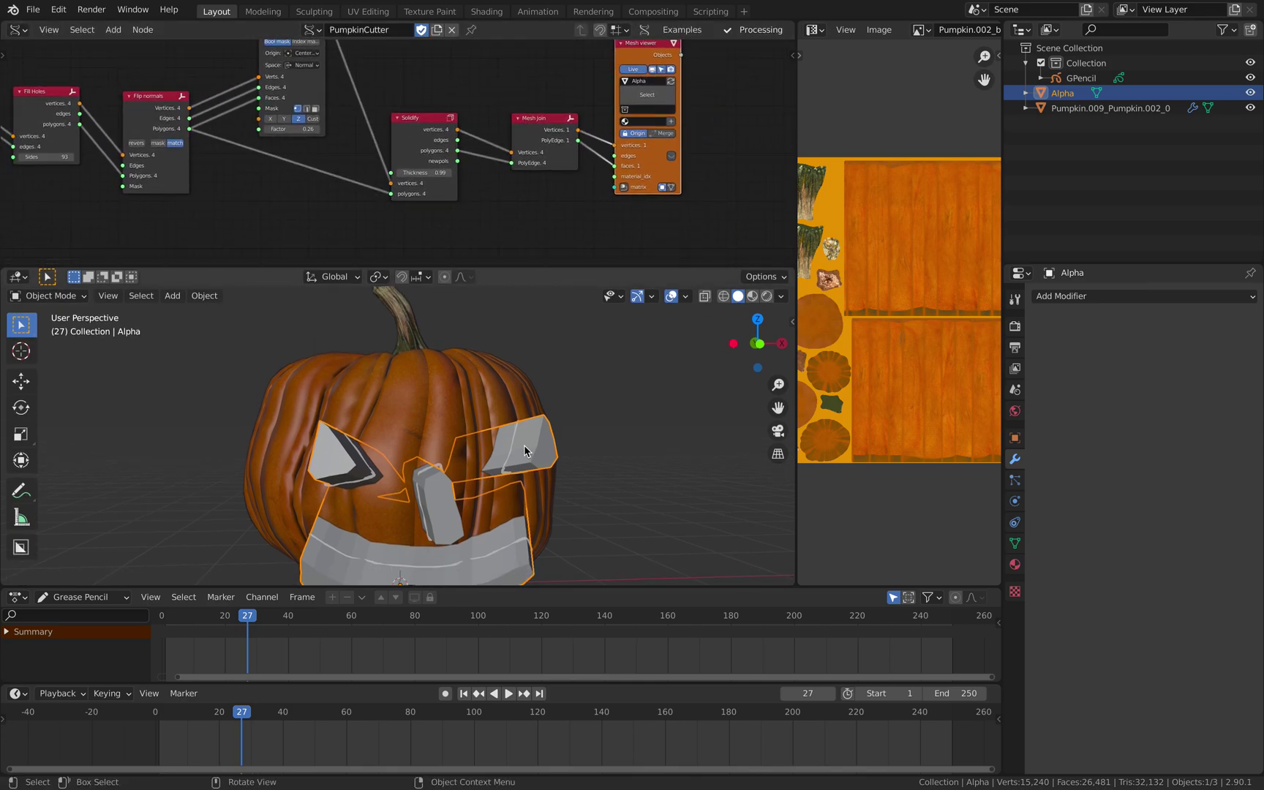
Step: Deselect all objects in the 3D viewport and save the file
middle_drag(523, 451, 605, 374)
click(606, 373)
key(ctrl+s)
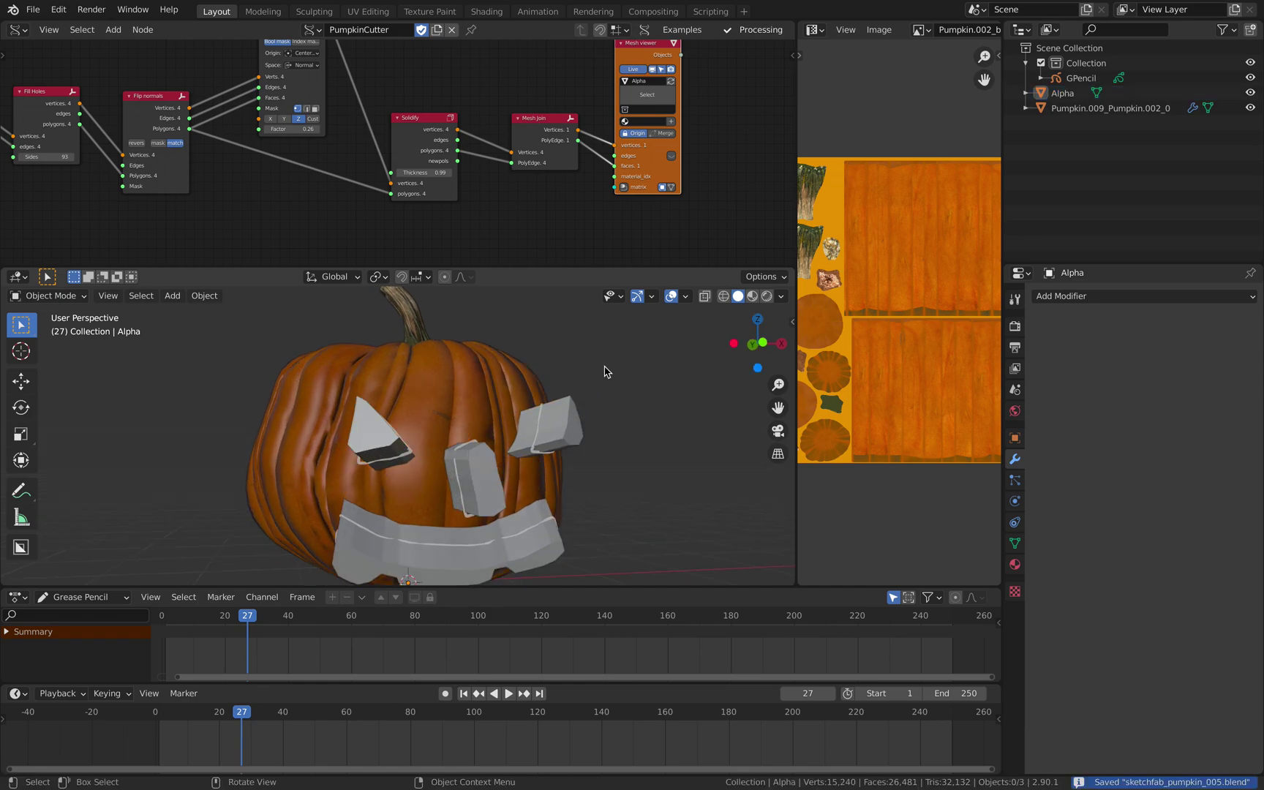
Step: Set Alpha as the object of the pumpkin's Boolean Difference modifier and deselect the pumpkin
click(491, 390)
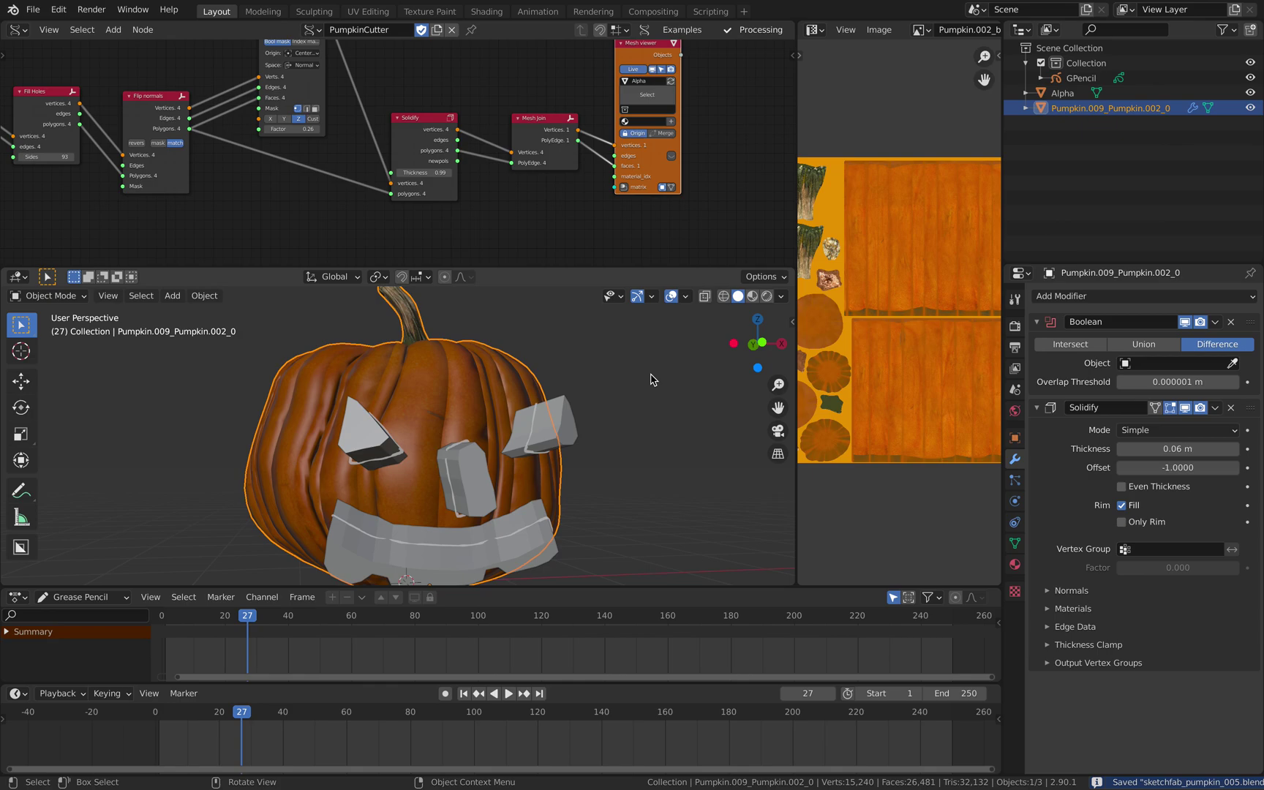
click(1175, 363)
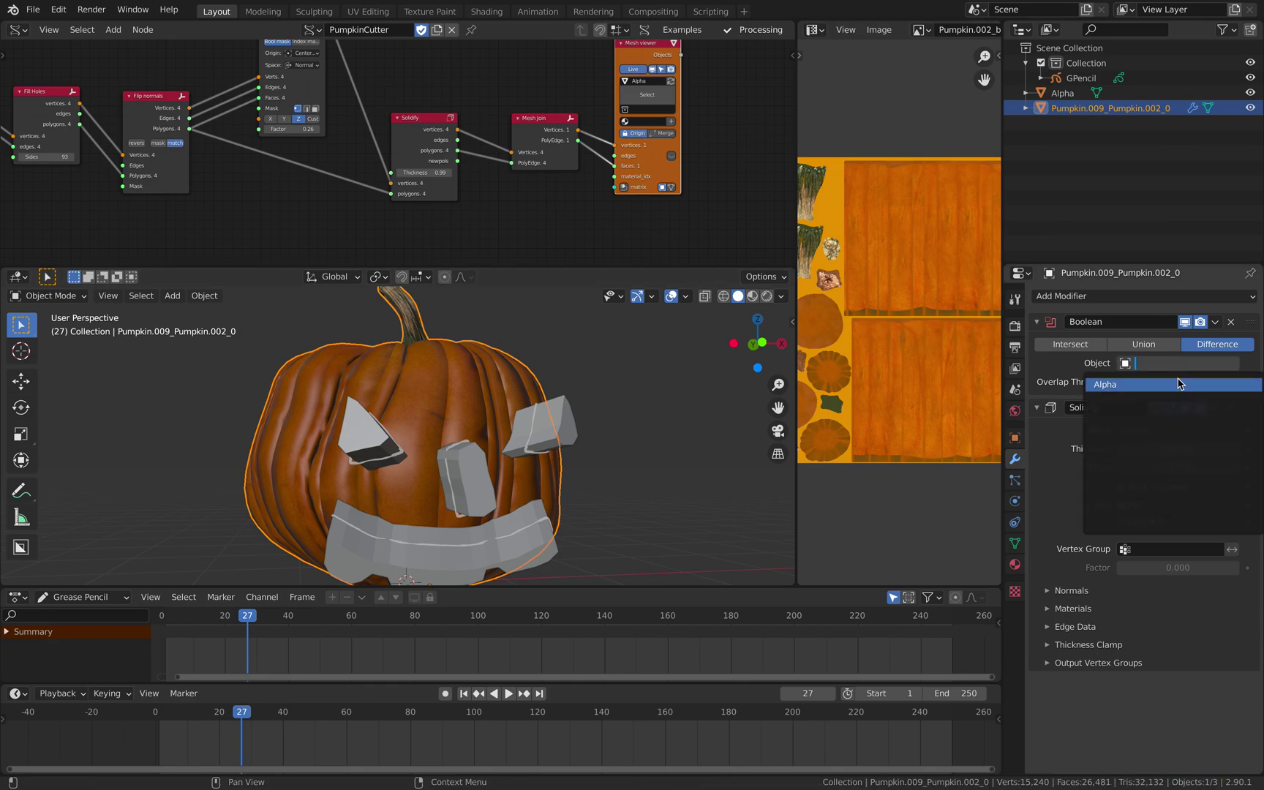
click(1177, 383)
click(1042, 177)
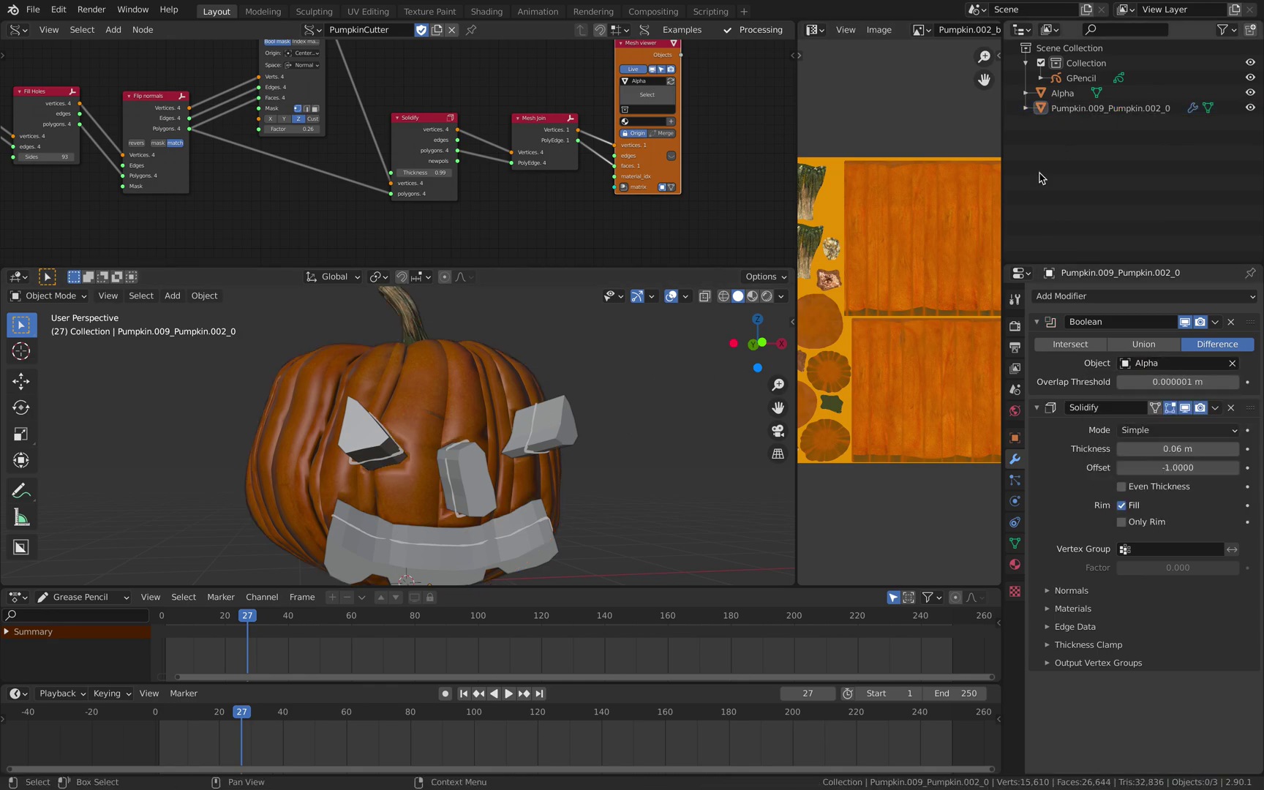
Step: Hide the Alpha cutter mesh and inspect the carved face on the pumpkin from several angles
click(1250, 93)
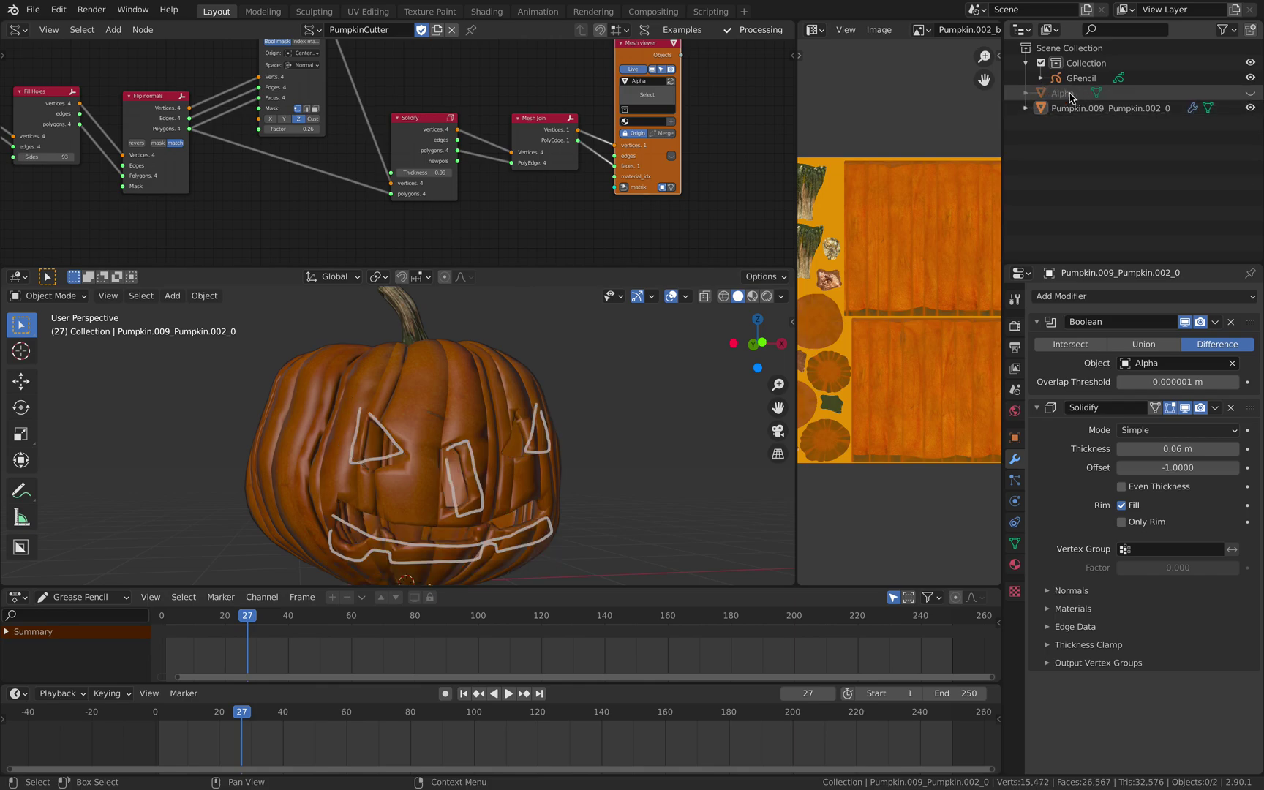
middle_drag(636, 399, 594, 390)
click(546, 406)
click(618, 390)
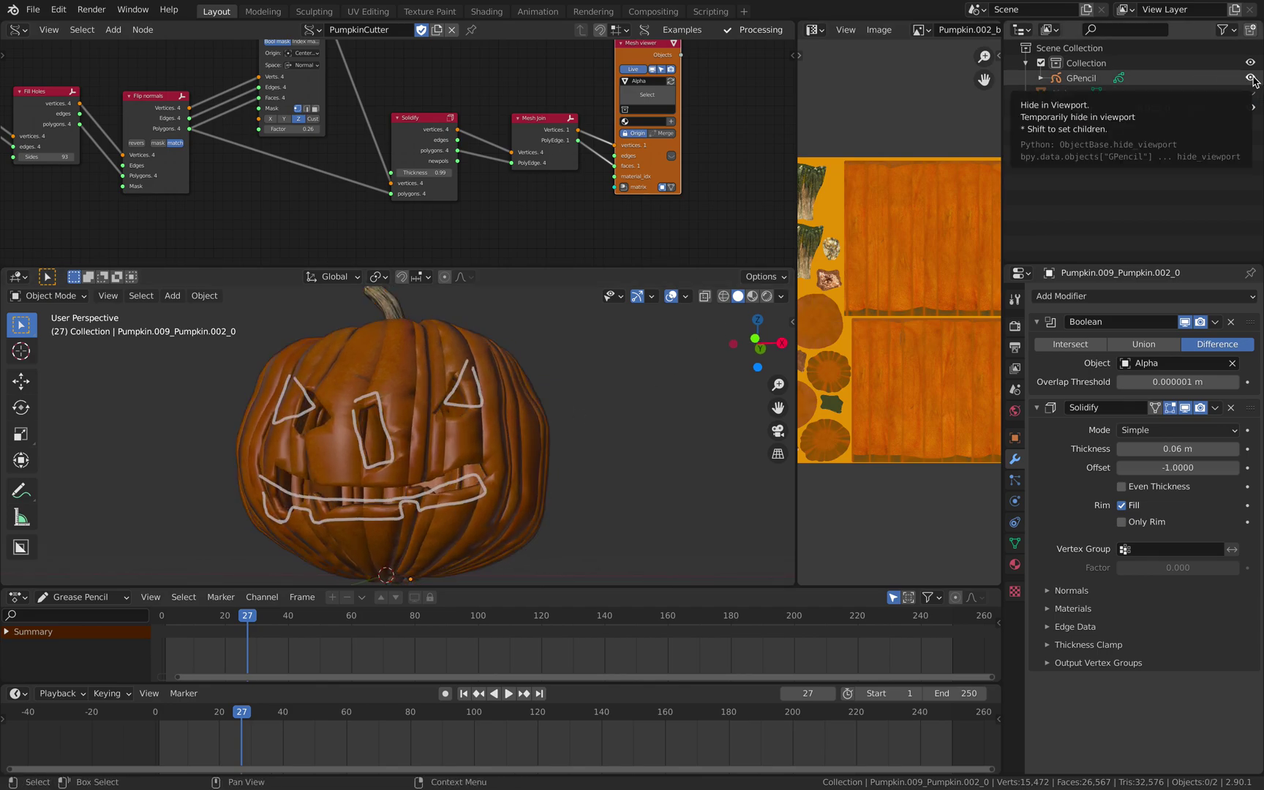
mouse_move(502, 490)
middle_down()
mouse_move(541, 477)
mouse_move(511, 499)
middle_up()
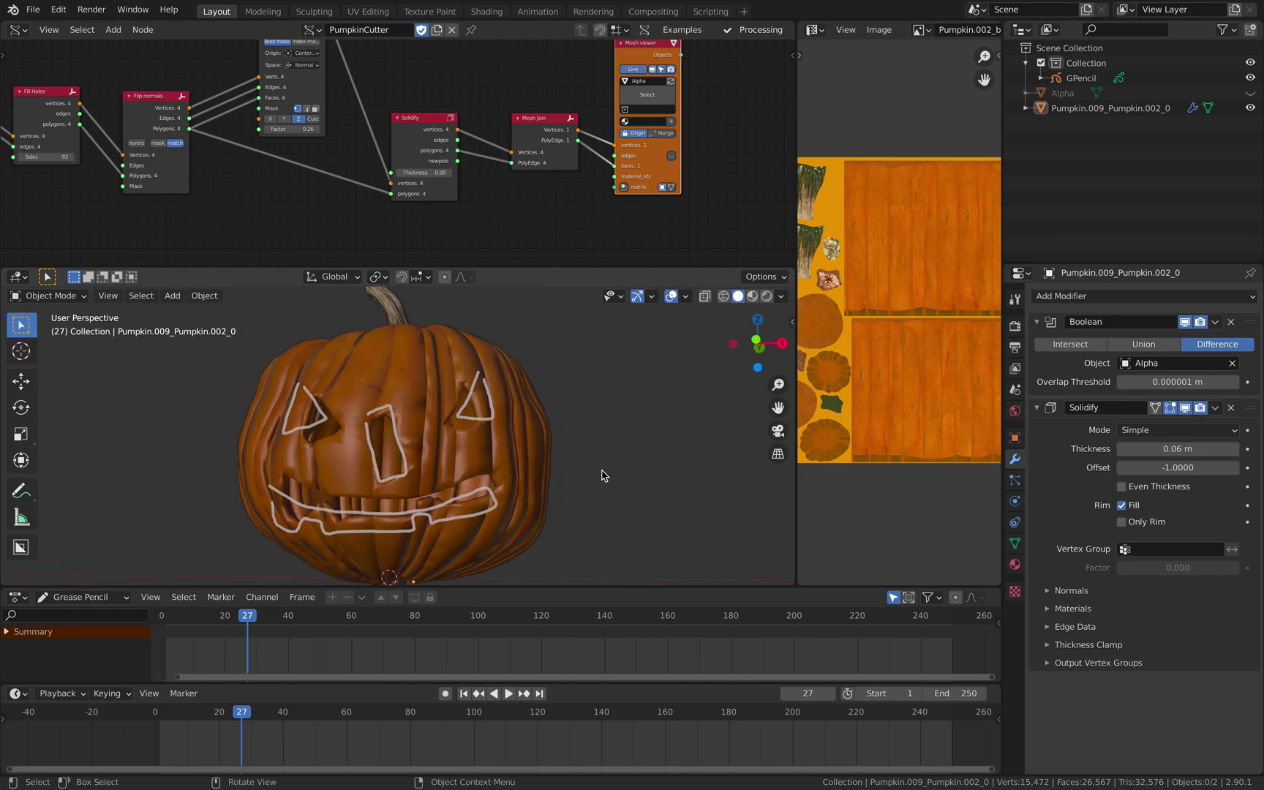
middle_drag(604, 476, 578, 504)
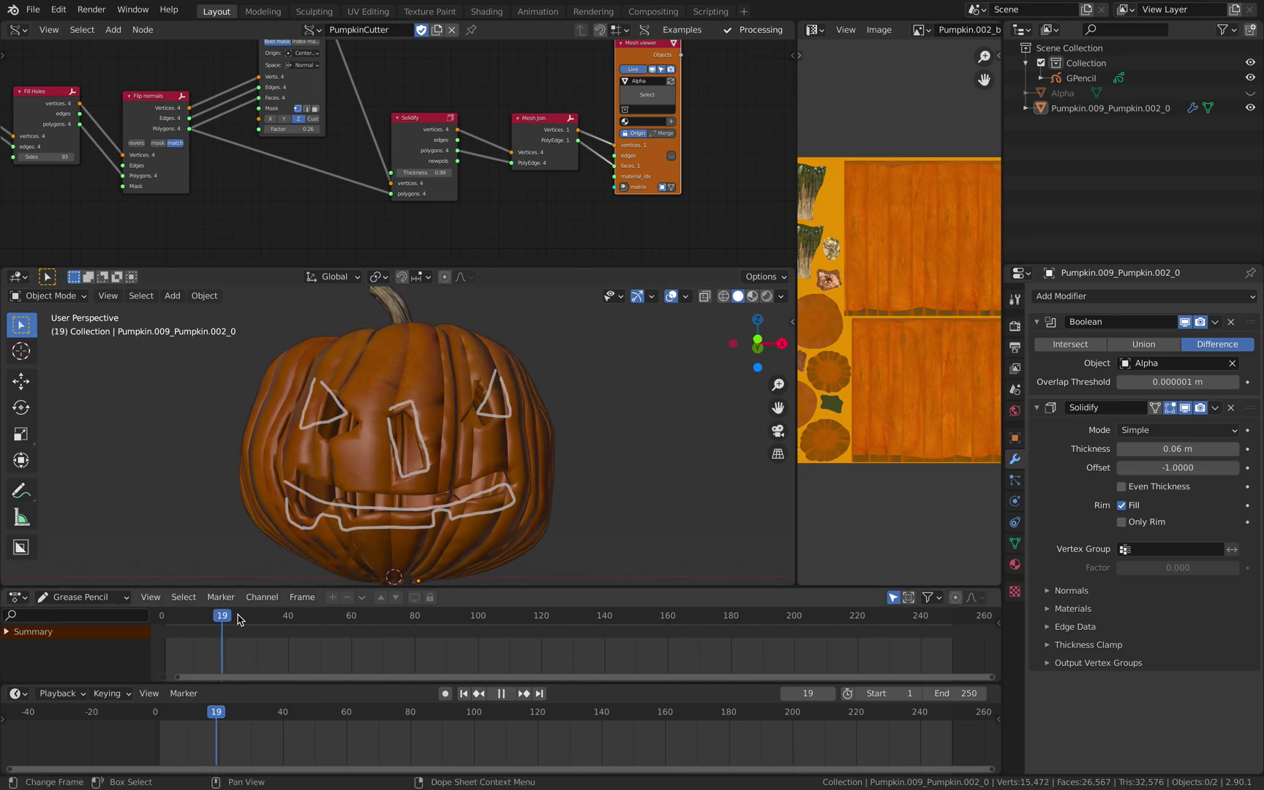
Step: Scrub and play the timeline, stopping at frame 36, to check how the Boolean carving follows the animated drawing
click(198, 619)
drag(197, 619, 245, 621)
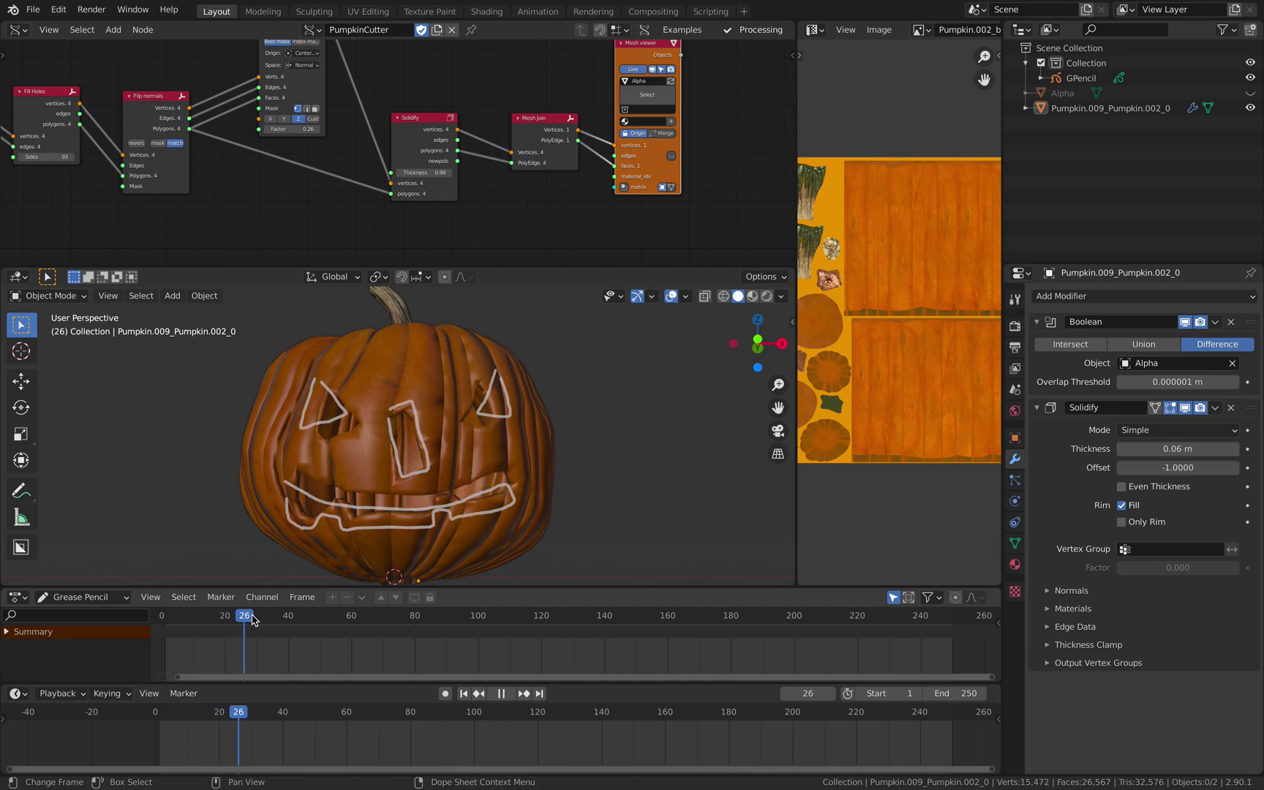
key(space)
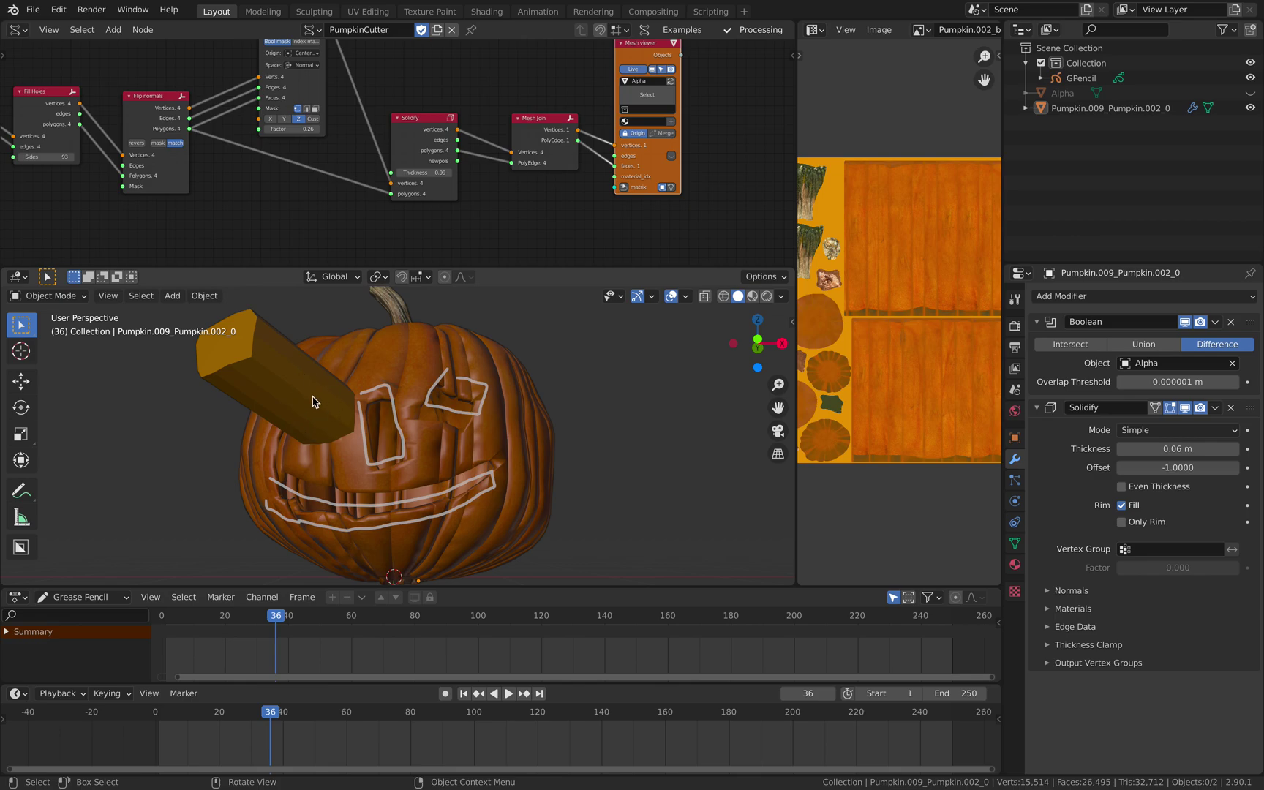
middle_drag(287, 416, 340, 406)
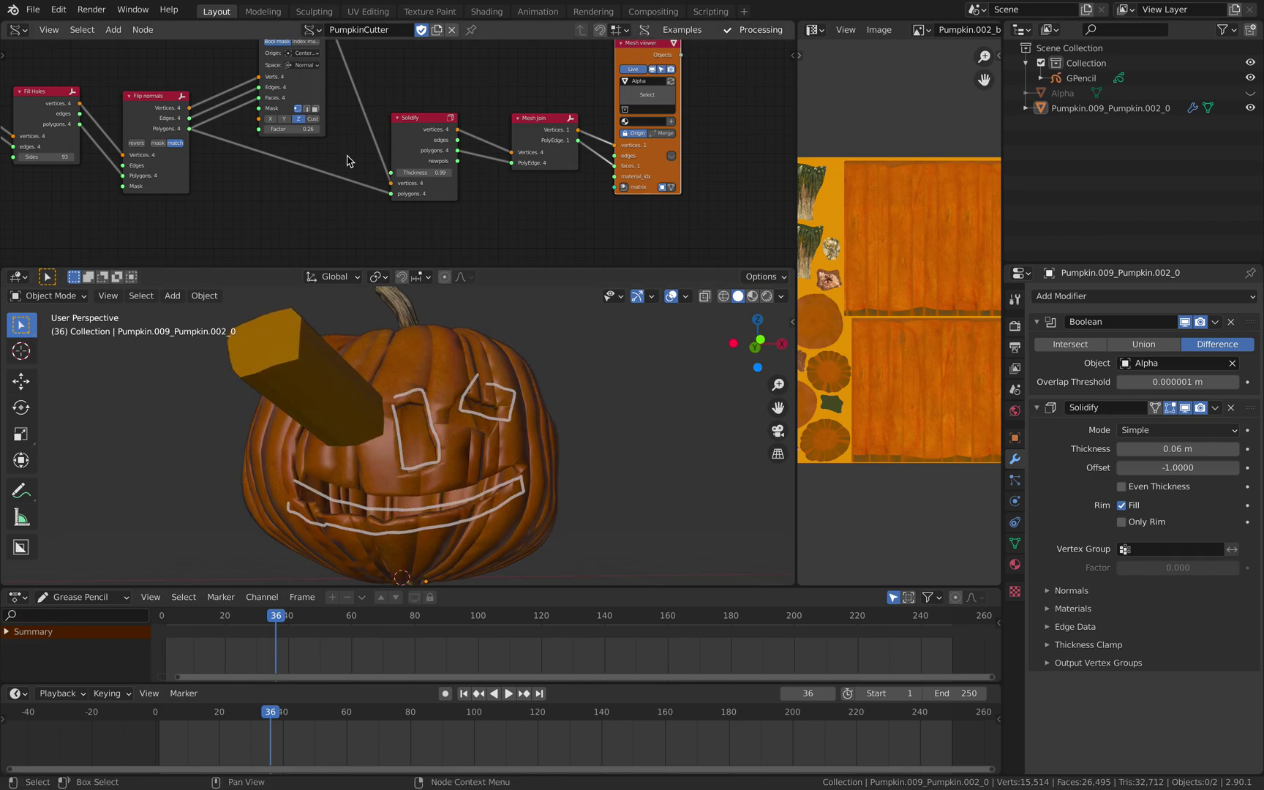
Step: Compact the end of the PumpkinCutter tree by moving the Solidify, Mesh Join and Mesh viewer nodes closer together
scroll(370, 170, up, 2)
scroll(354, 179, up, 1)
middle_drag(354, 179, 406, 184)
drag(433, 193, 415, 181)
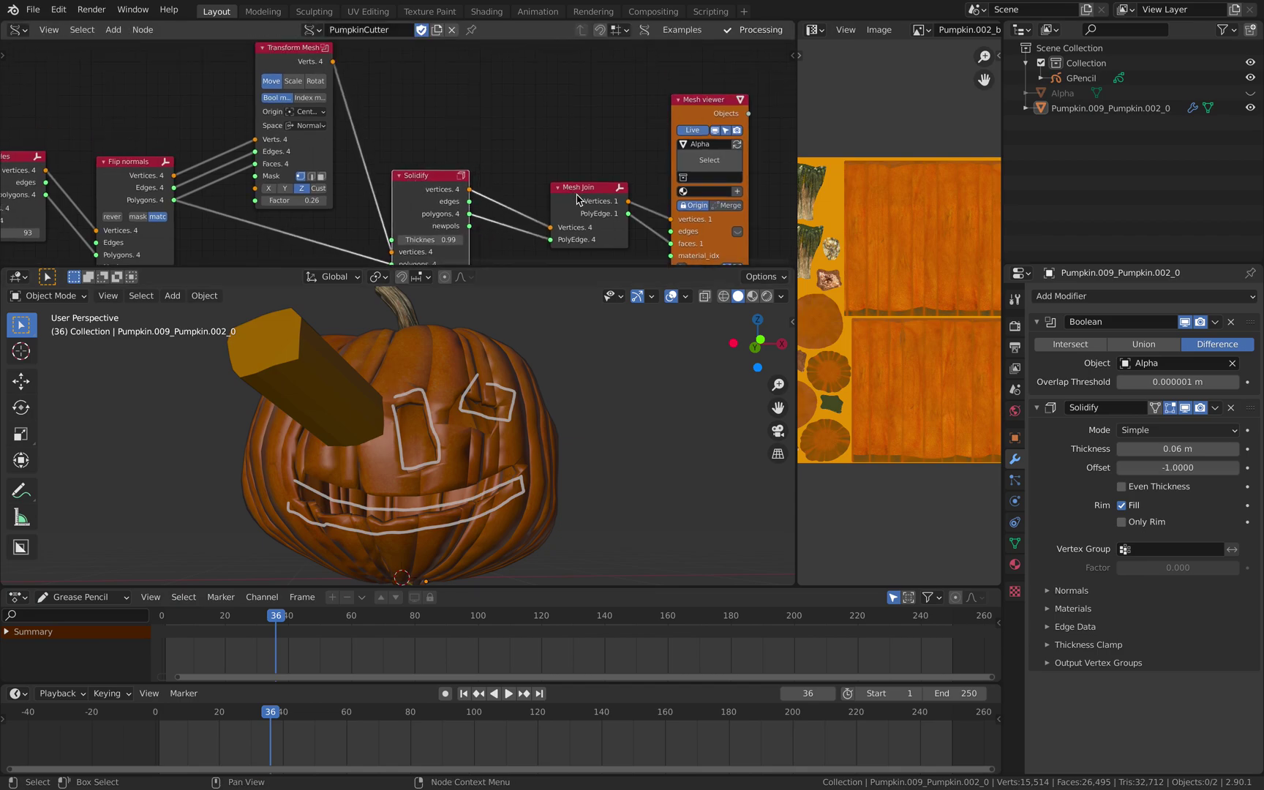
drag(573, 192, 536, 188)
drag(691, 122, 652, 105)
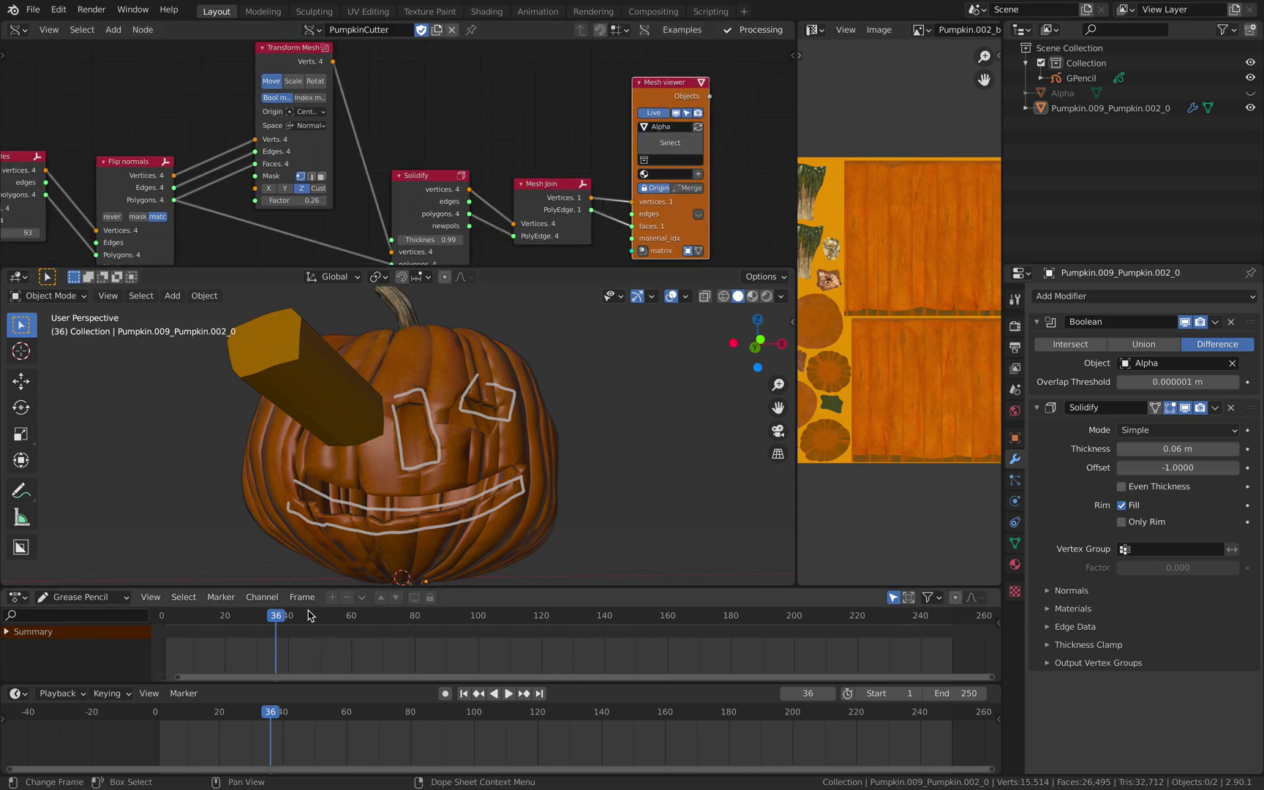
Step: Play the animation to frame 57, scrub back to frame 16, and examine the carved pumpkin from different angles
key(space)
key(space)
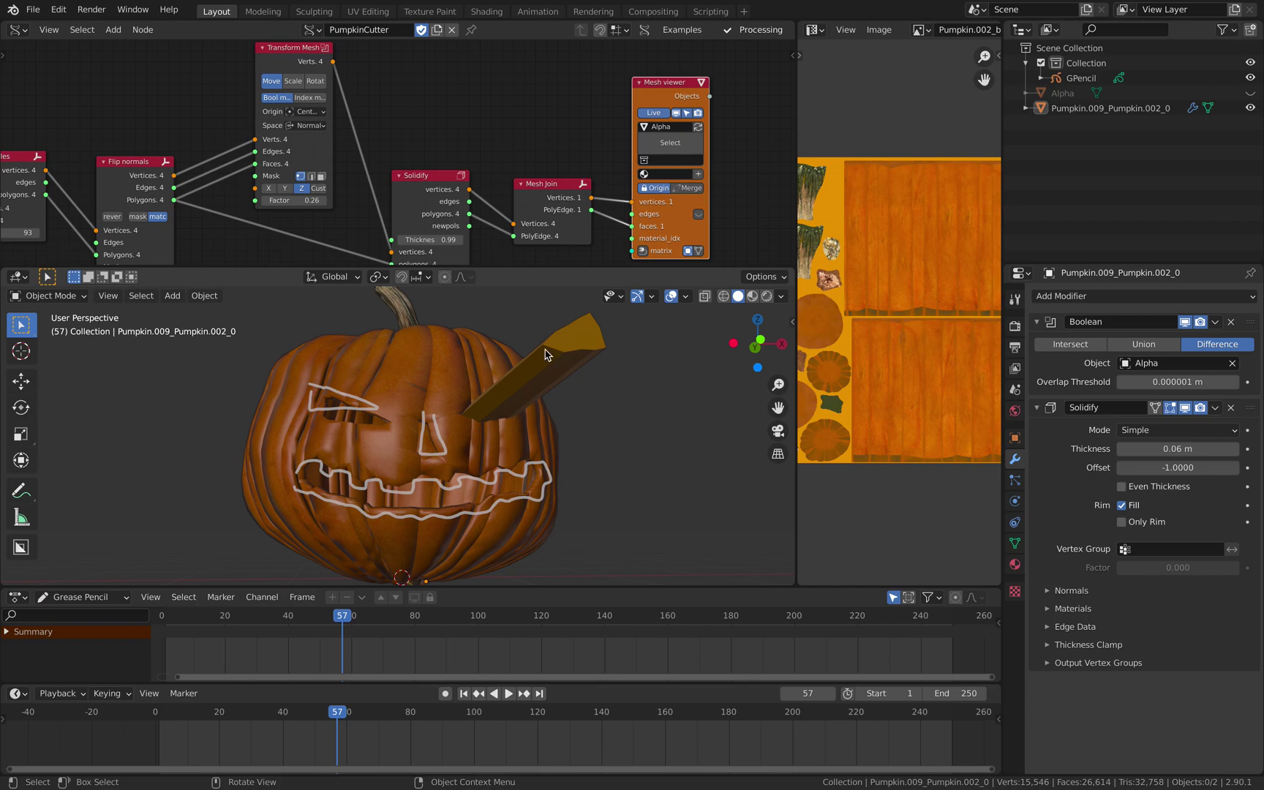
key(space)
click(271, 626)
drag(269, 625, 212, 623)
middle_drag(491, 462, 471, 362)
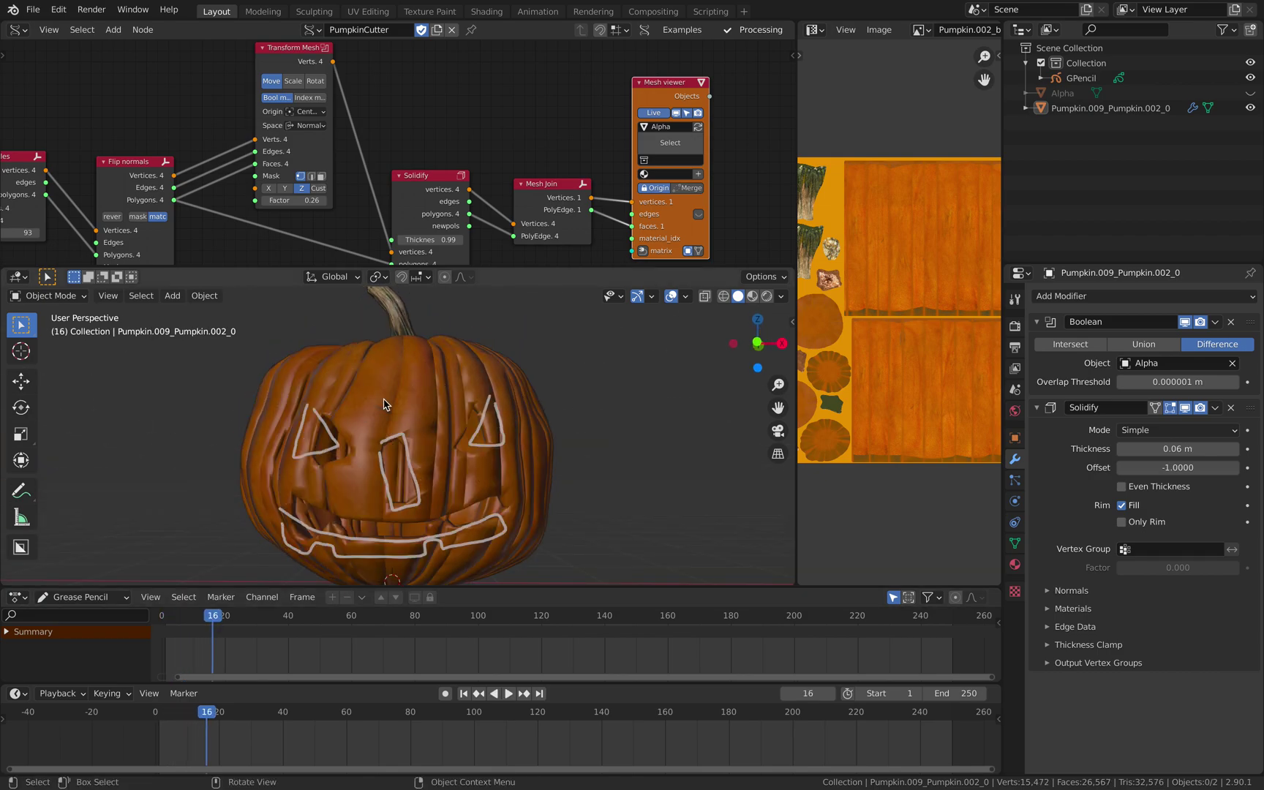
middle_drag(506, 443, 489, 428)
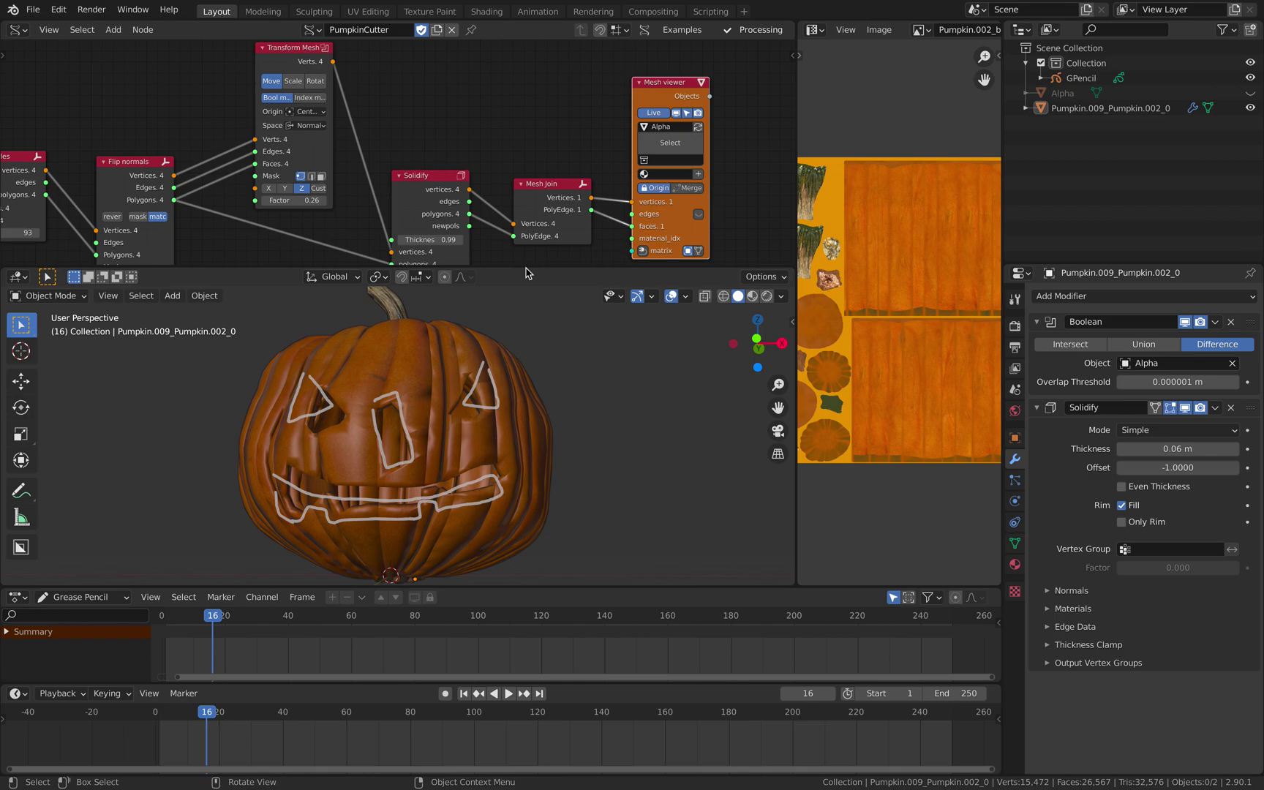
Step: Hide the GPencil strokes to show only the carved pumpkin in an enlarged 3D viewport, and save the file
drag(529, 266, 572, 205)
click(1250, 77)
middle_drag(629, 375, 542, 386)
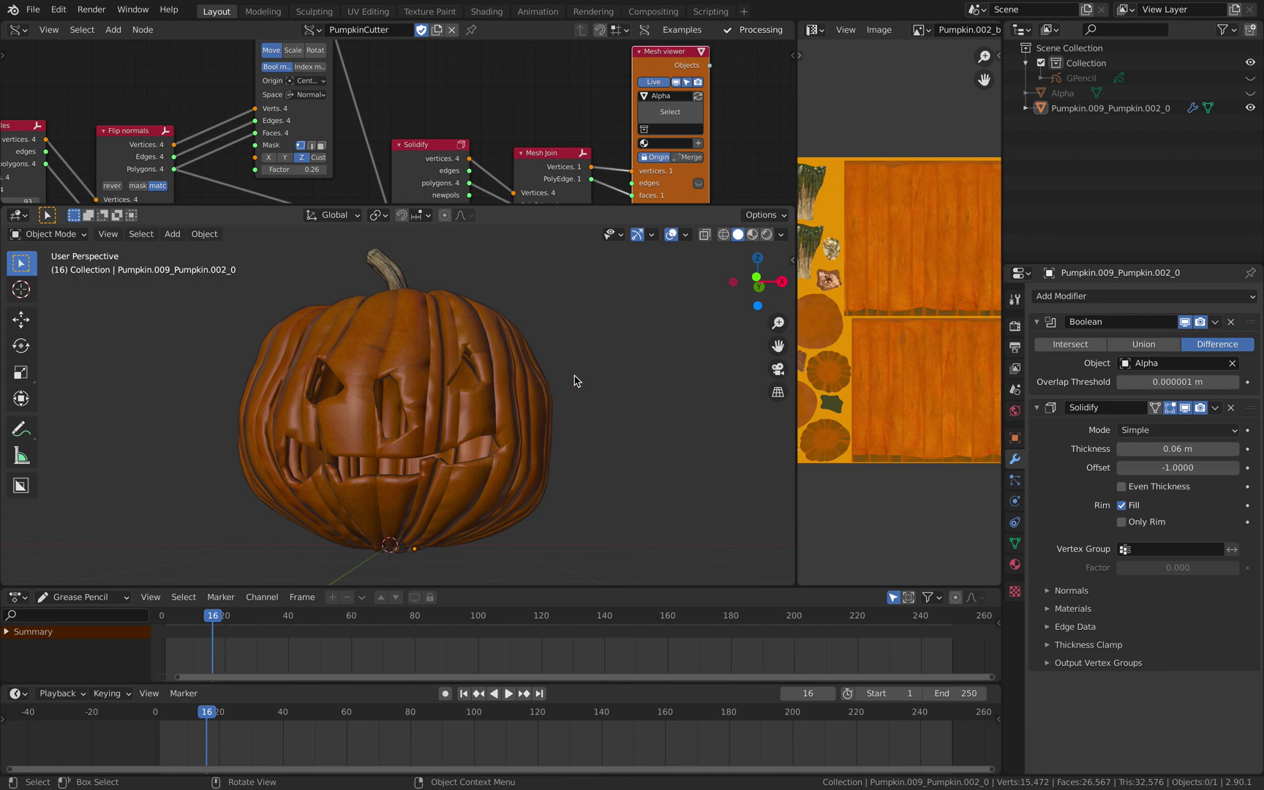
click(32, 9)
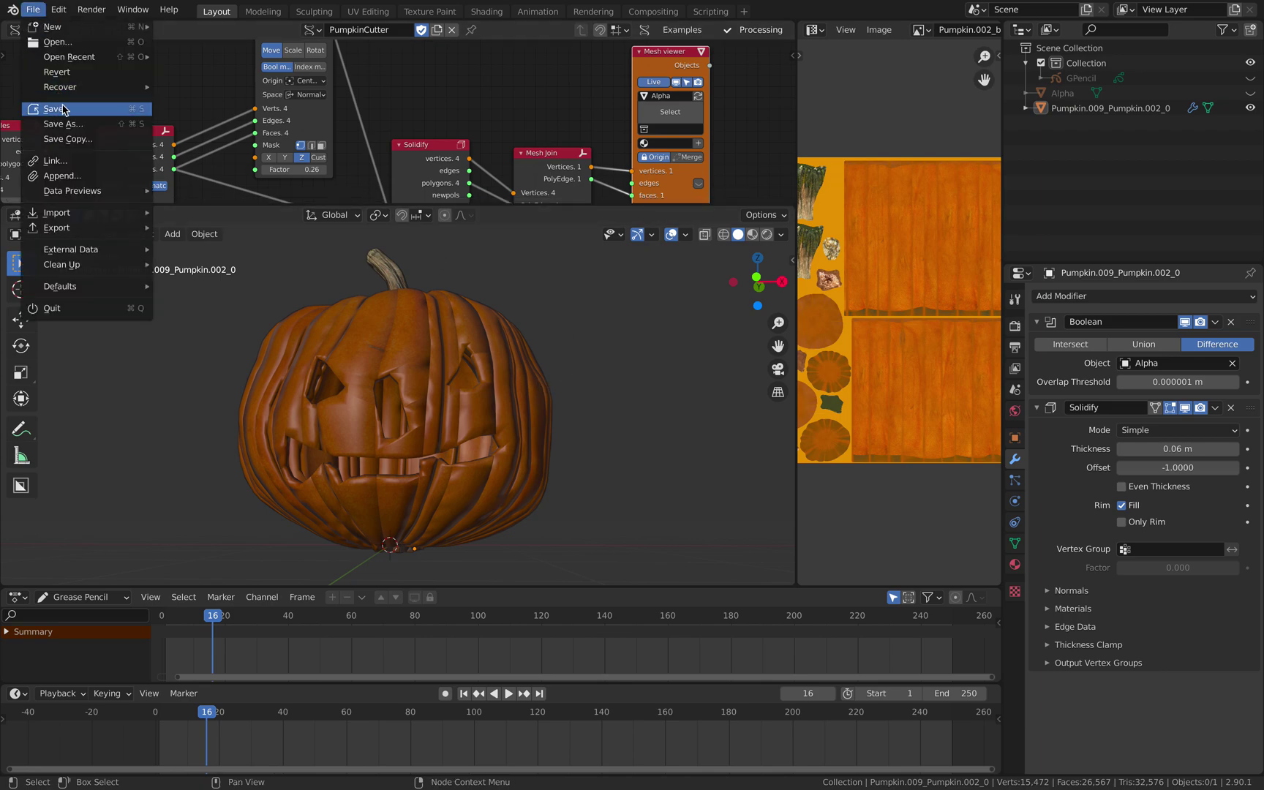
click(63, 109)
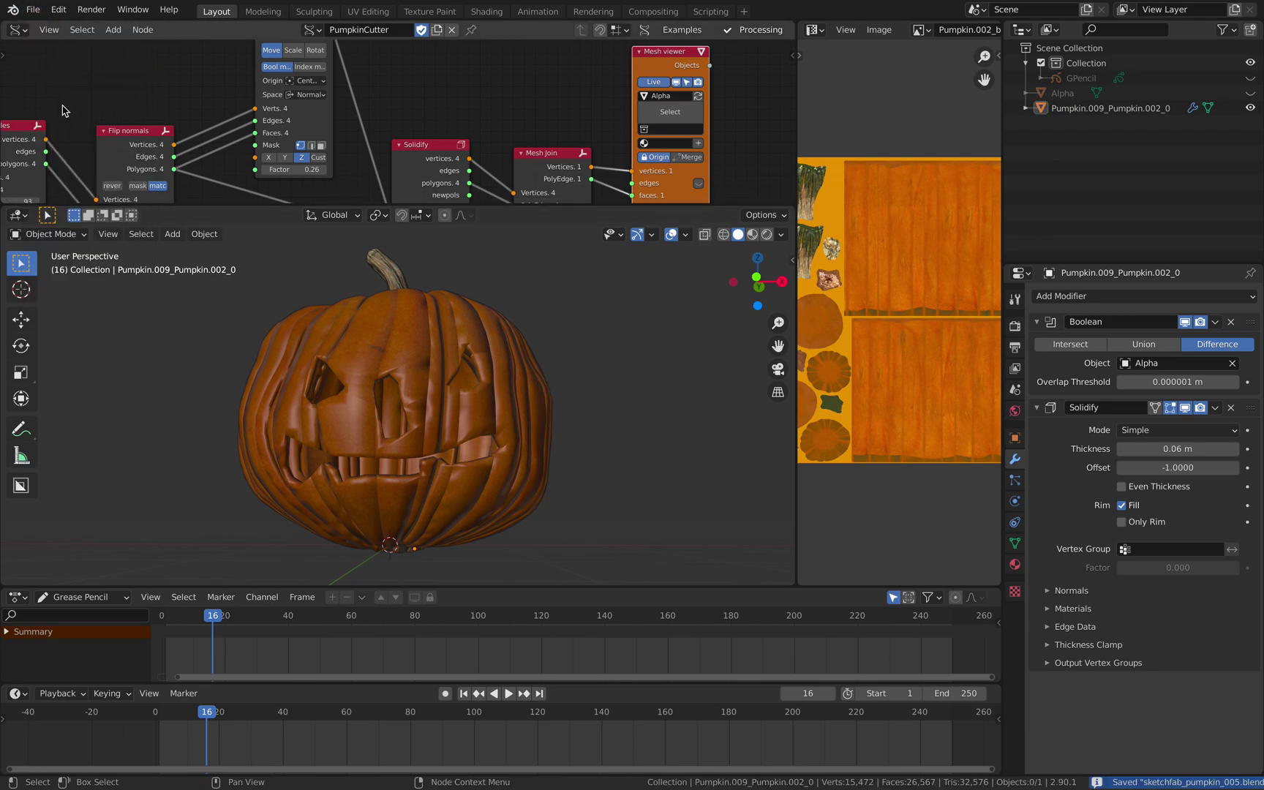
Step: Clear the pumpkin's Boolean cutter object, then unhide and select the GPencil object
click(1232, 364)
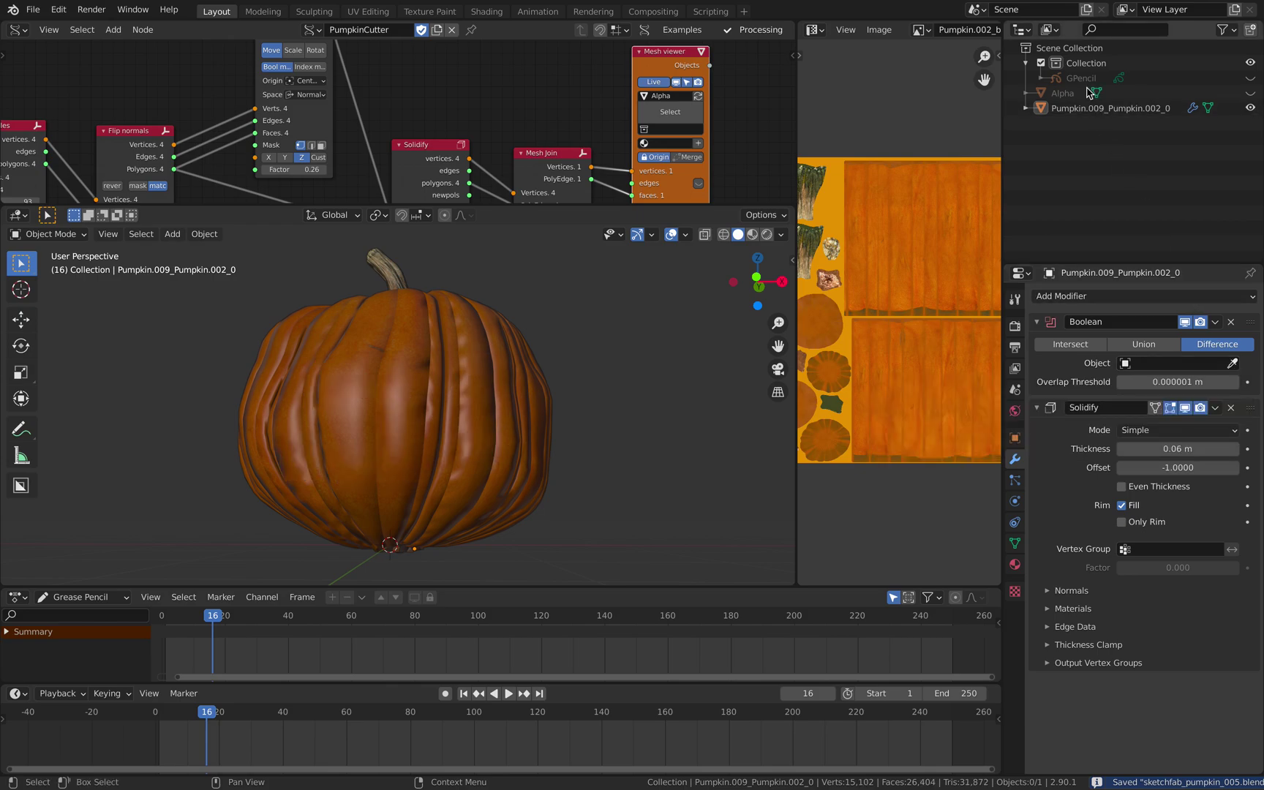
click(1247, 77)
click(1250, 77)
Step: Advance the timeline to frame 53 and switch the GPencil object to Draw mode
key(space)
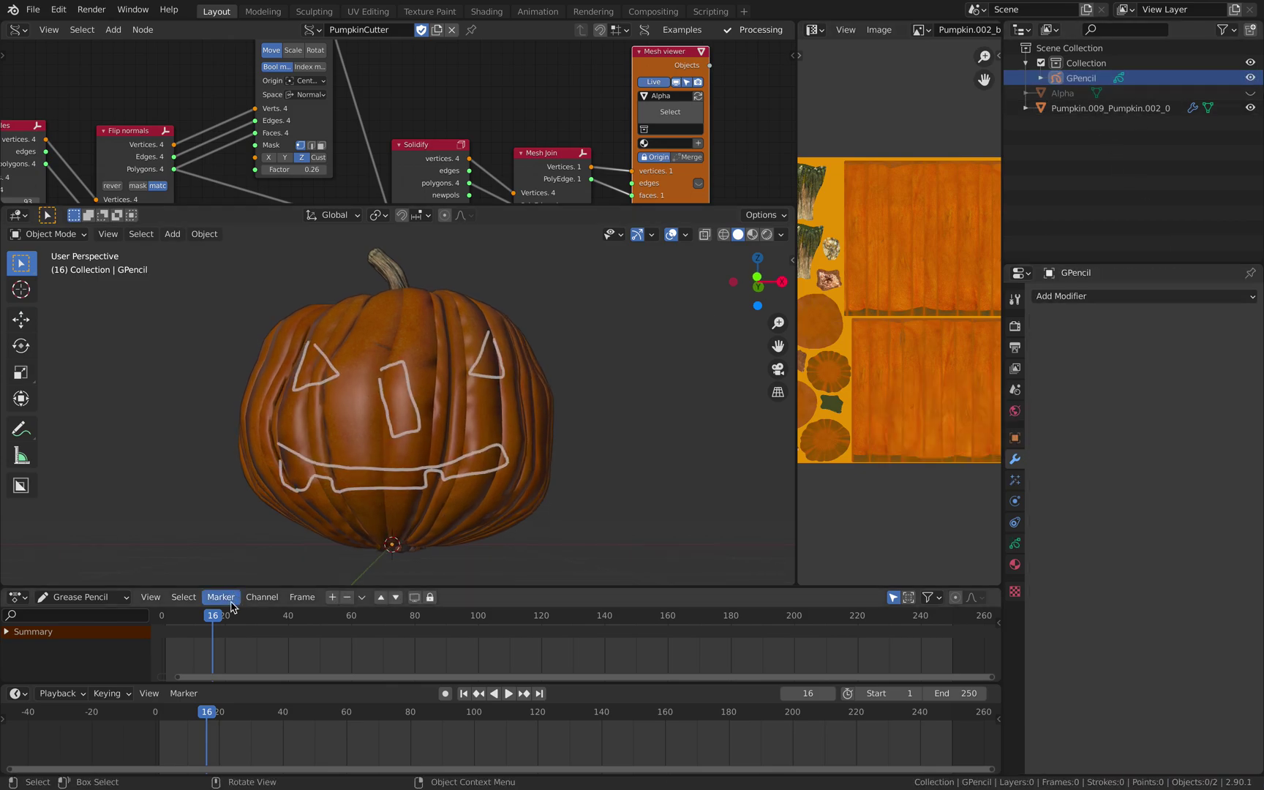
drag(279, 615, 326, 614)
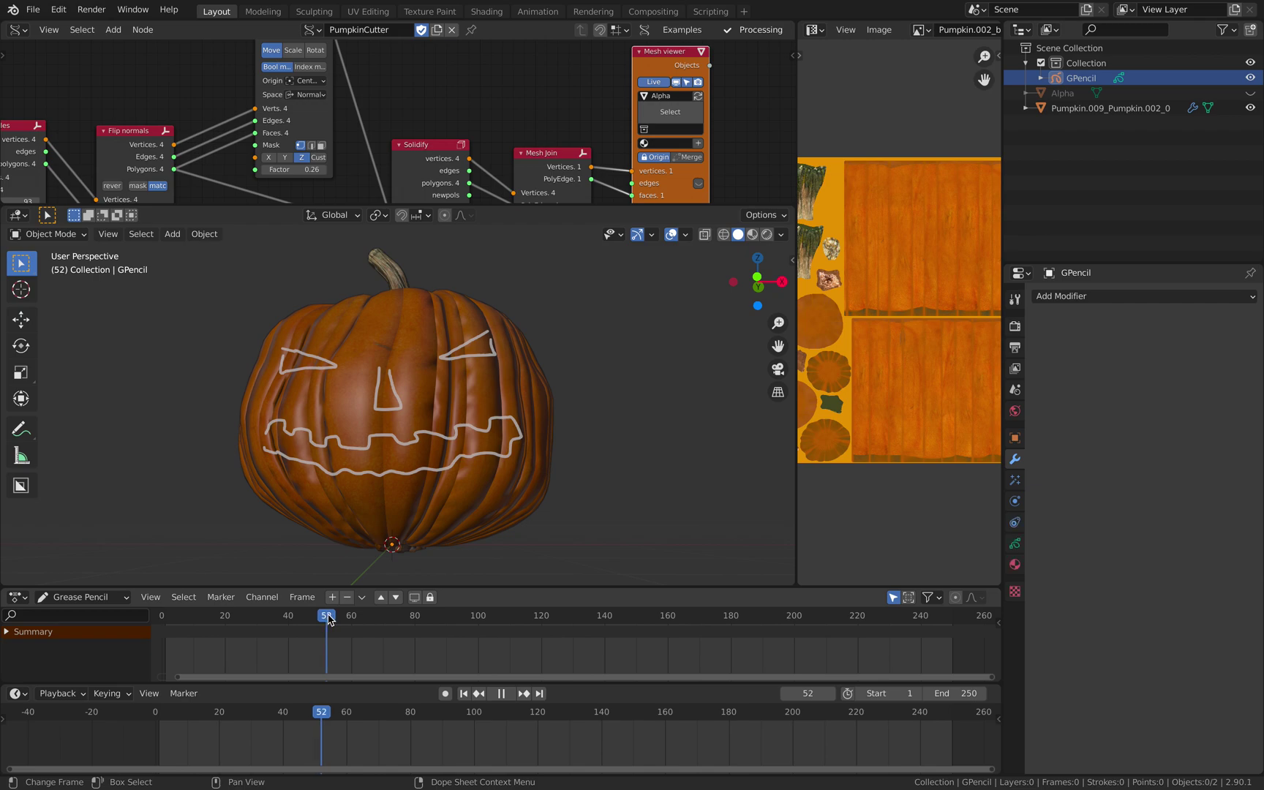
key(space)
click(64, 236)
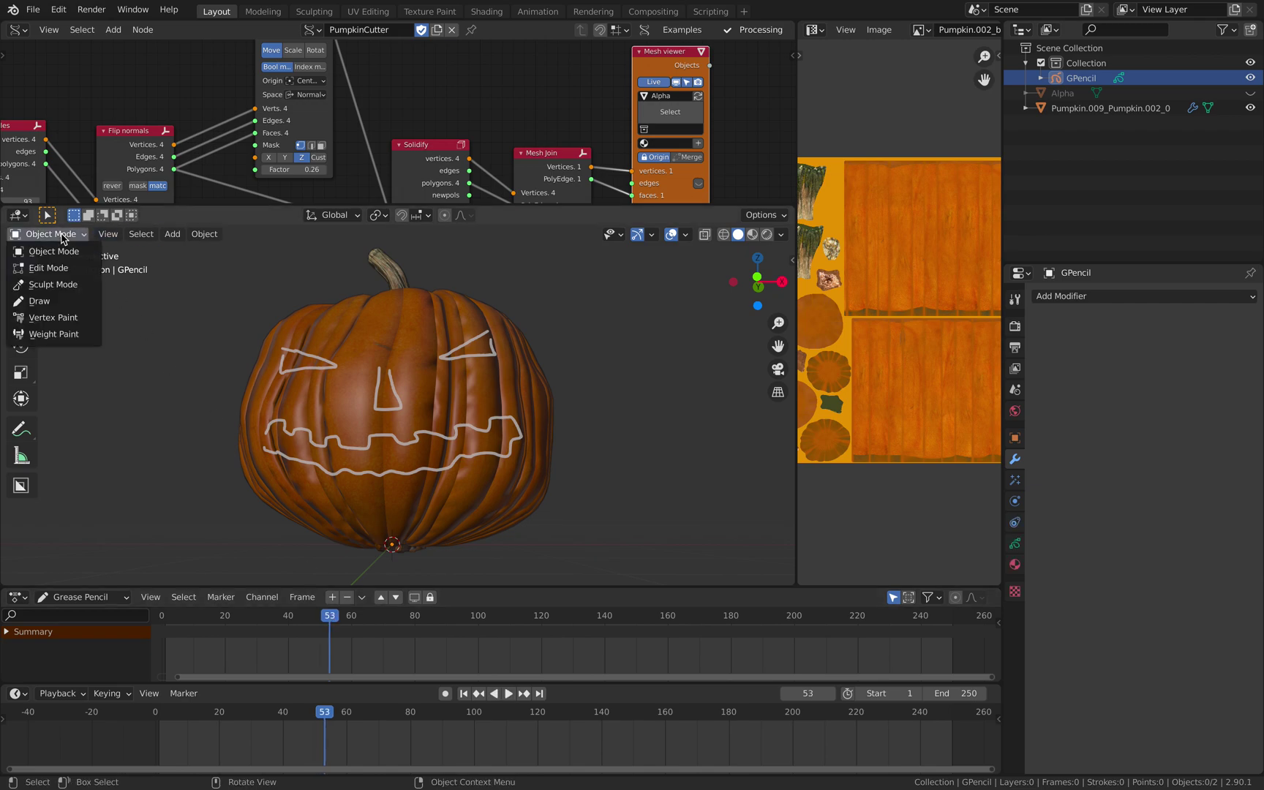
click(40, 301)
Step: Draw a new face at frame 53 with two round eyes, a small circle and arc between them, a triangular nose and a curved mouth
middle_drag(292, 376, 319, 383)
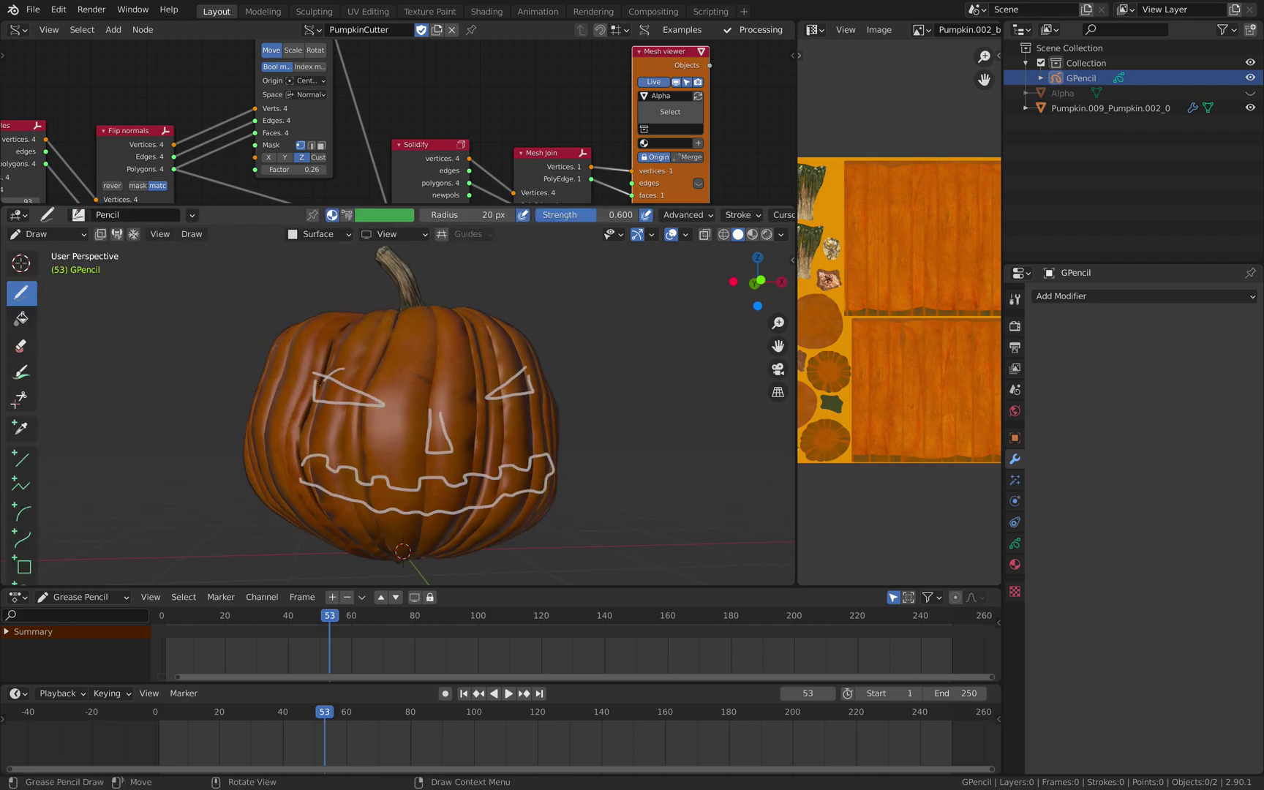
middle_drag(415, 367, 389, 364)
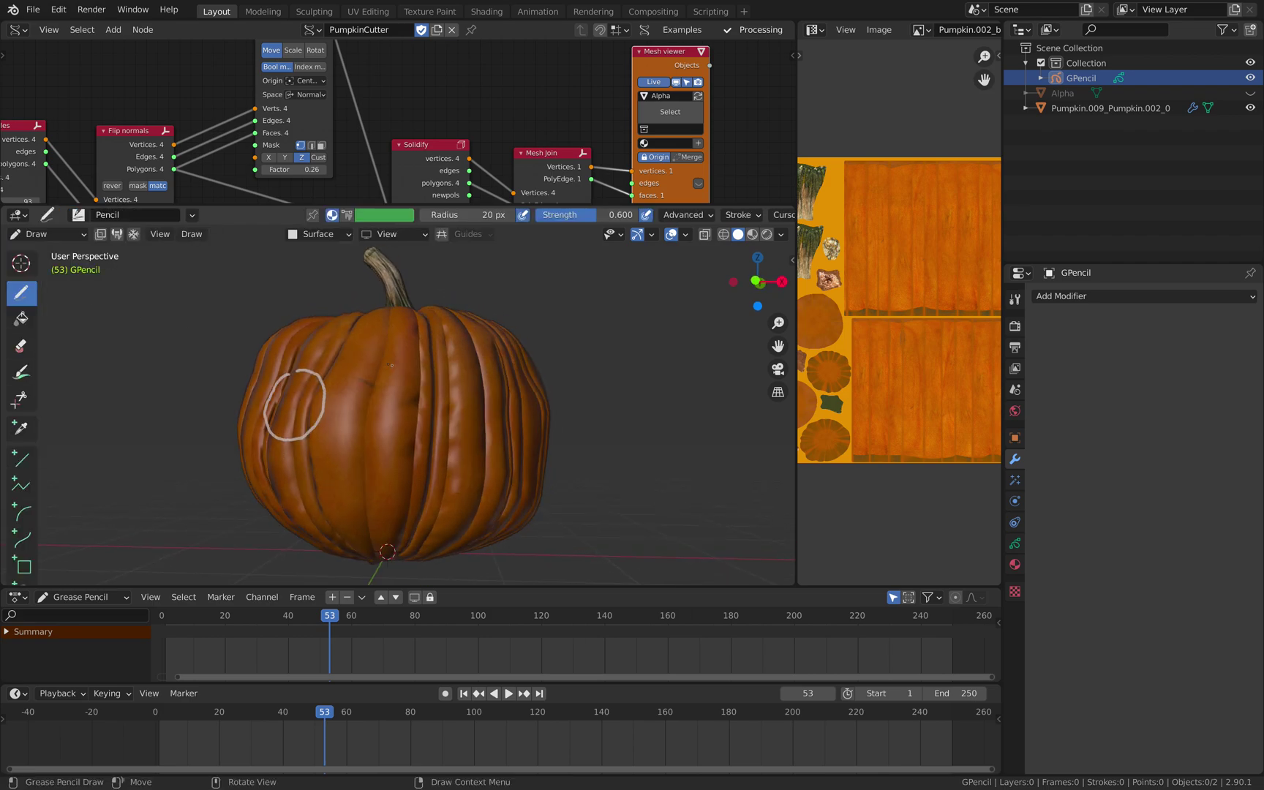
drag(462, 356, 443, 388)
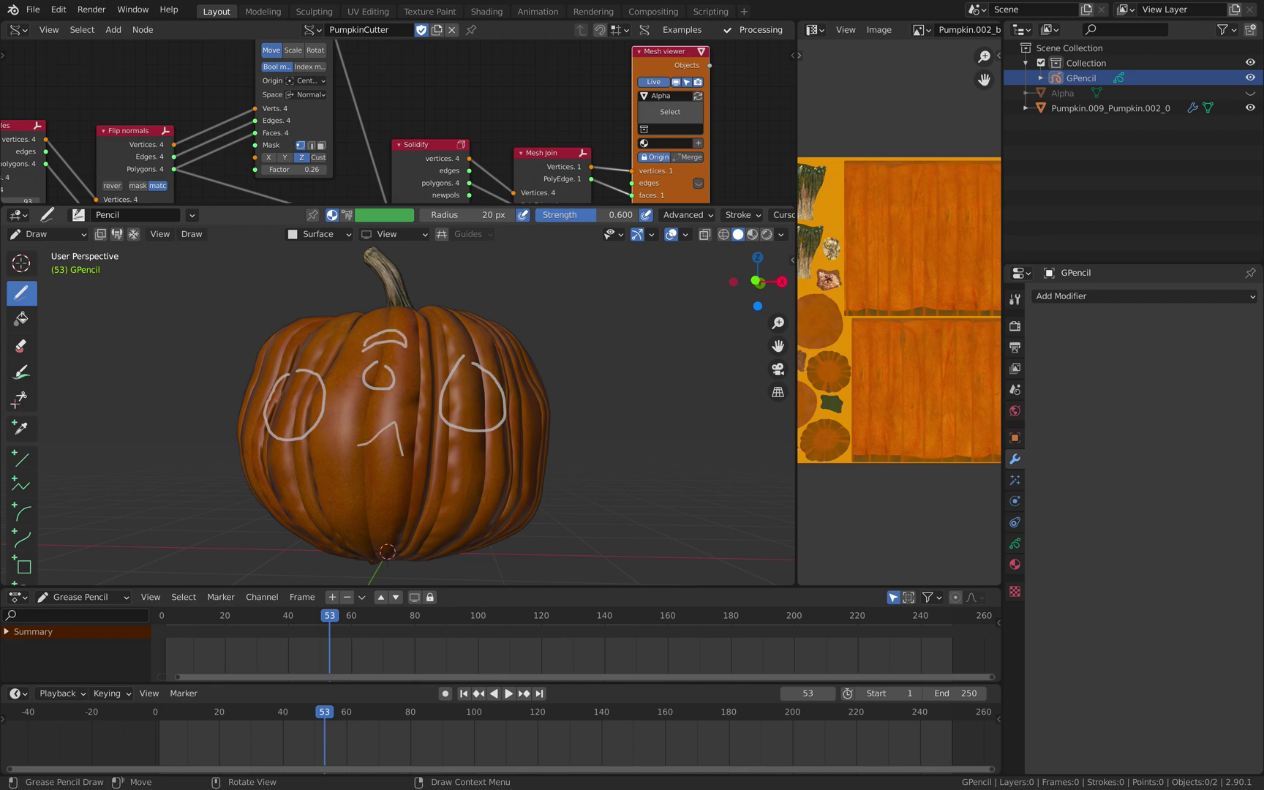
mouse_move(329, 479)
mouse_down()
mouse_move(422, 477)
mouse_move(331, 492)
mouse_up()
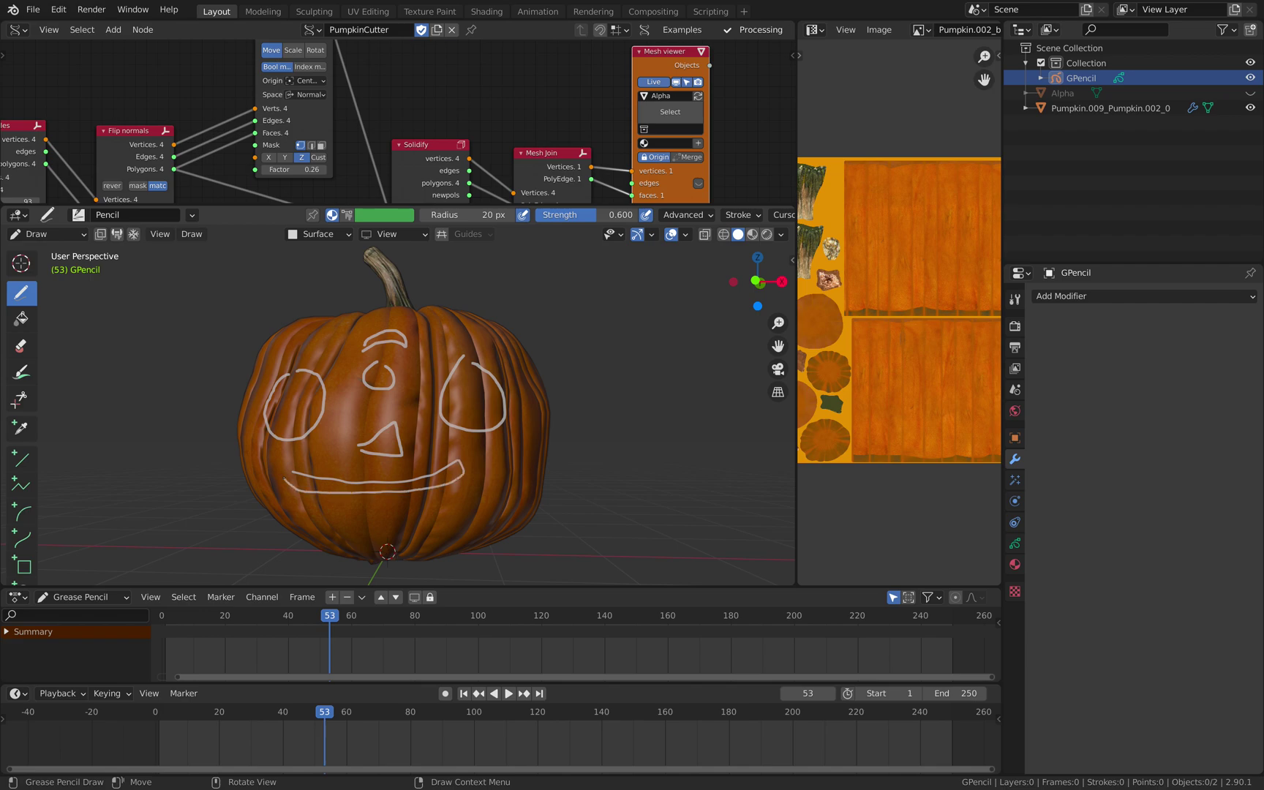
Step: Draw another face at frame 64 with slanted triangular eyes, a triangular nose and a wide jagged-toothed mouth
click(364, 620)
mouse_move(351, 427)
middle_down()
mouse_move(388, 439)
mouse_move(323, 400)
middle_up()
mouse_move(307, 388)
mouse_down()
mouse_move(370, 419)
mouse_move(307, 391)
mouse_up()
middle_drag(505, 396, 460, 392)
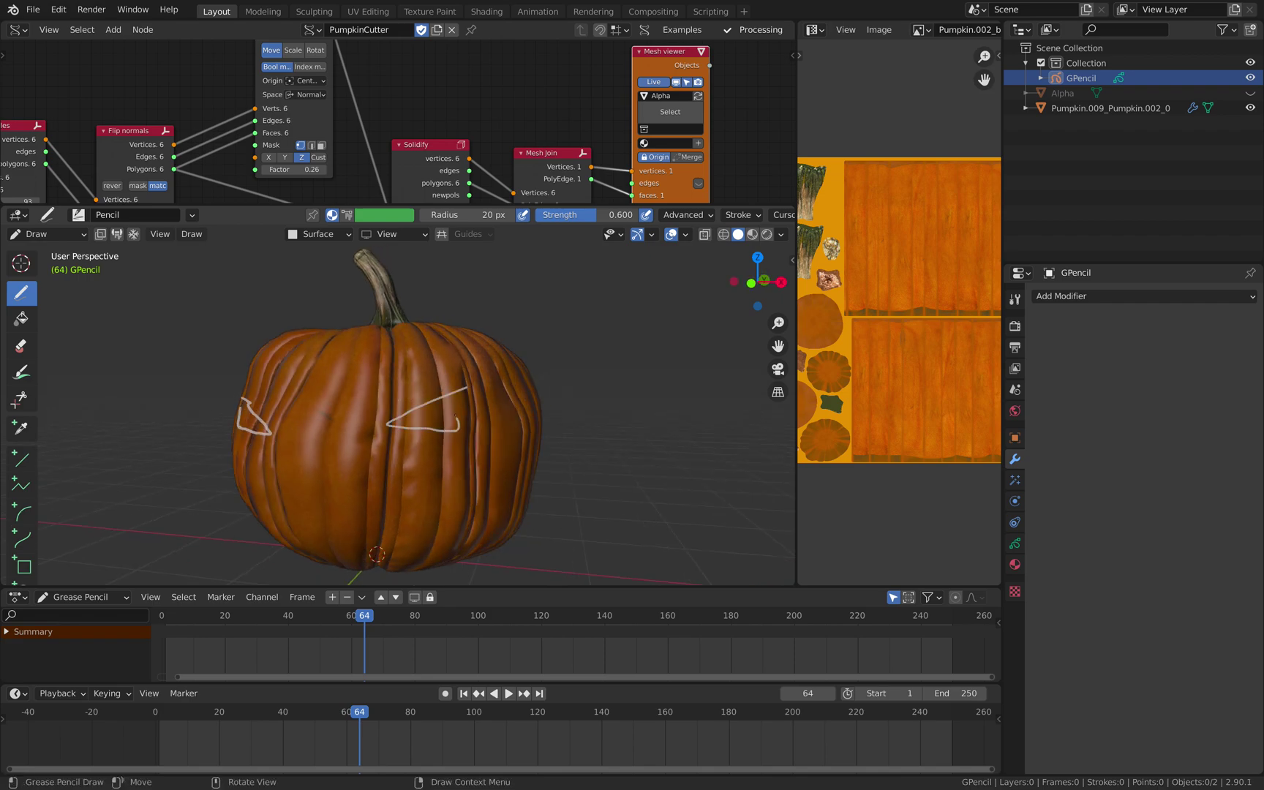
middle_drag(432, 411, 461, 395)
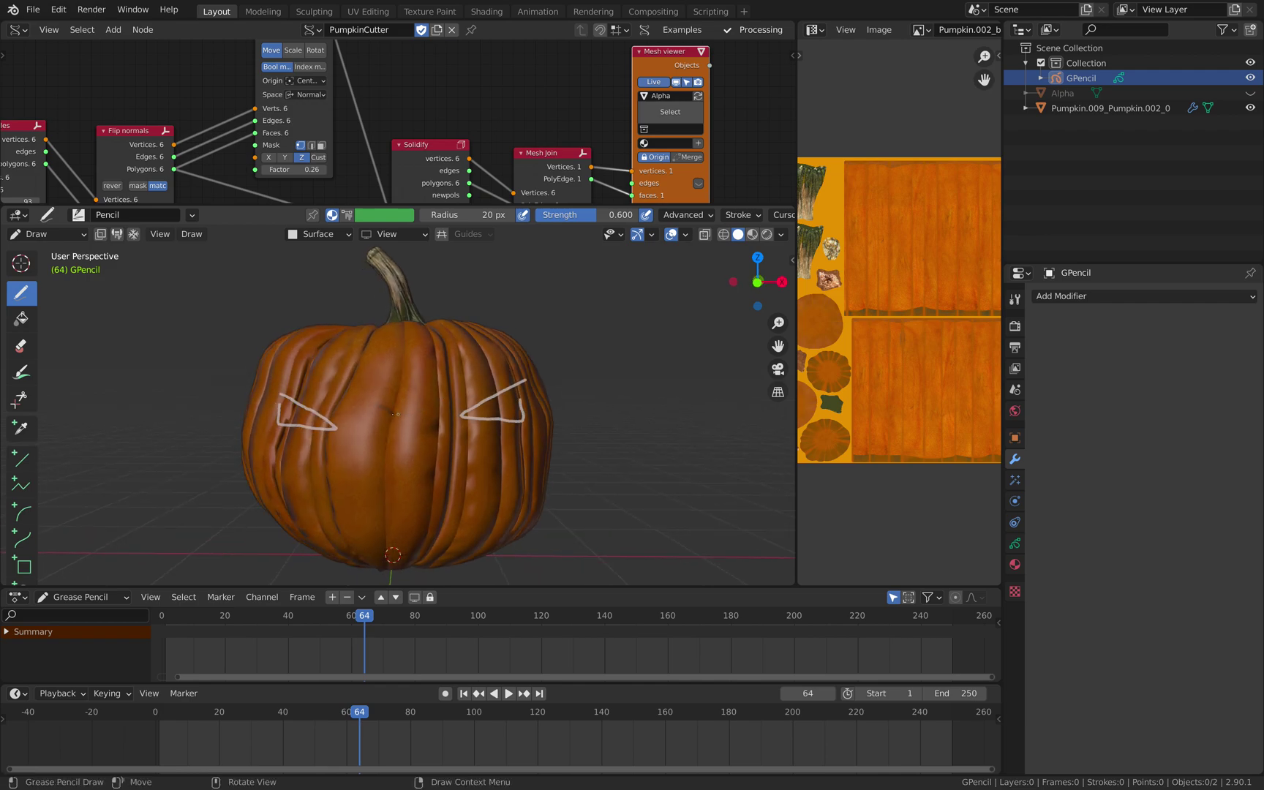
drag(402, 426, 401, 425)
middle_drag(401, 424, 370, 426)
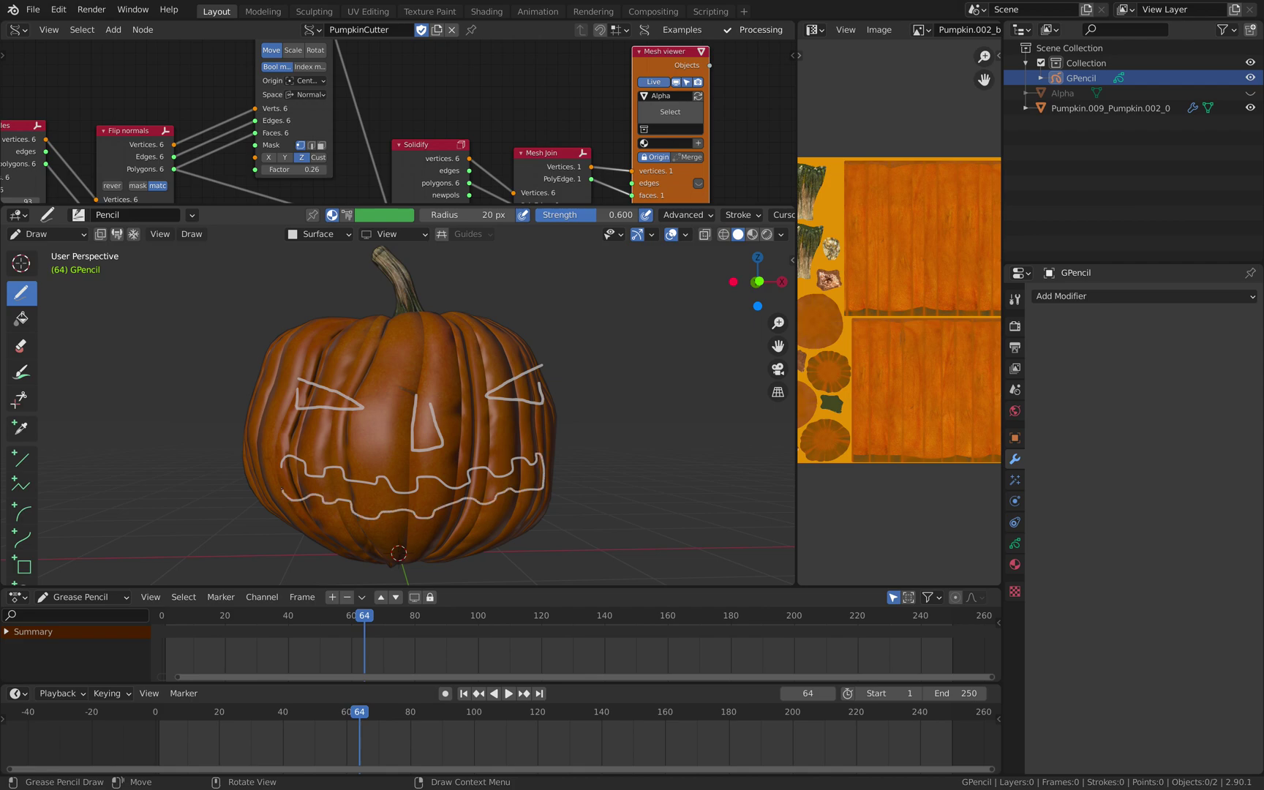
middle_drag(378, 441, 359, 381)
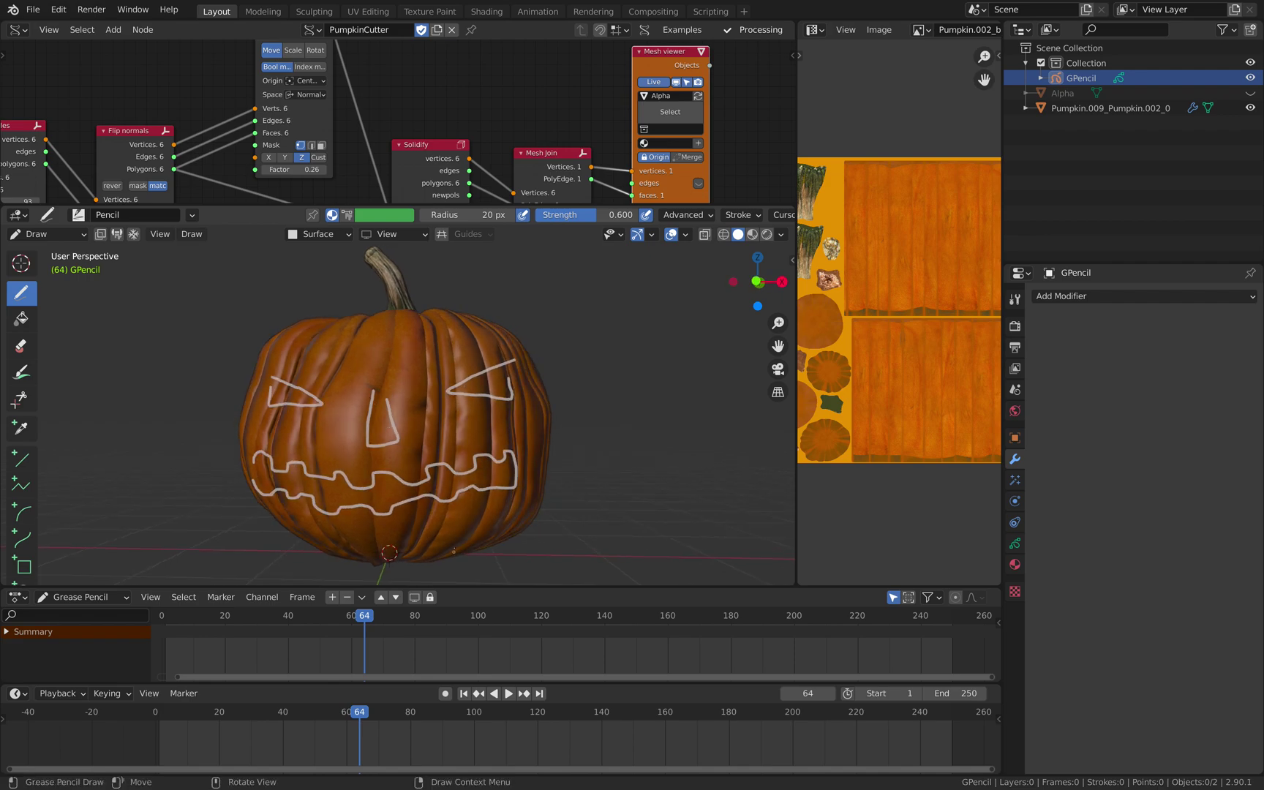
Step: Return to Object Mode, hide both the GPencil and Alpha objects, and advance the timeline to frame 81
click(386, 616)
click(49, 234)
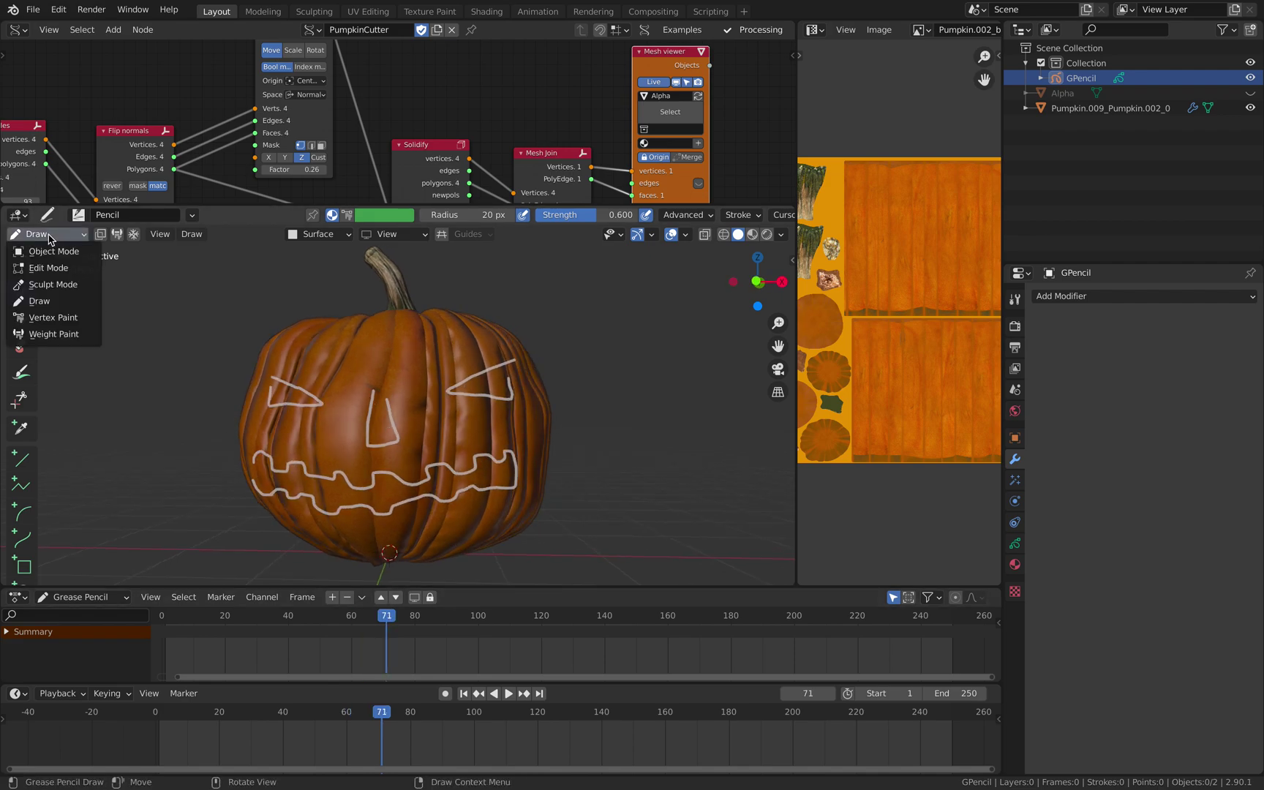
click(51, 251)
click(1250, 93)
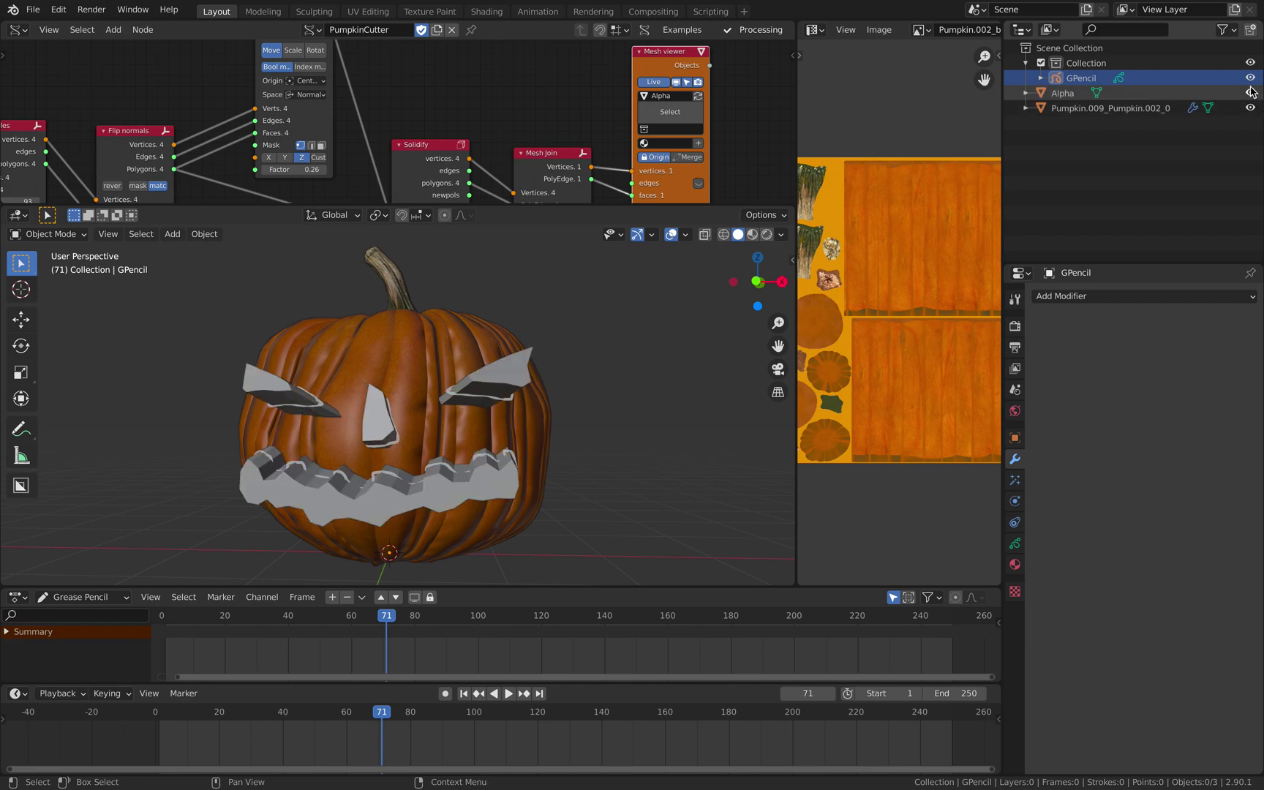
click(1250, 79)
drag(389, 616, 418, 617)
click(1250, 93)
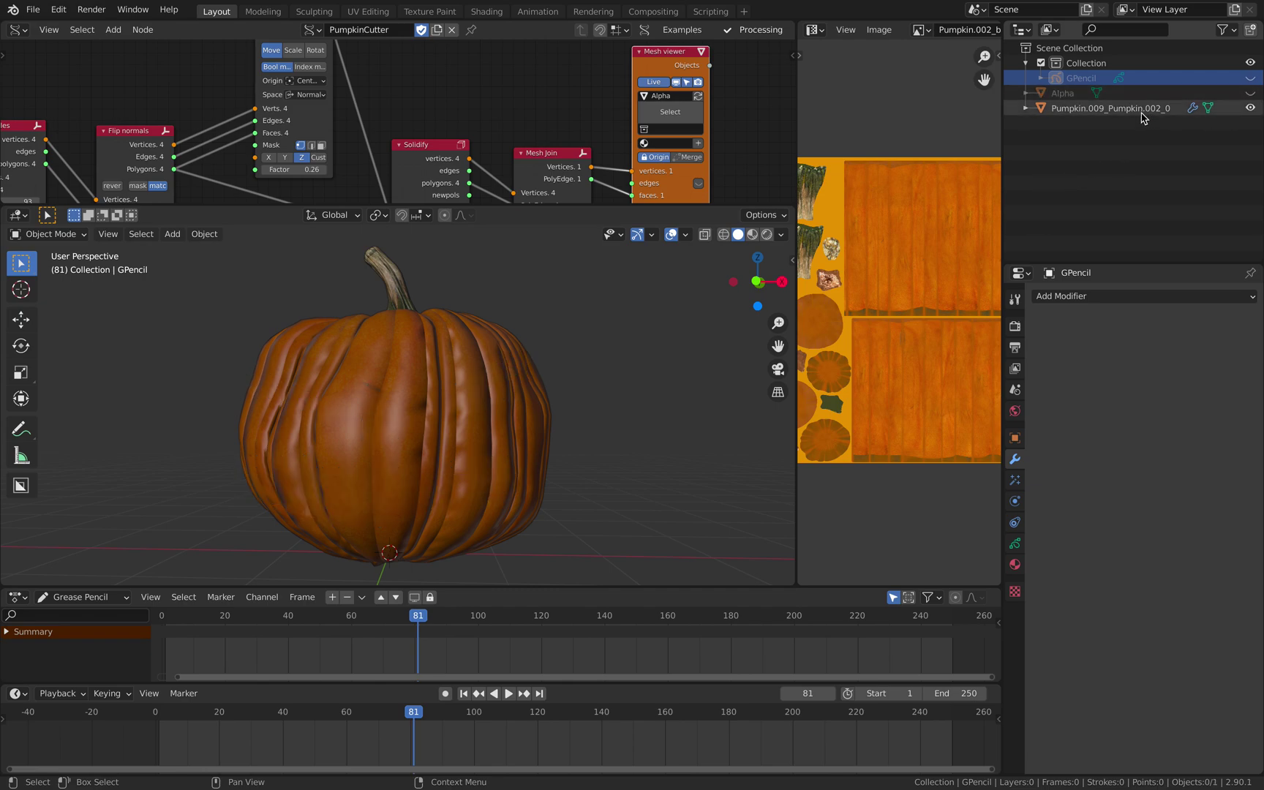
Step: Set Alpha as the cutter object of the pumpkin's Boolean modifier, then deselect the pumpkin
click(1141, 110)
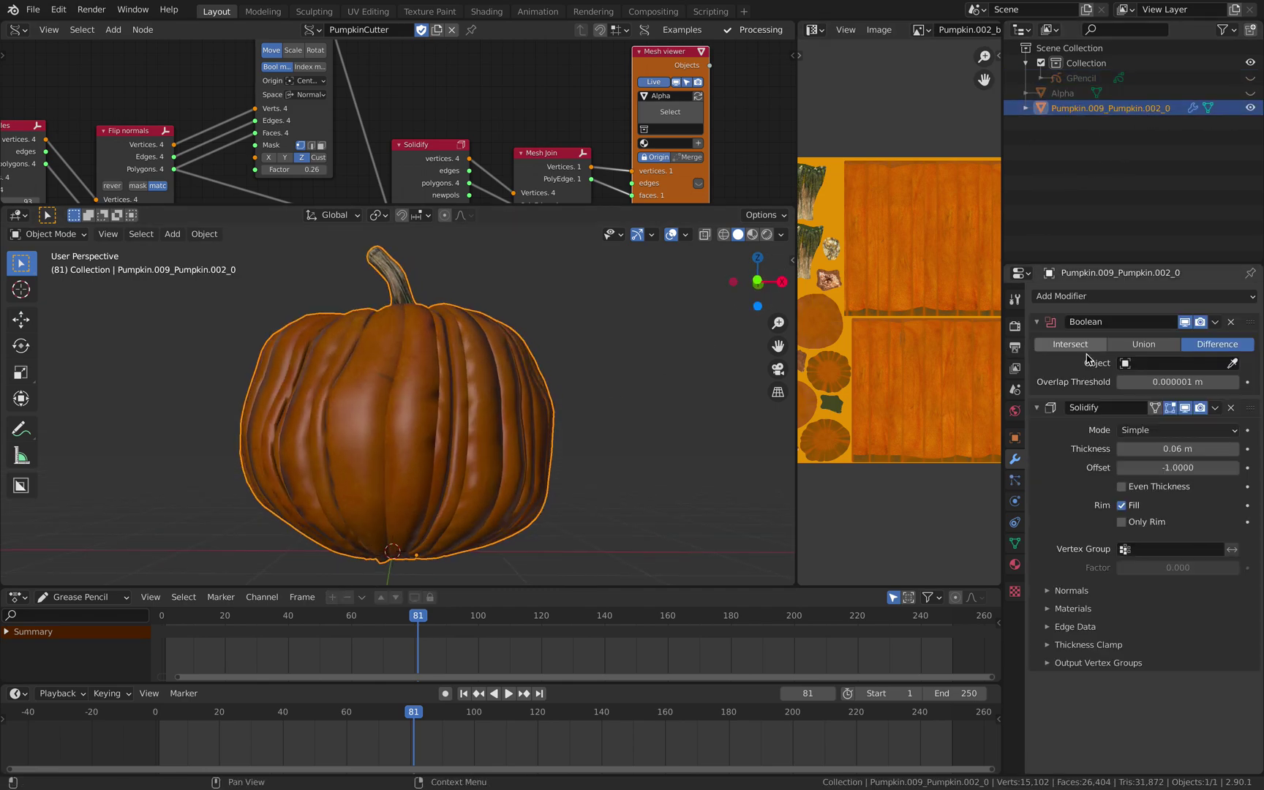
click(1146, 363)
click(1145, 386)
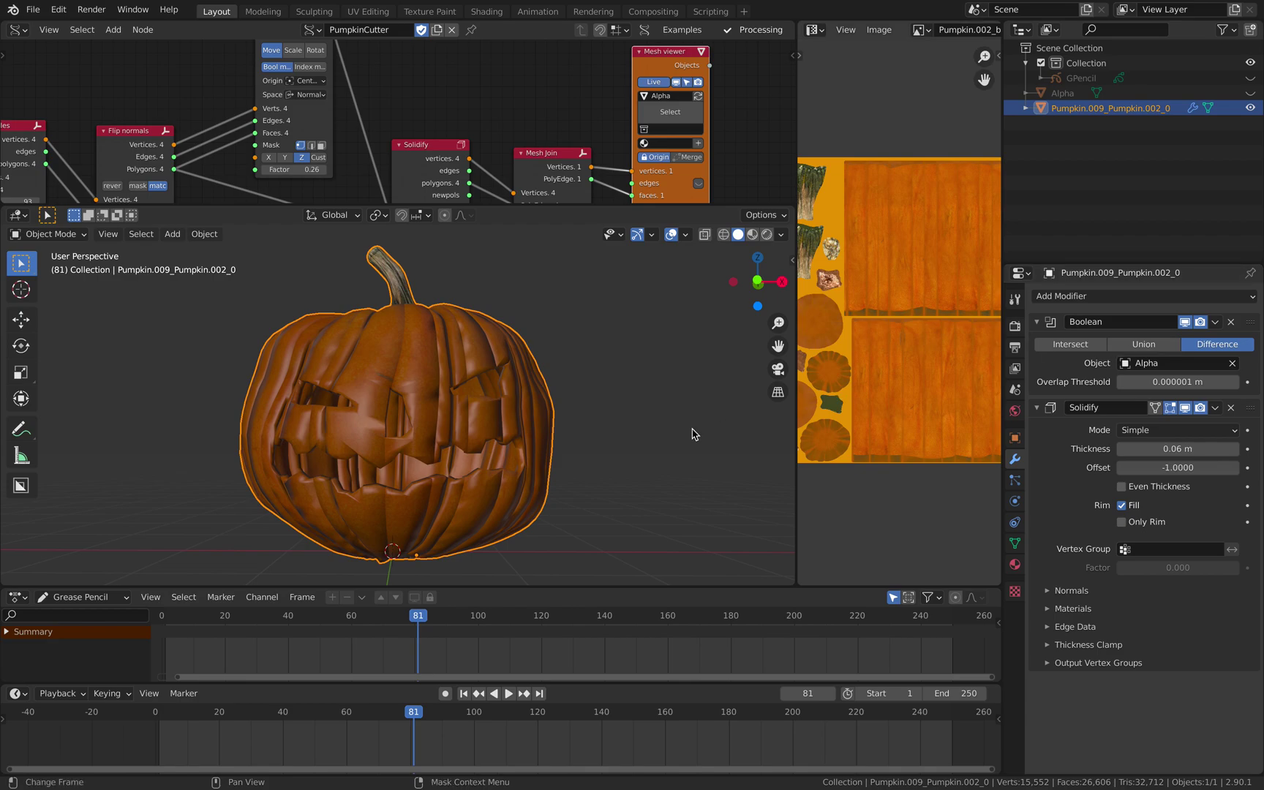
click(617, 439)
Step: Scrub the timeline back through frame 53 to frame 39 and examine the carving around the right-hand eye
drag(407, 624, 333, 620)
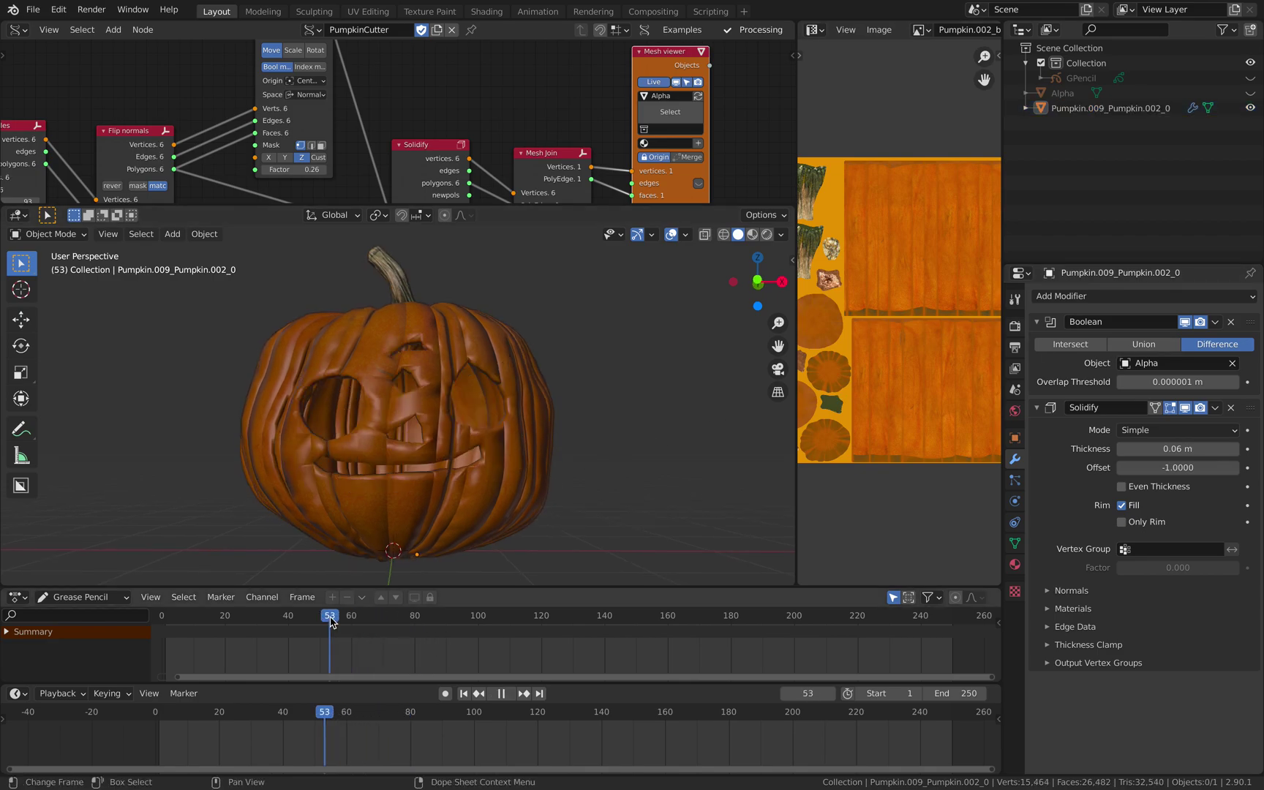
drag(337, 618, 286, 620)
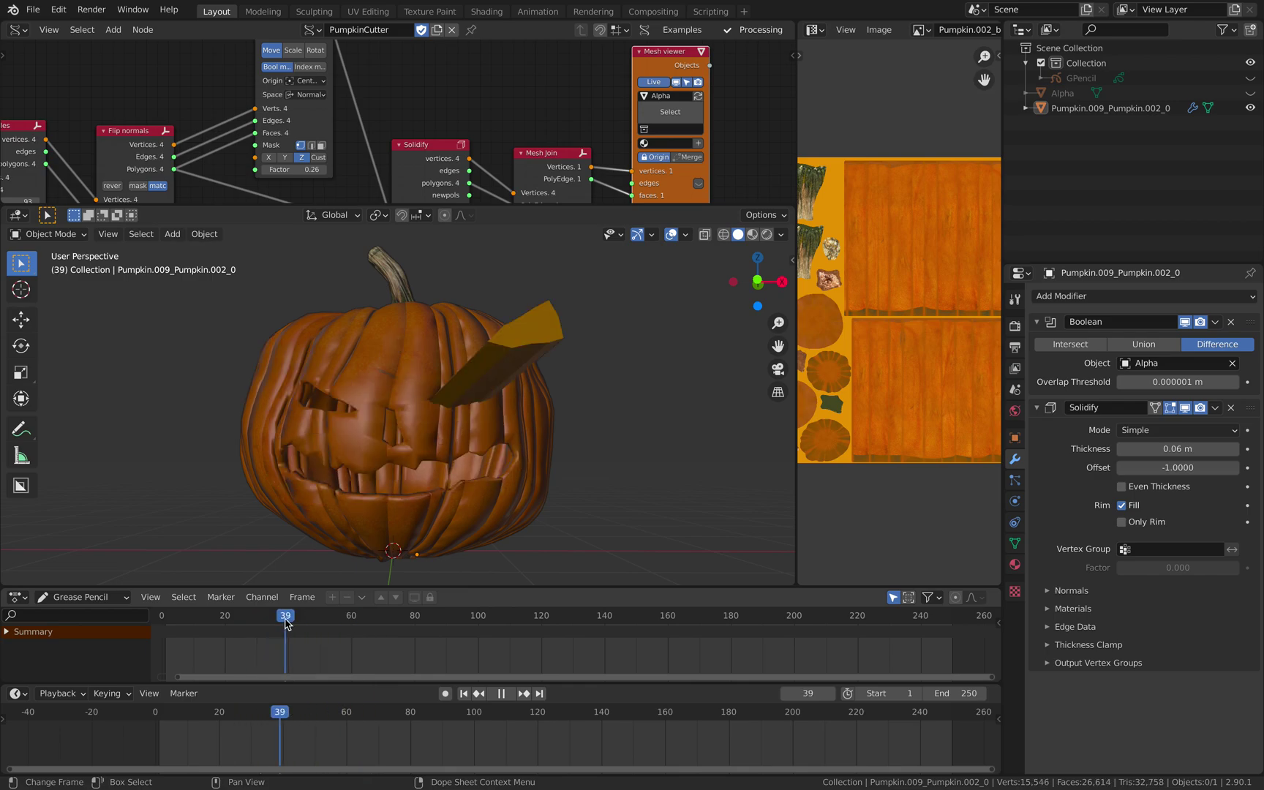
scroll(504, 417, up, 2)
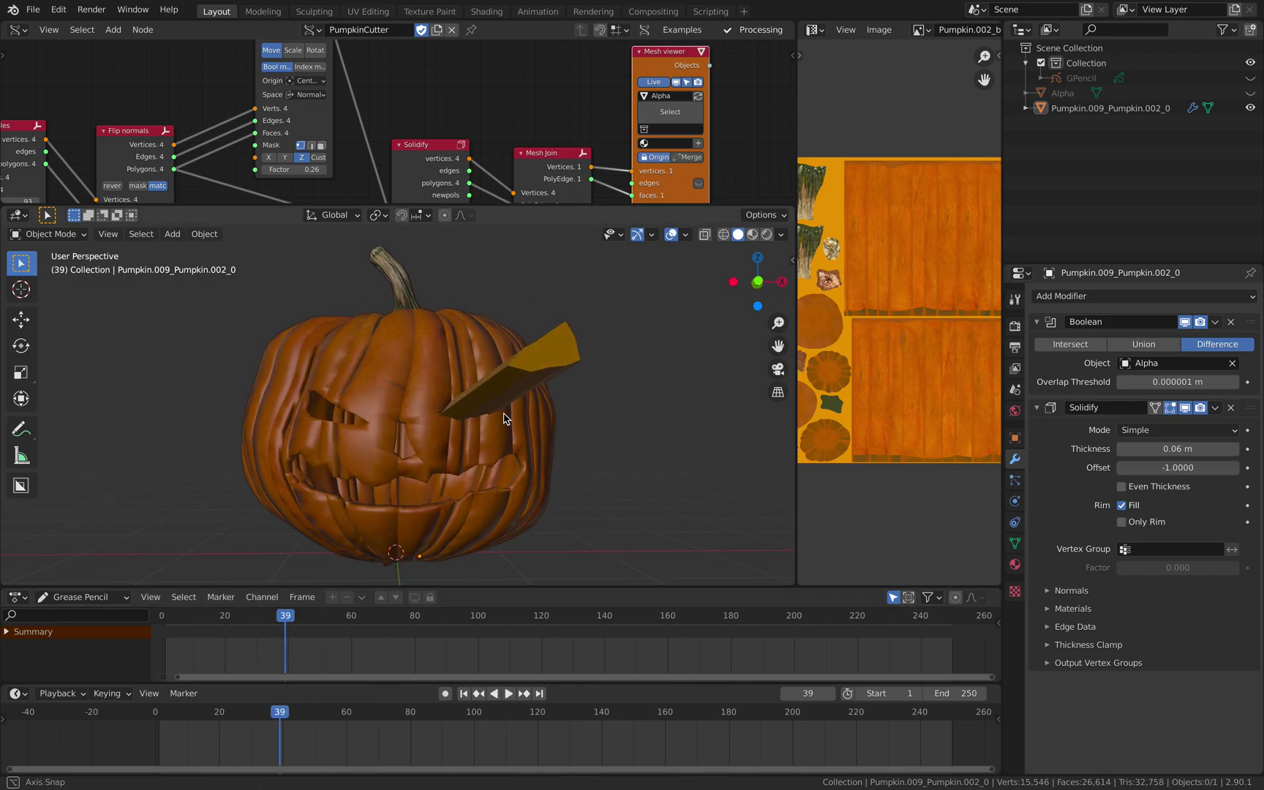
middle_drag(503, 411, 503, 405)
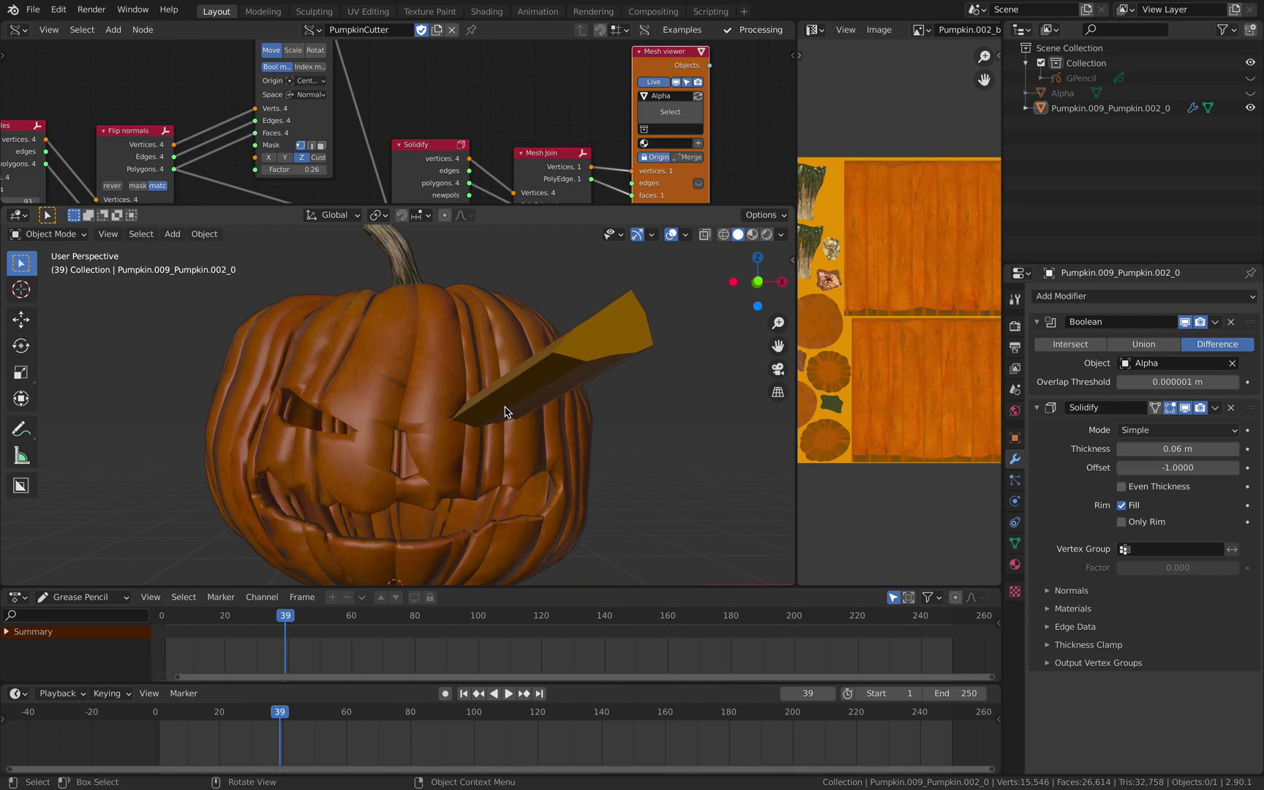
Step: Unhide and select the GPencil object, then move the timeline to frame 44
click(1249, 77)
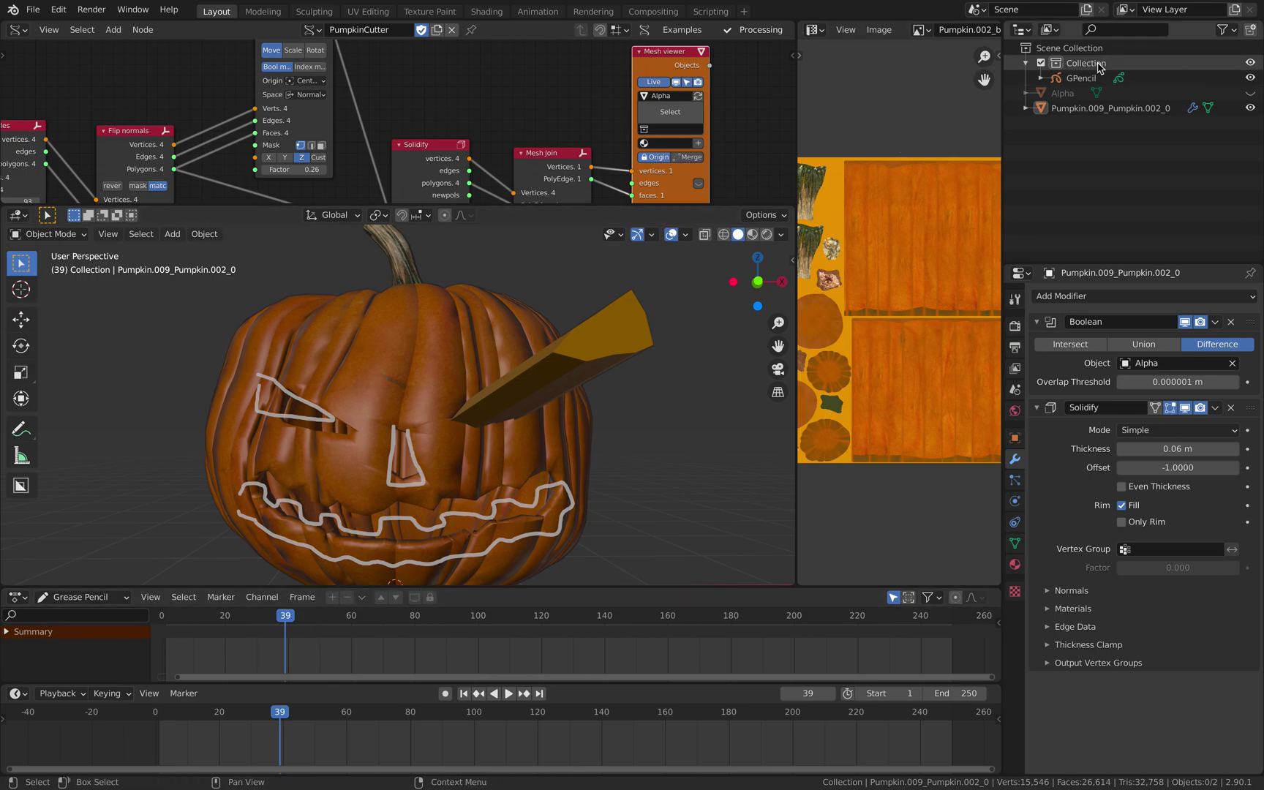
click(1081, 77)
key(space)
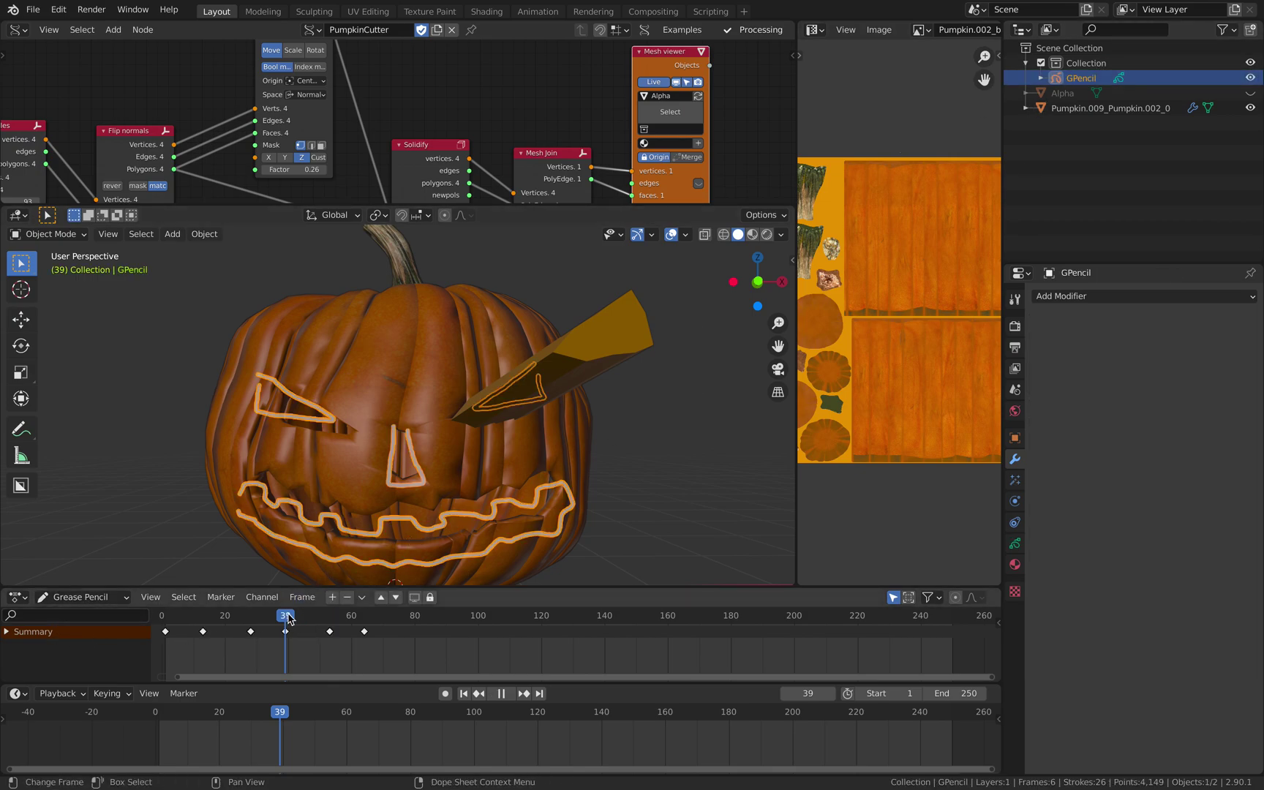
drag(297, 619, 301, 618)
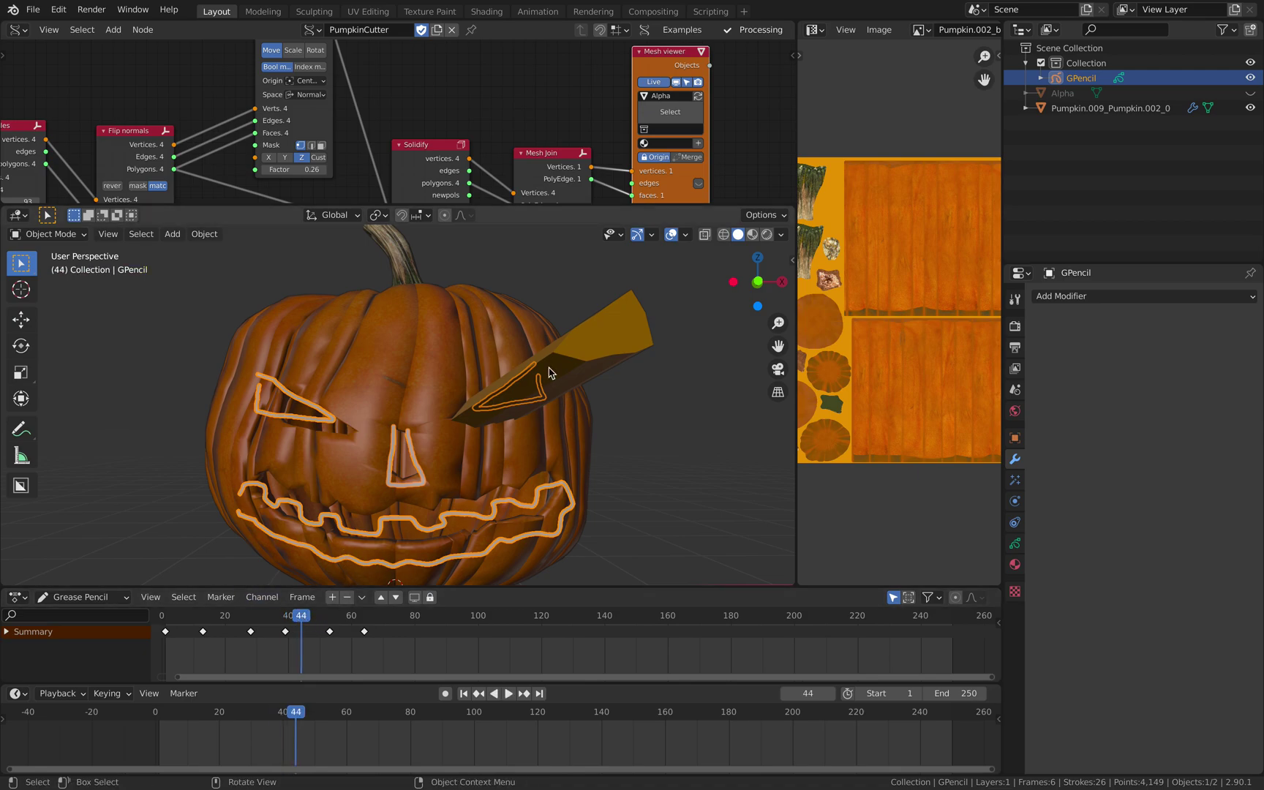
Step: Select all GPencil stroke points in Edit Mode and simplify the strokes with the Fixed method, increasing the steps
scroll(549, 372, up, 2)
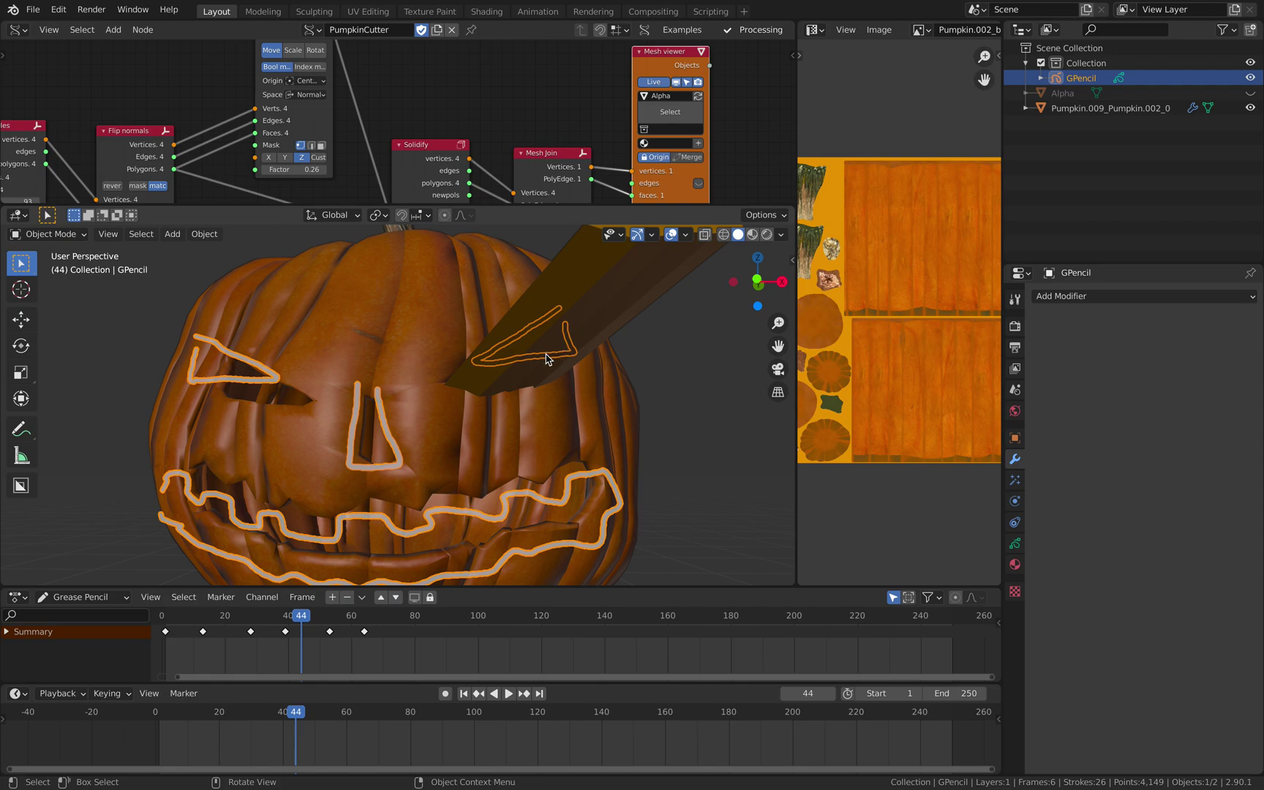
key(Tab)
click(511, 361)
key(a)
key(alt+a)
key(a)
click(470, 234)
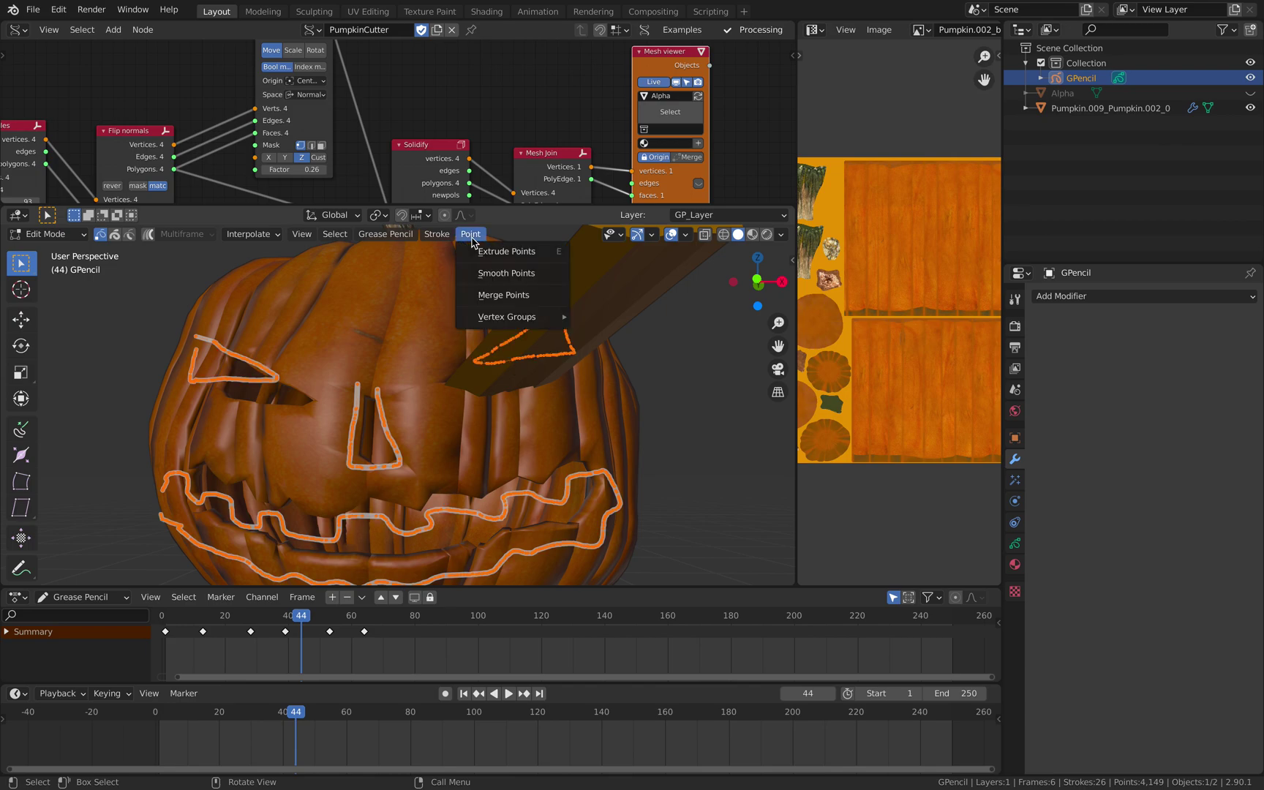
mouse_move(437, 244)
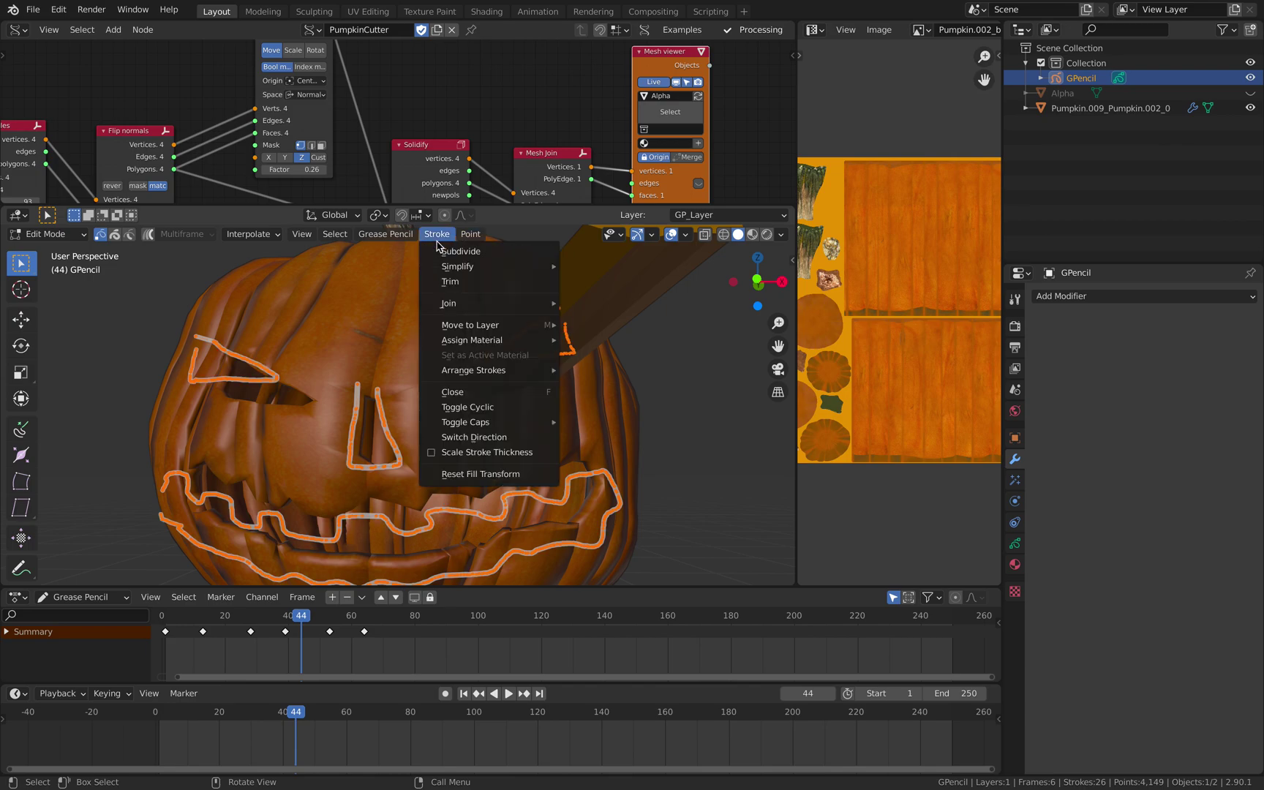
mouse_move(442, 269)
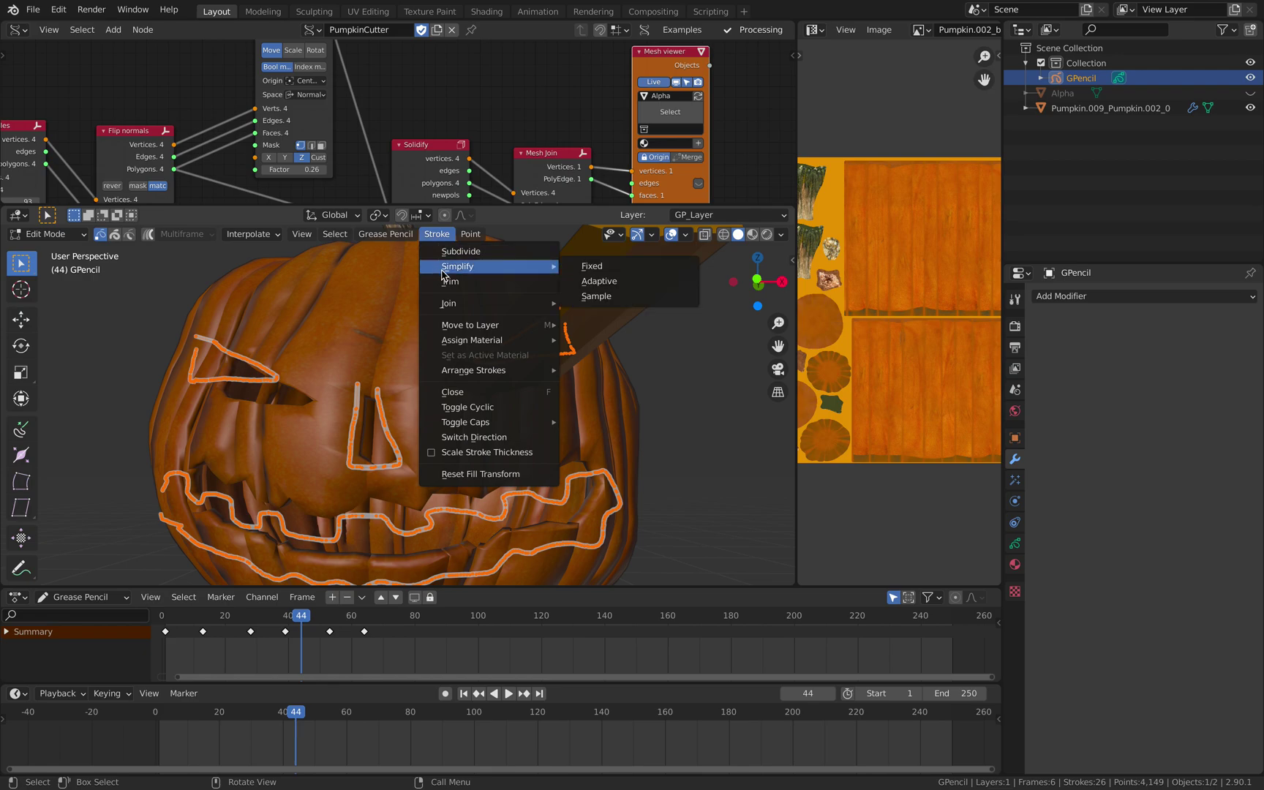
click(589, 267)
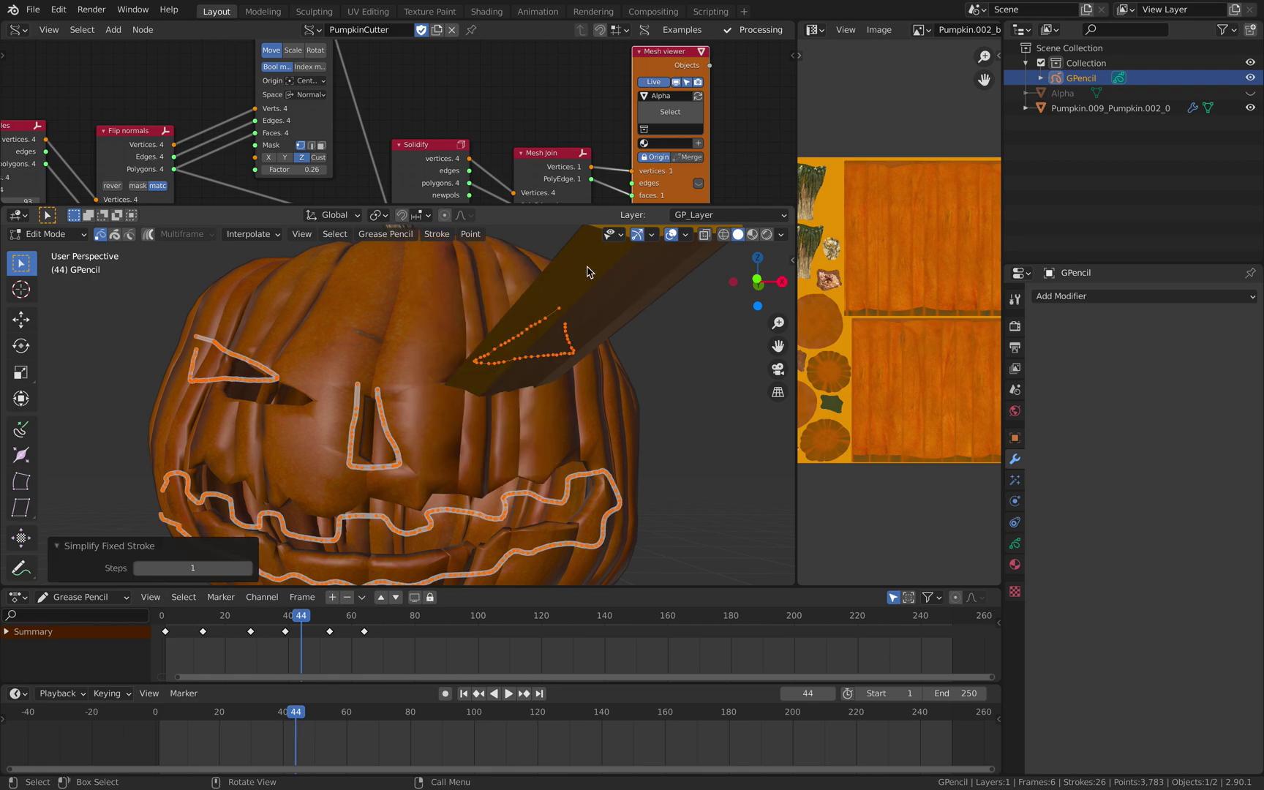
click(247, 570)
Step: Select the right-hand eye stroke at frame 44 and rotate it slightly, including a view-axis rotation of -5.89°
click(564, 329)
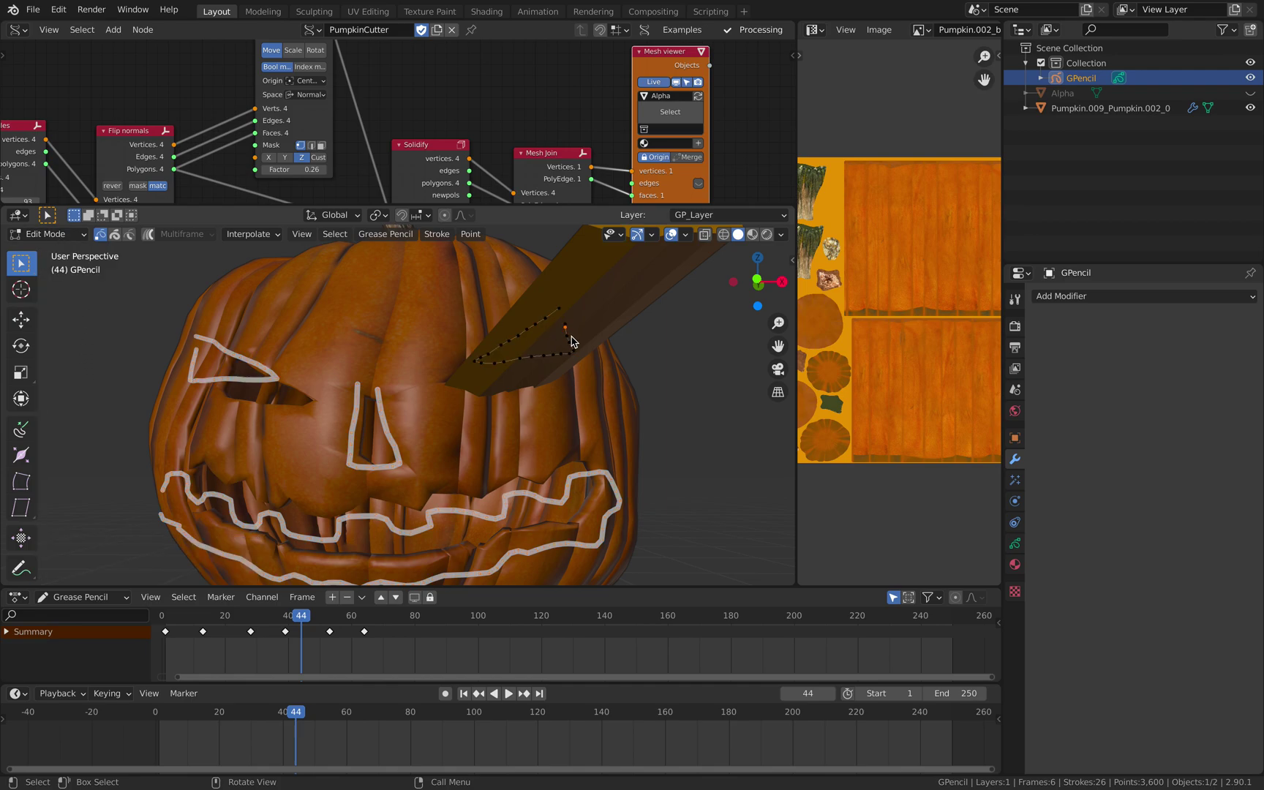
key(r)
key(r)
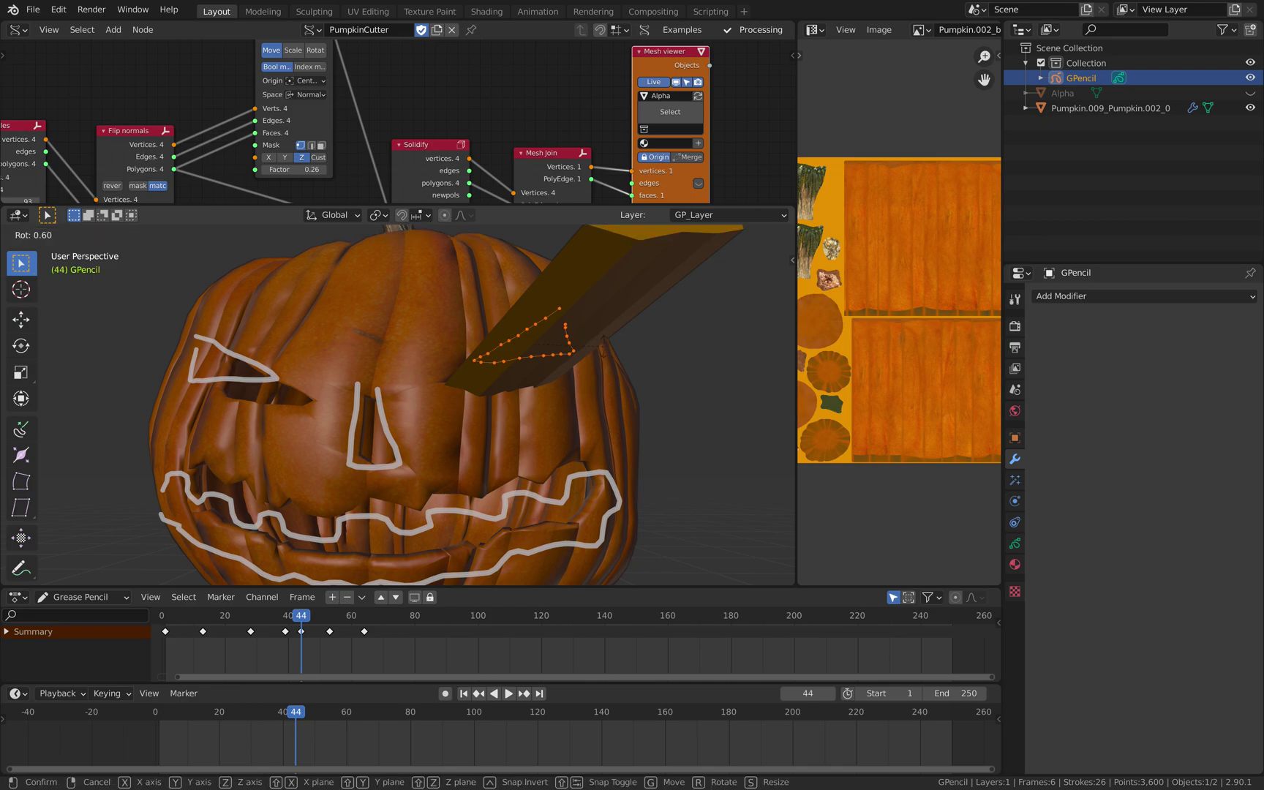
click(574, 348)
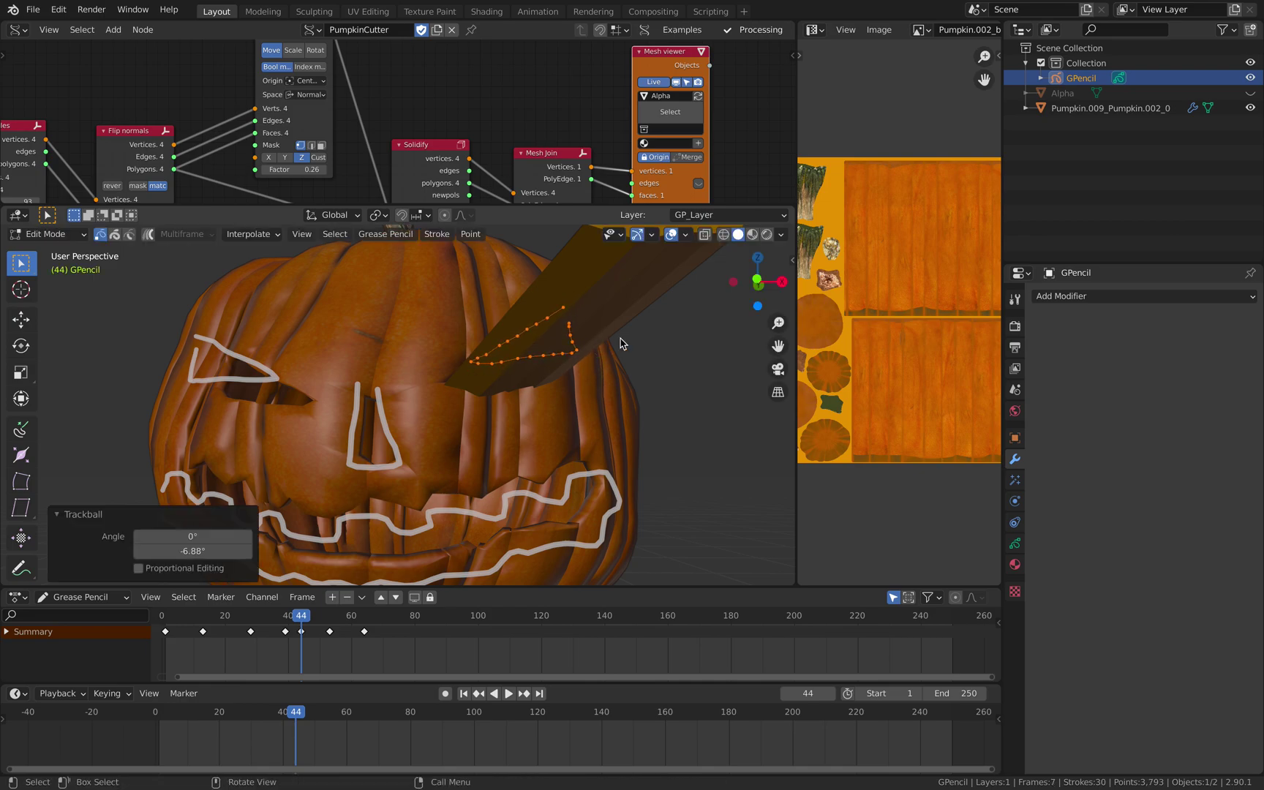
key(r)
click(640, 324)
key(r)
key(Escape)
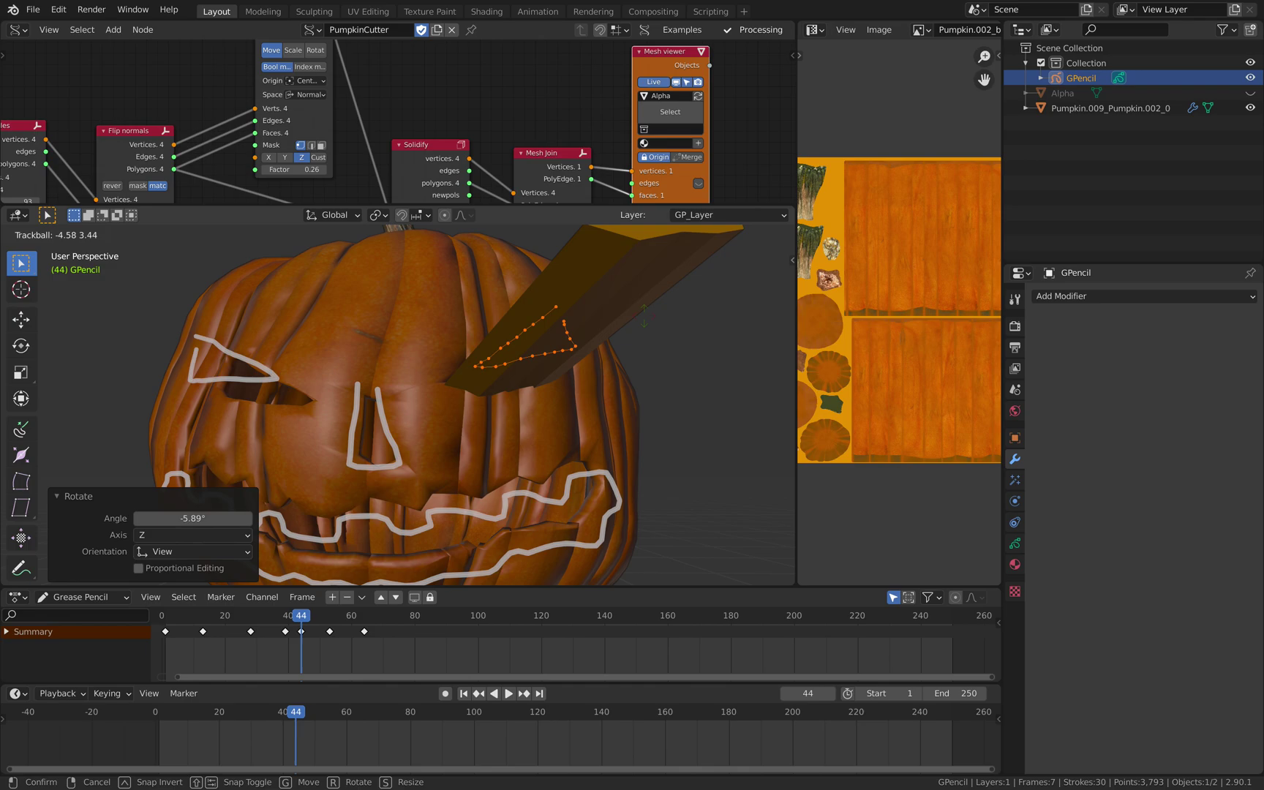
Step: Leave Edit Mode and step back and forth through the frames around 41 to 44 to check the right-hand eye cut
key(Tab)
key(Left)
key(Left)
key(Left)
key(Right)
key(Right)
key(Right)
key(Left)
key(Left)
key(Left)
key(Left)
key(Left)
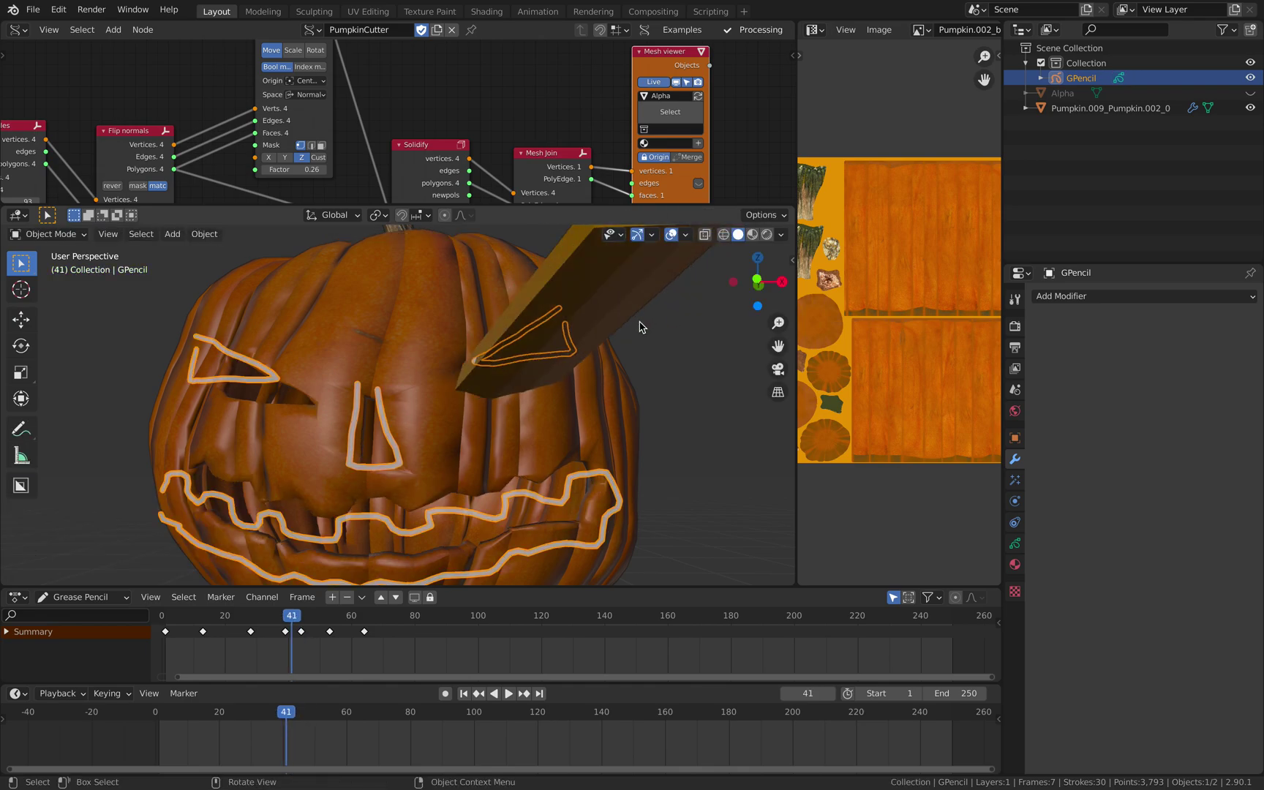
Step: Switch the direction of the right-hand eye stroke at frame 44 and return to Object Mode
drag(313, 623, 301, 621)
key(Tab)
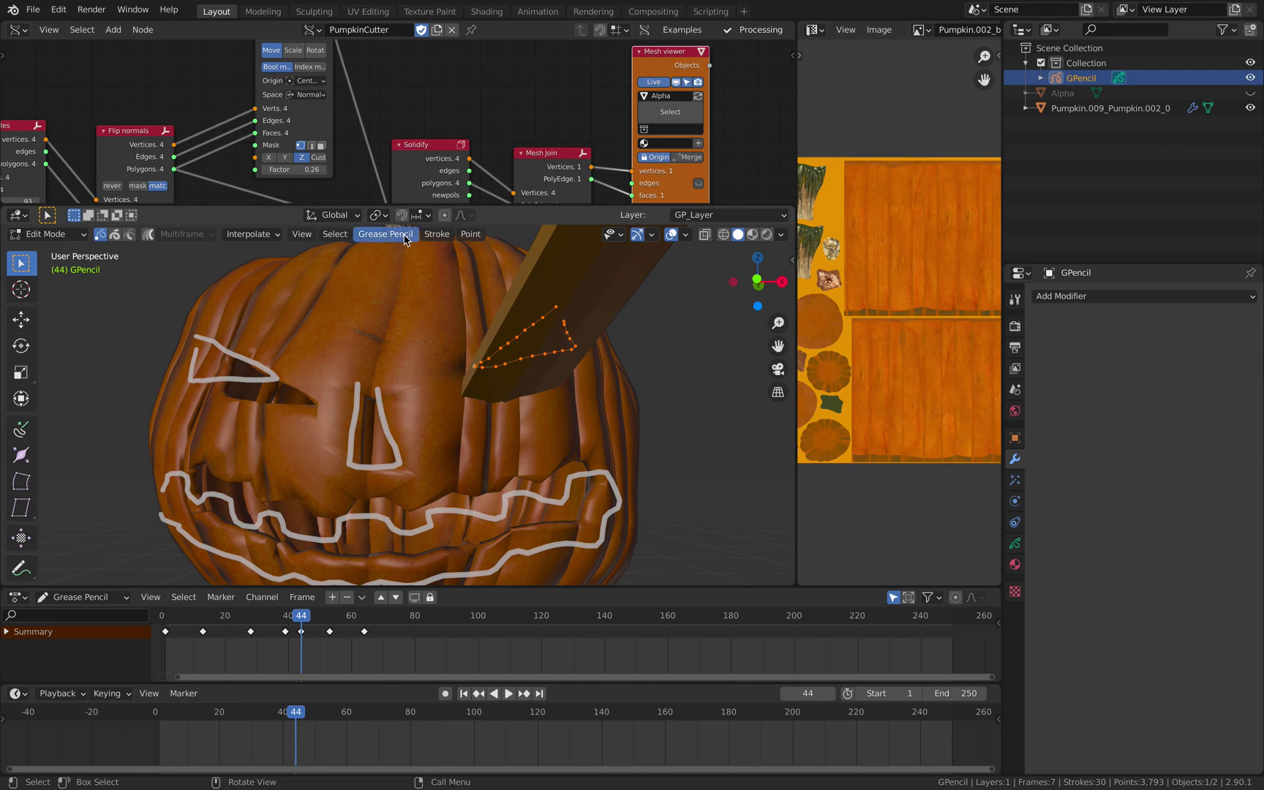
click(438, 235)
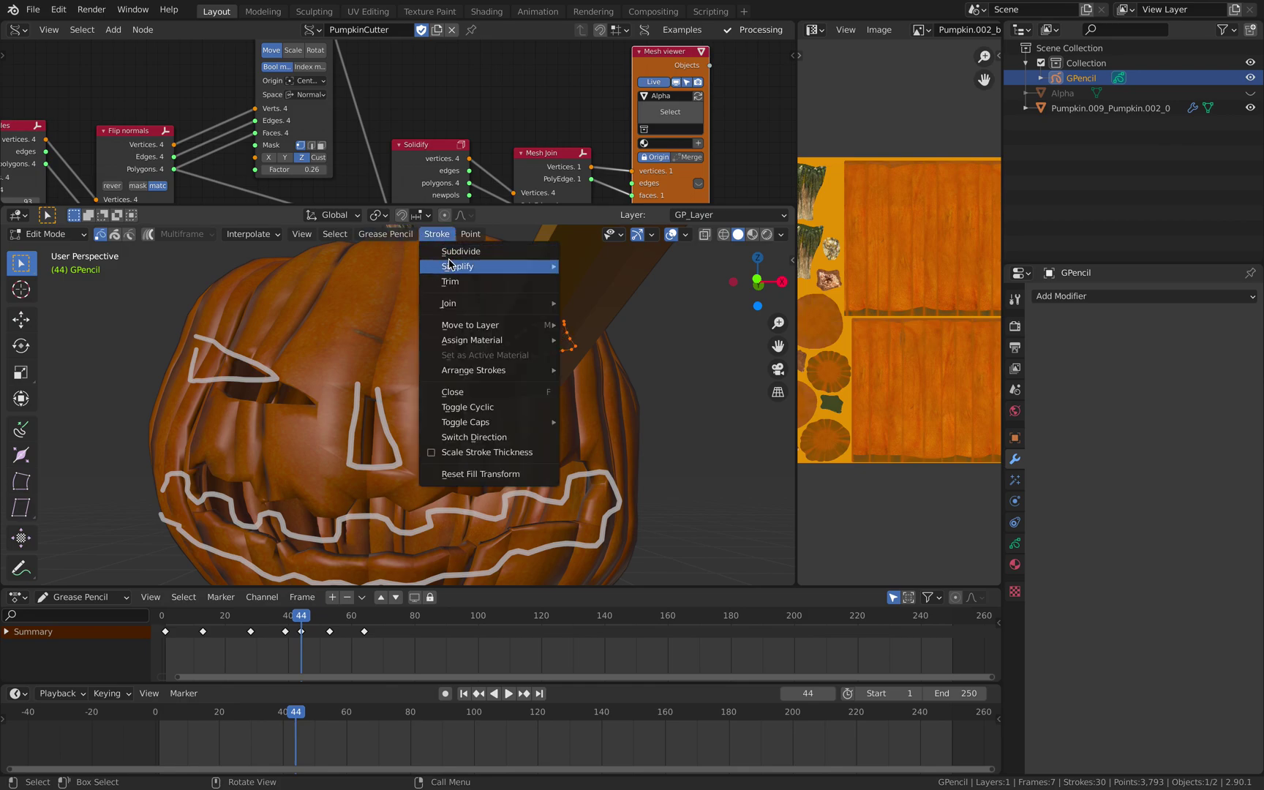
mouse_move(451, 267)
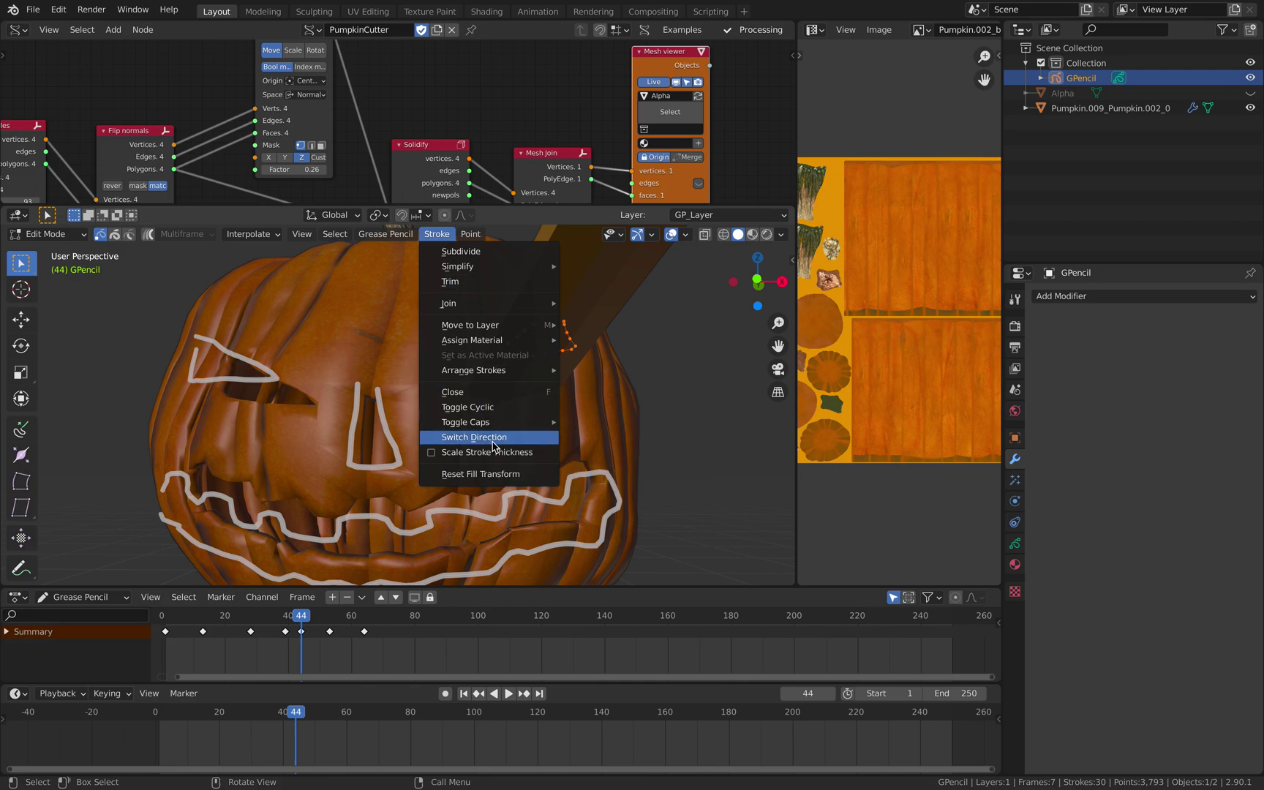
click(494, 439)
click(70, 234)
click(54, 251)
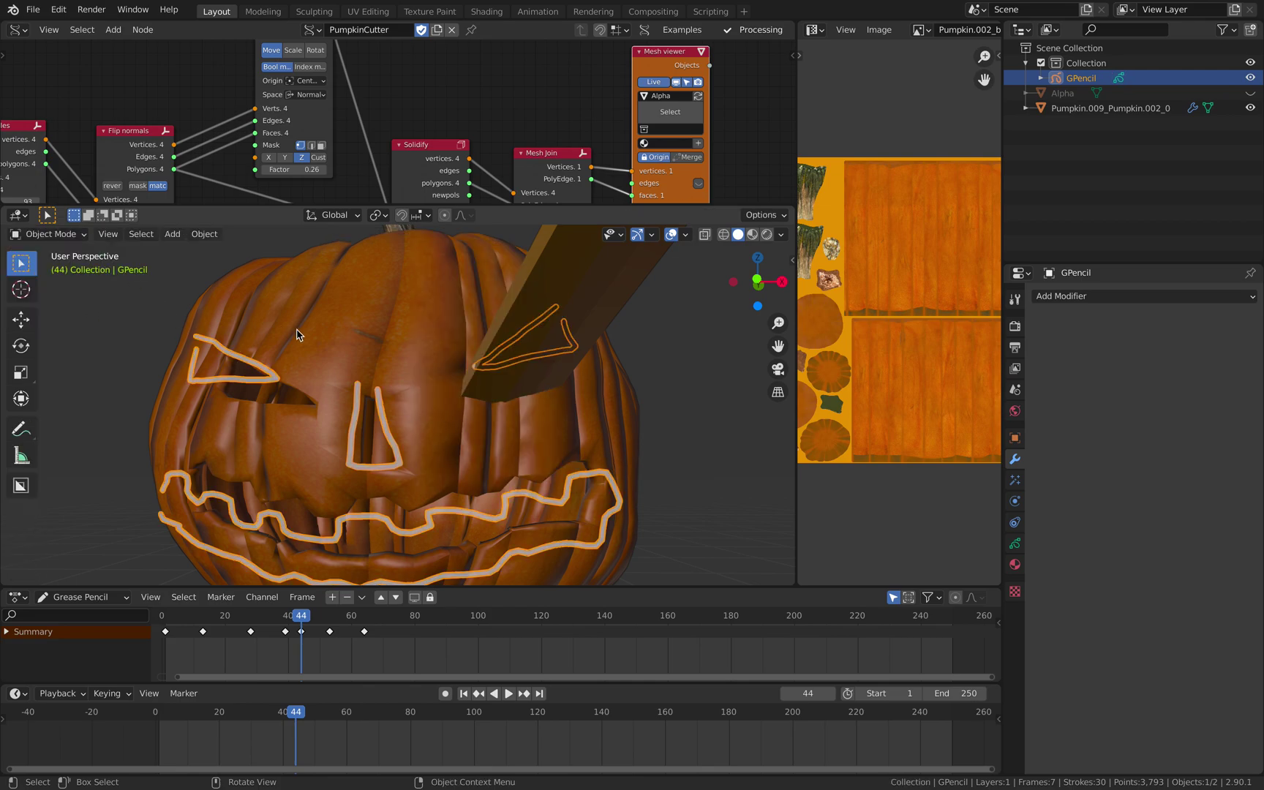
Step: Step through the frames from before 44 up to 50 to examine how the right-hand eye is cut
key(Left)
key(Left)
key(Left)
key(Left)
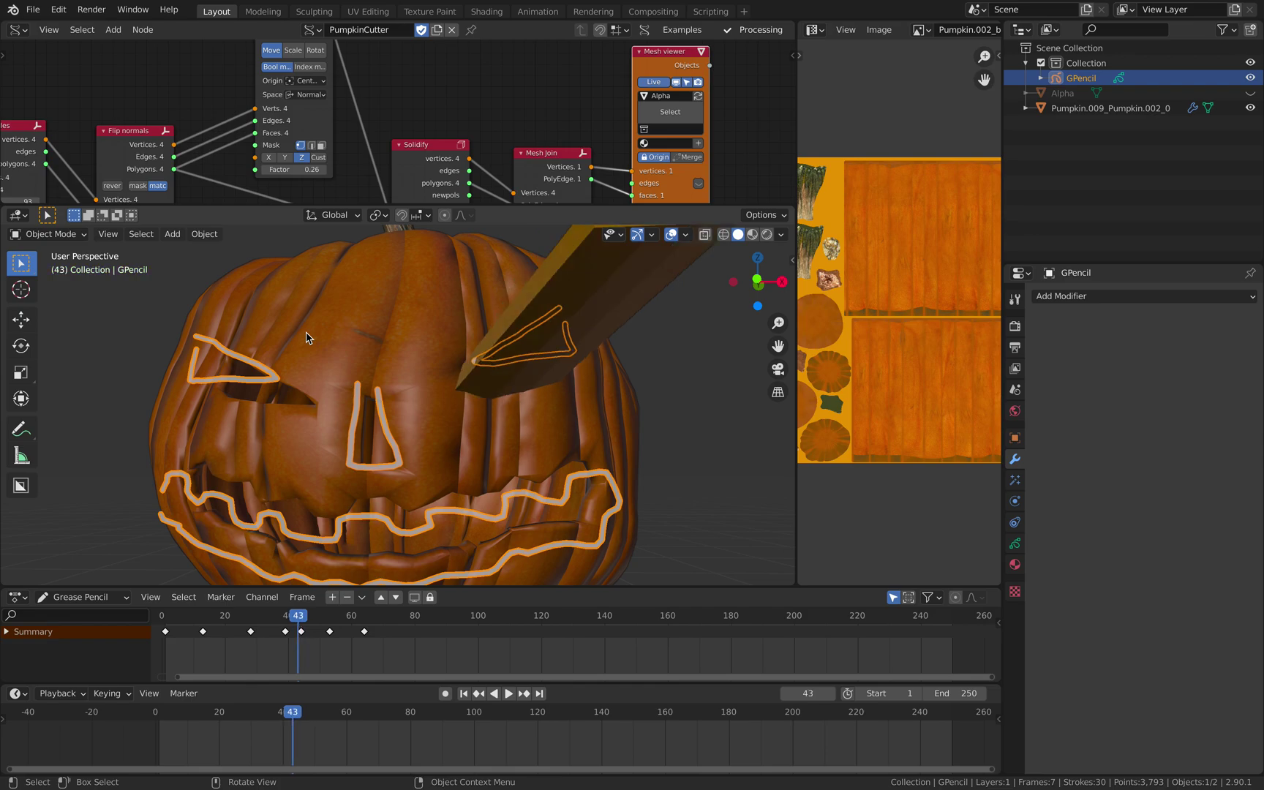
key(Right)
key(Right)
key(Right)
key(Right)
key(Right)
key(Right)
key(Right)
key(Right)
key(Right)
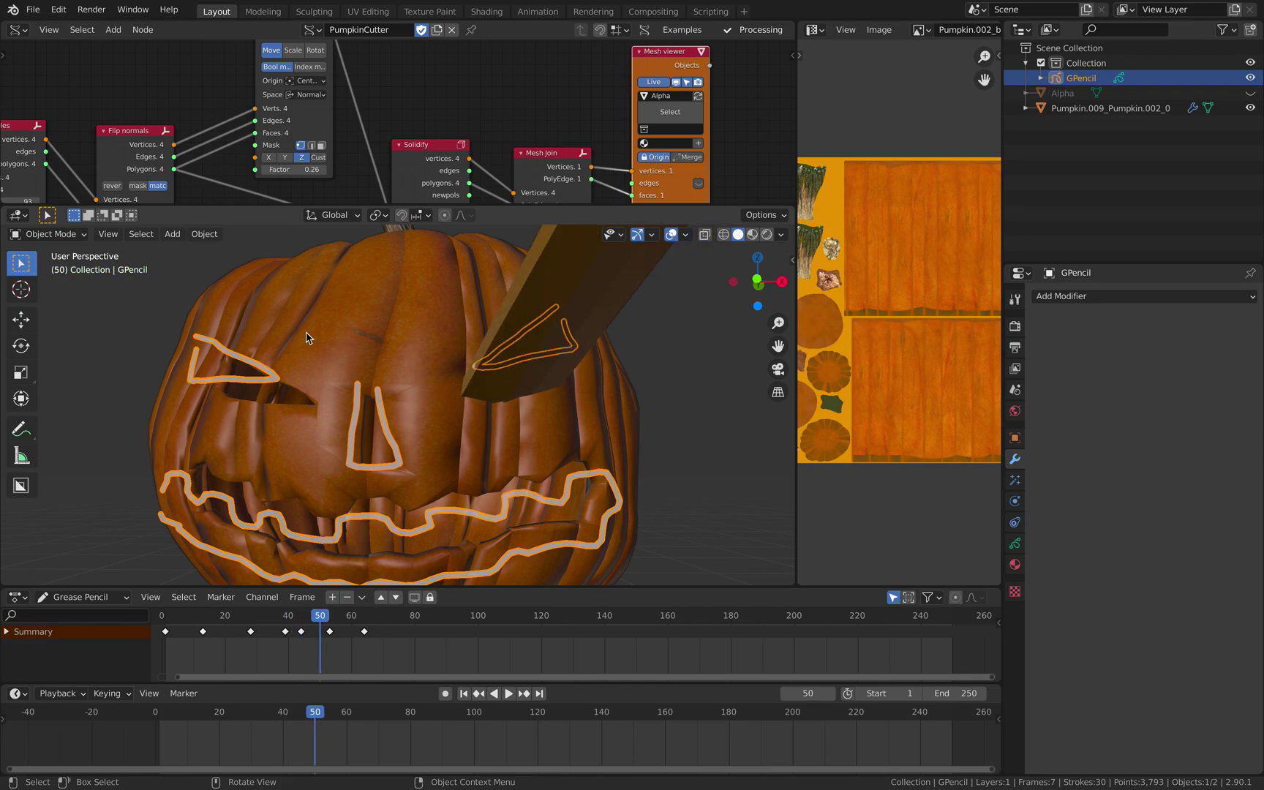
Step: Rotate the right-hand eye stroke with trackball rotation at frame 48, then recheck the cut in Object Mode
key(Left)
key(Tab)
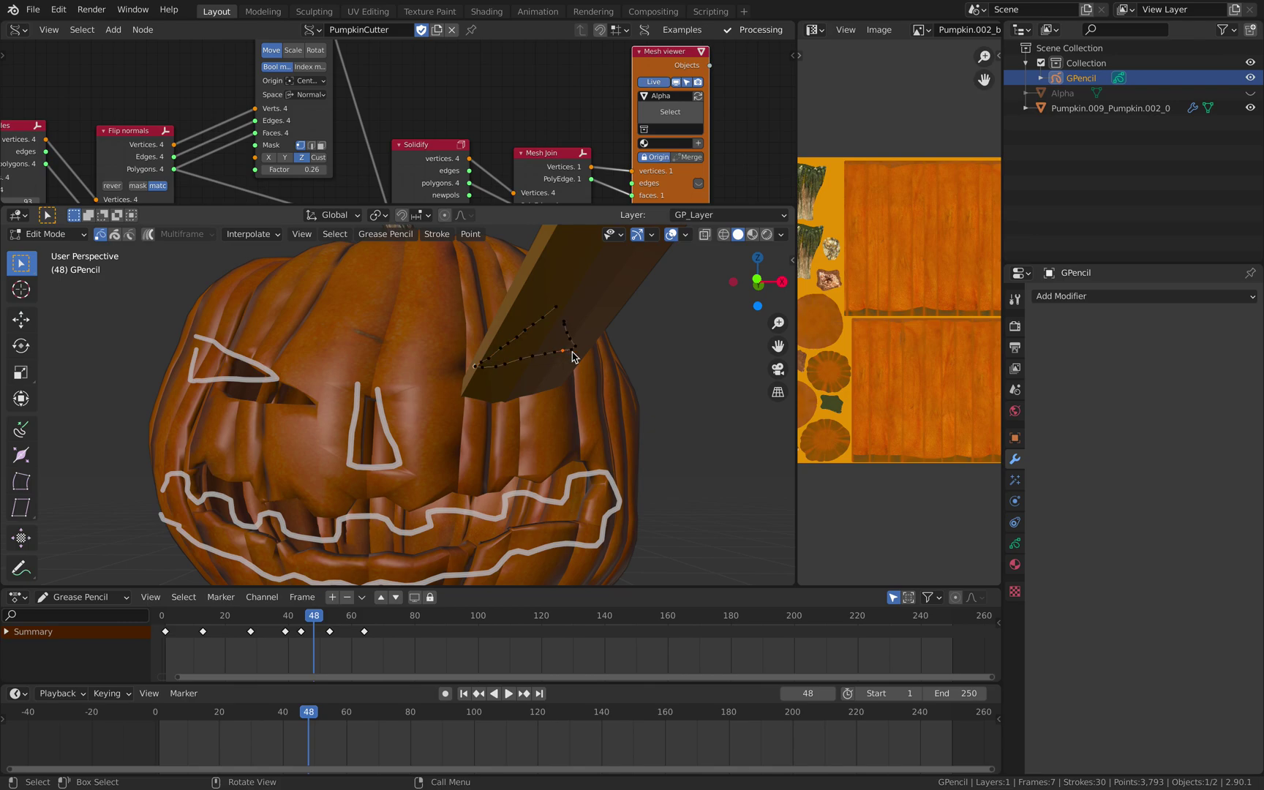
key(r)
key(r)
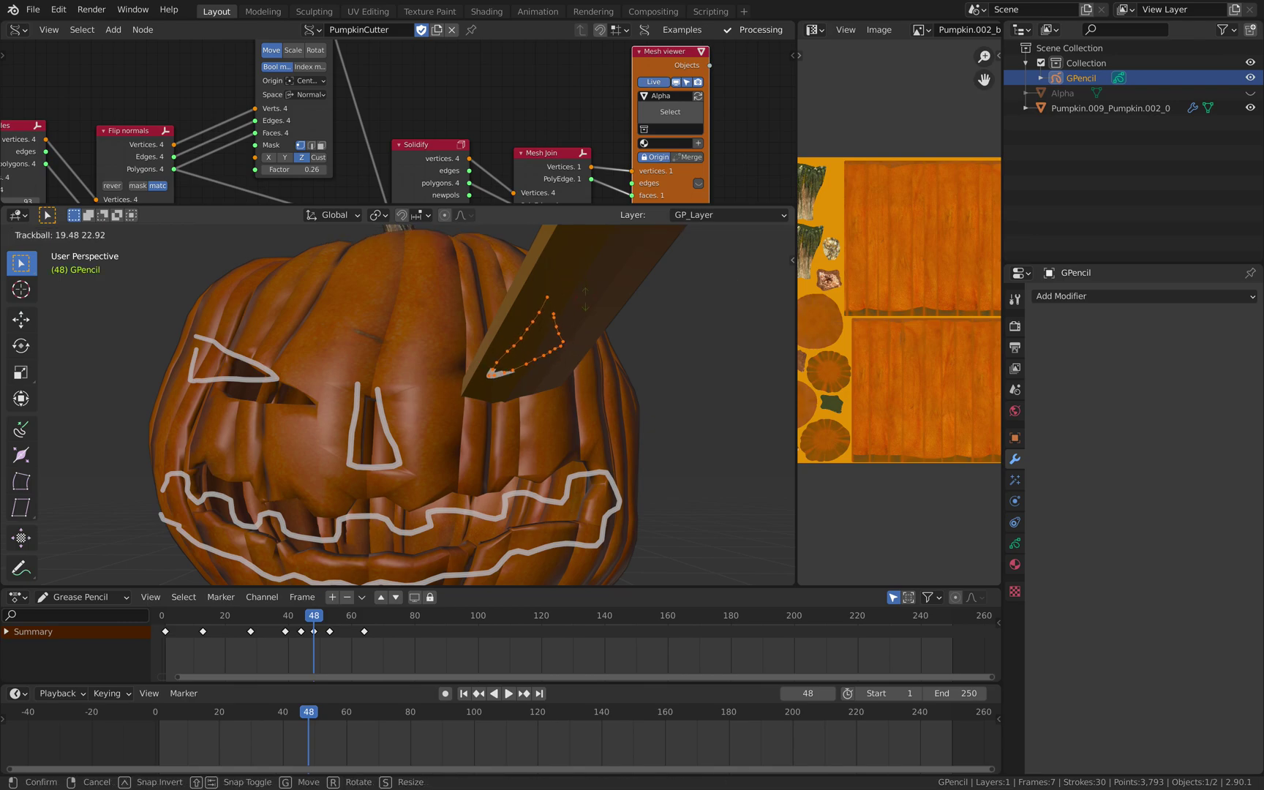
click(588, 348)
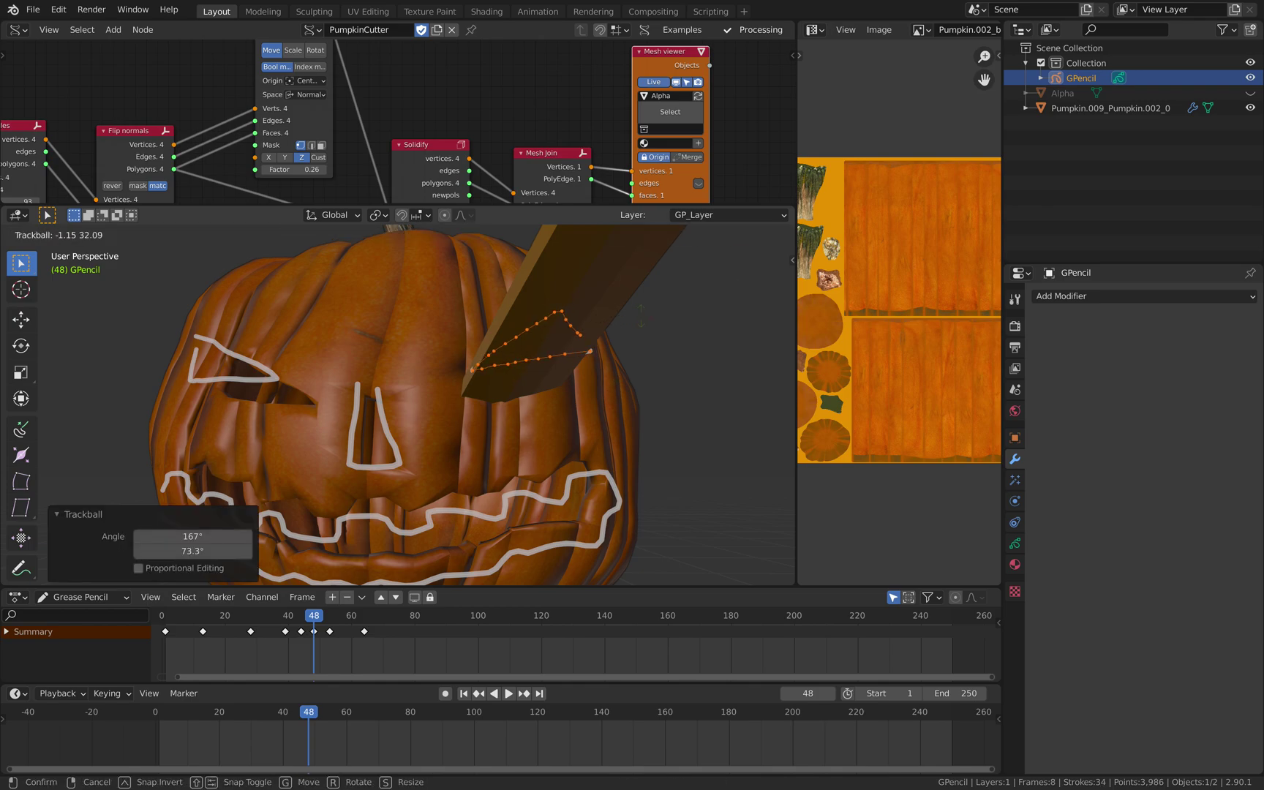
key(Tab)
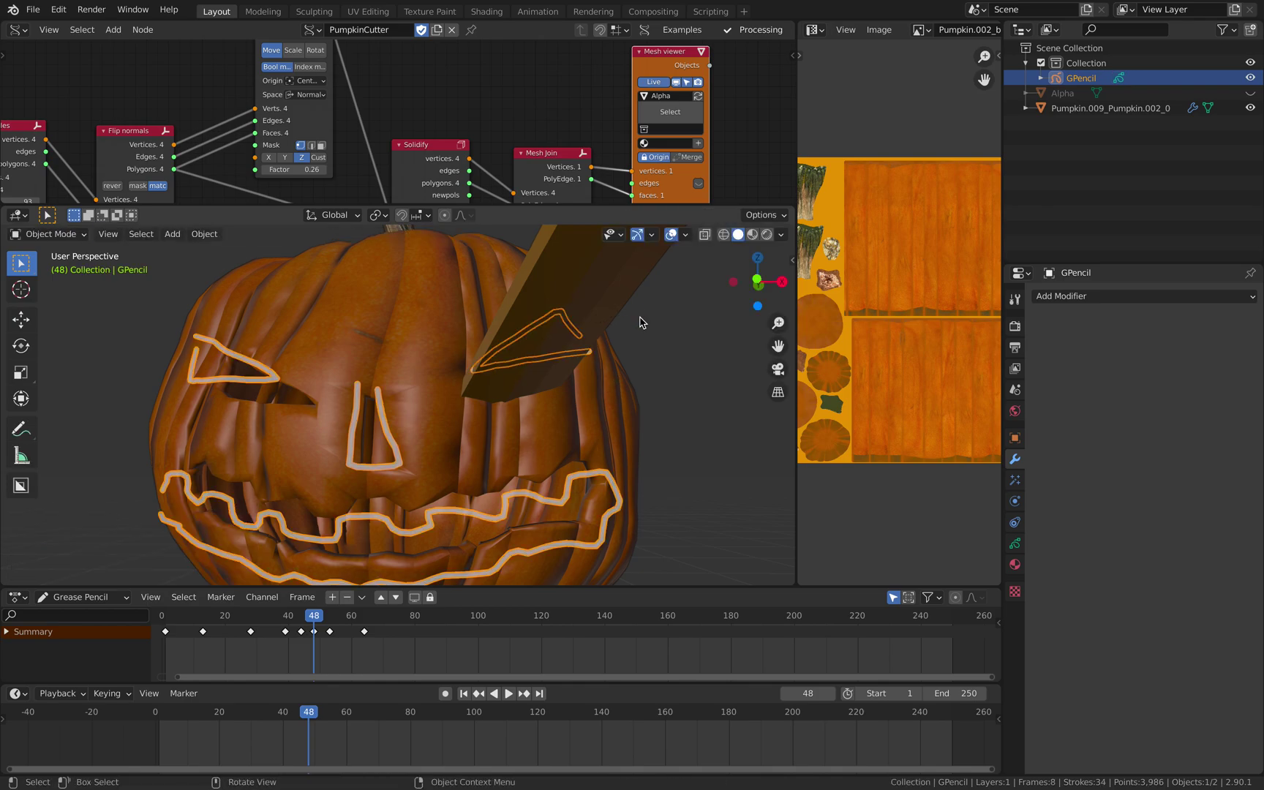
key(Right)
key(Left)
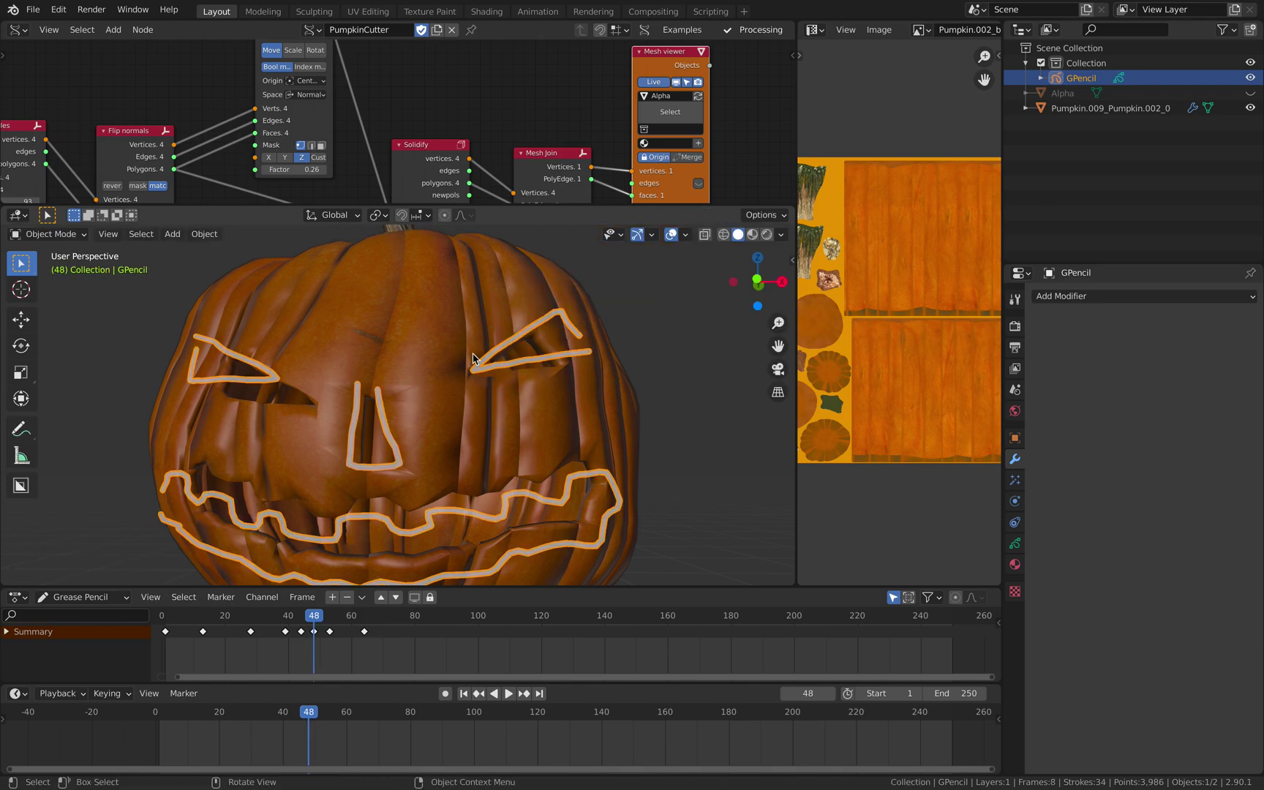
Step: Rotate the right-hand eye stroke at frame 9 with trackball rotation
drag(215, 618, 193, 620)
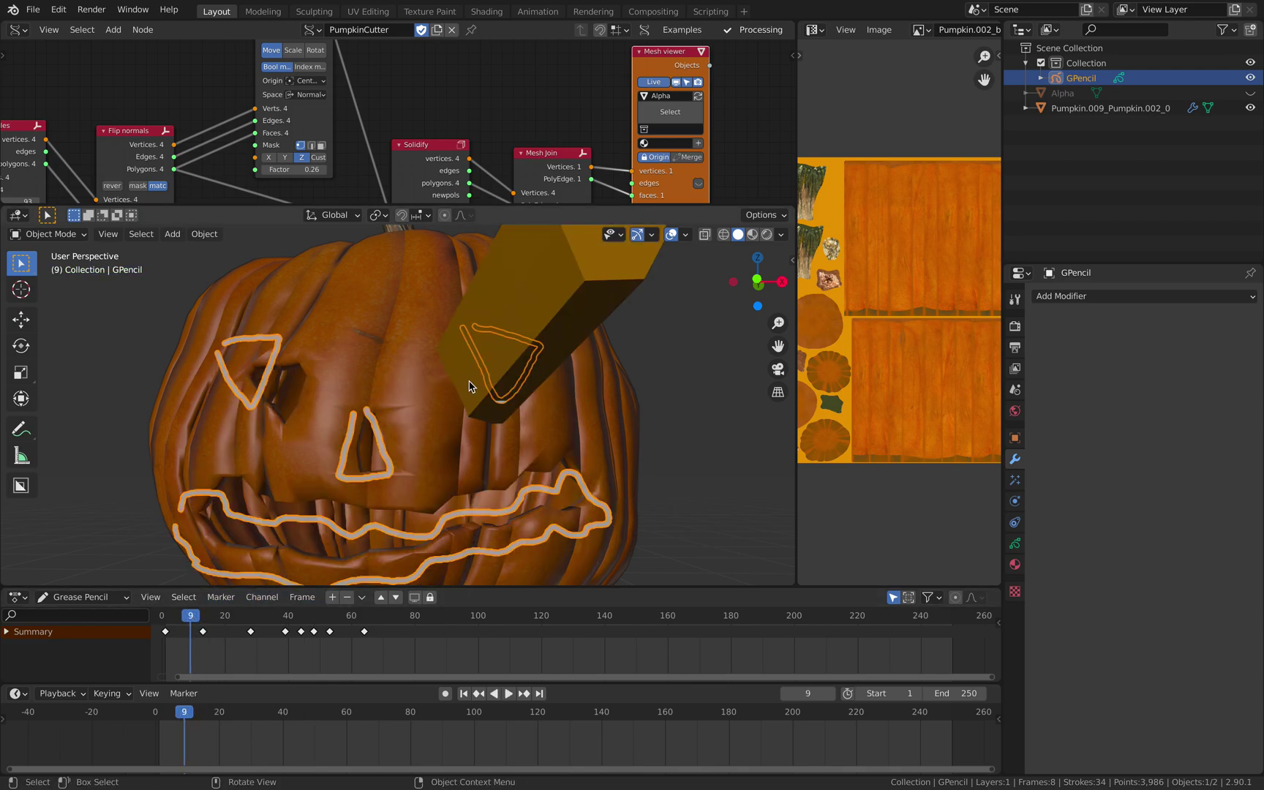
key(Tab)
key(l)
key(r)
key(r)
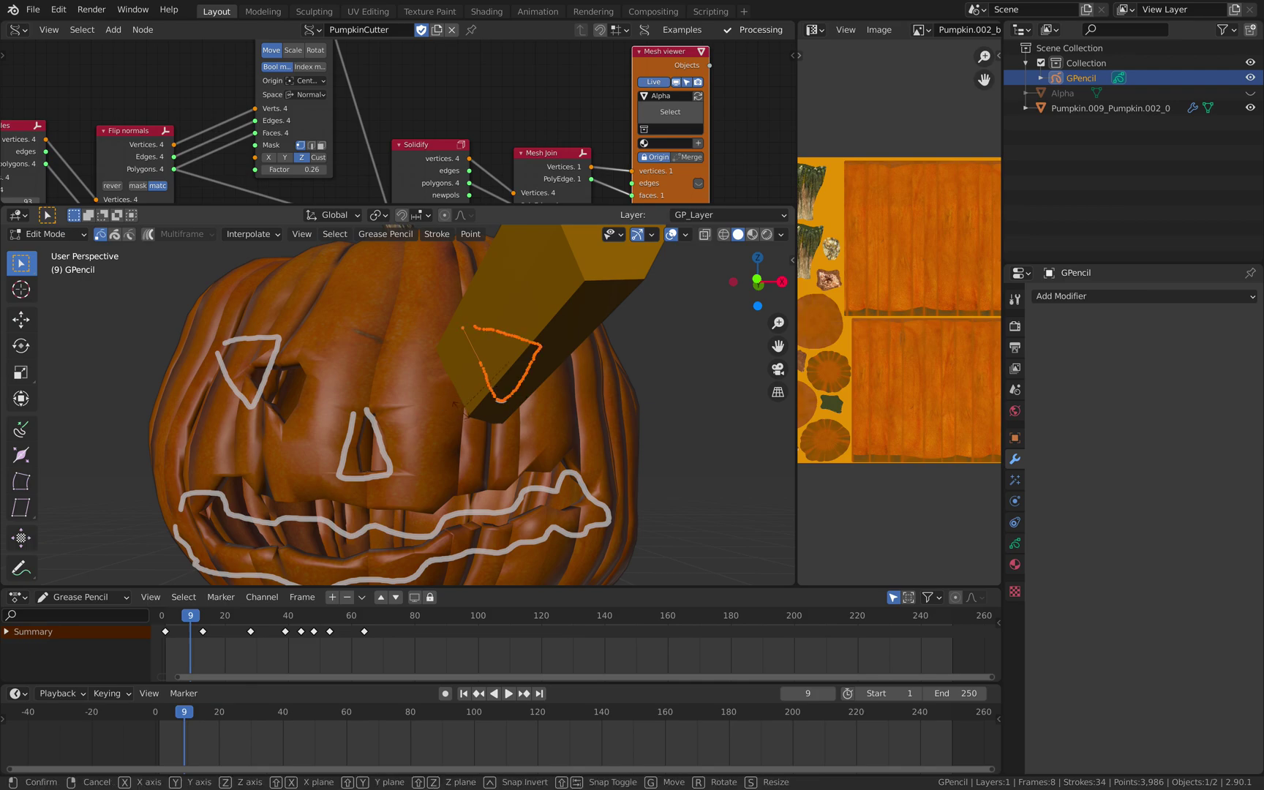
click(553, 333)
key(r)
key(r)
click(516, 357)
Step: Simplify all strokes at frame 9 with the Sample method at length 0.100 and return to Object Mode
key(a)
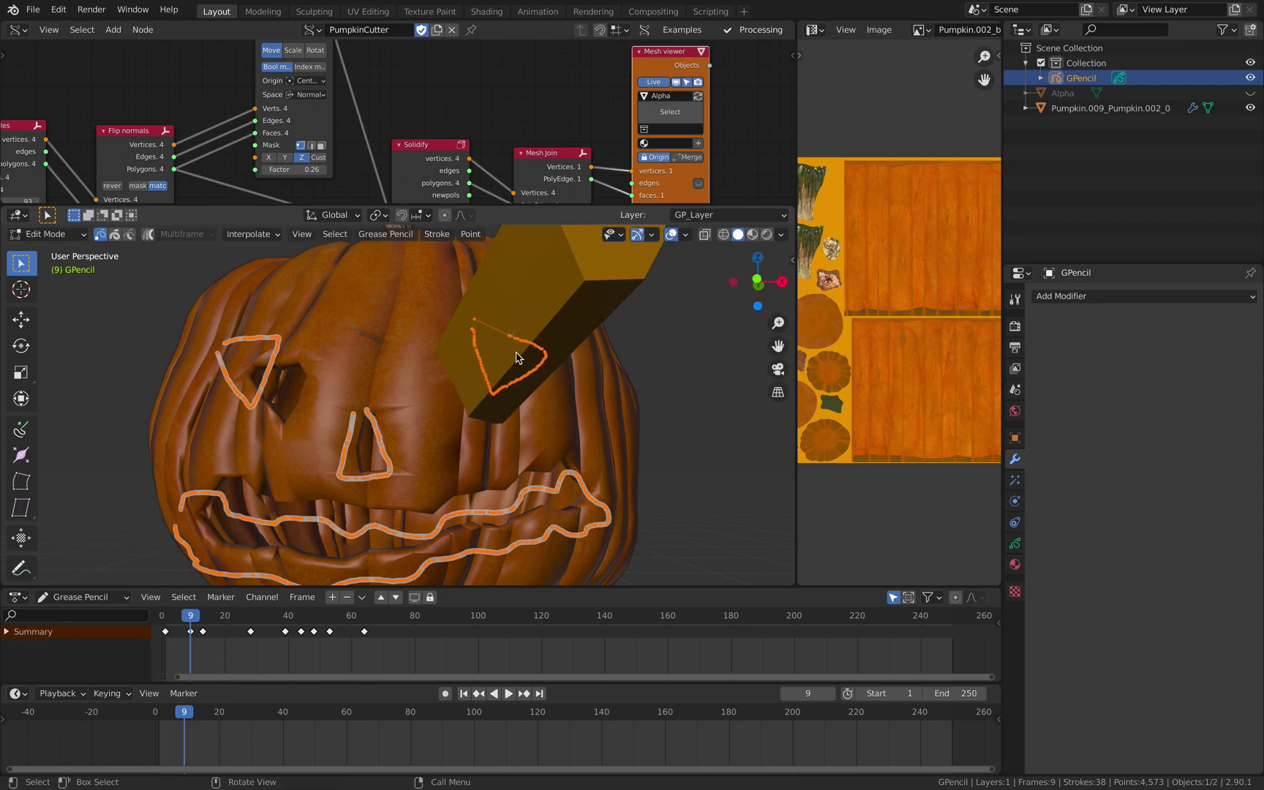
click(438, 235)
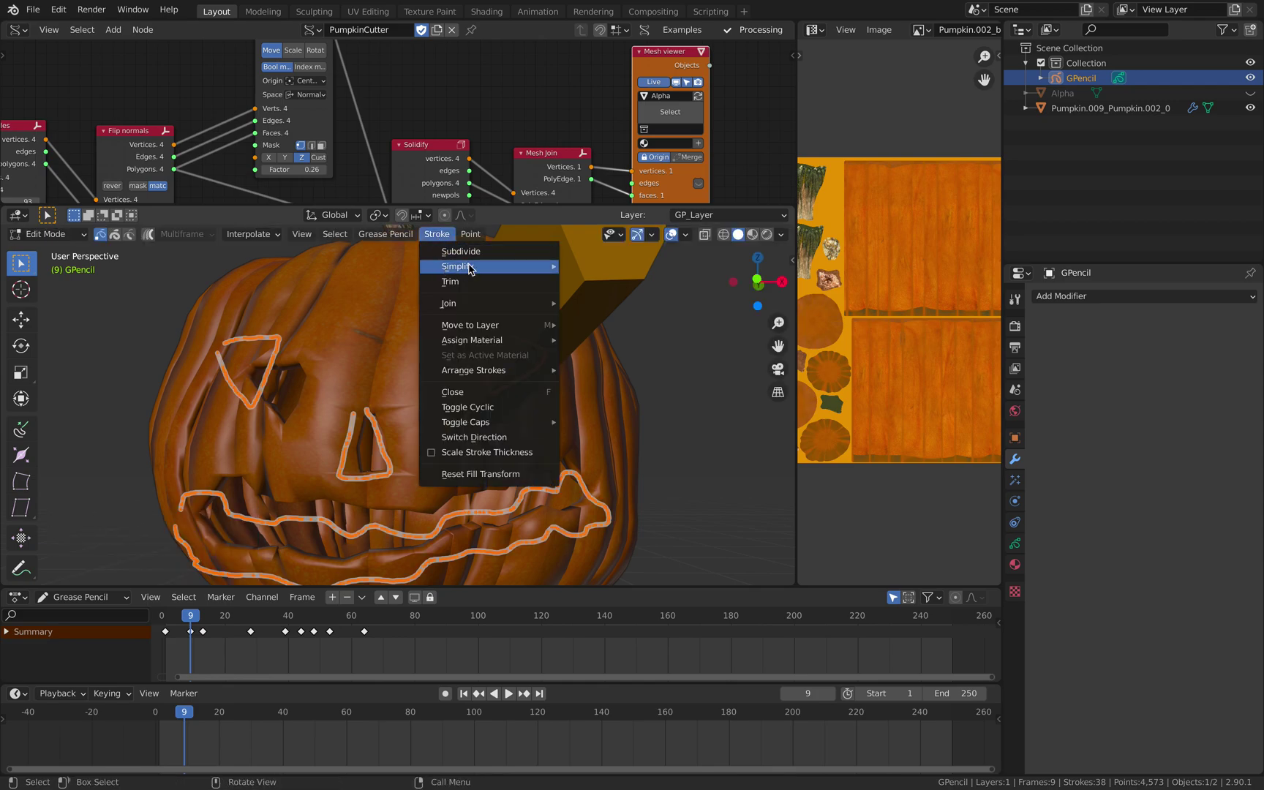
mouse_move(479, 266)
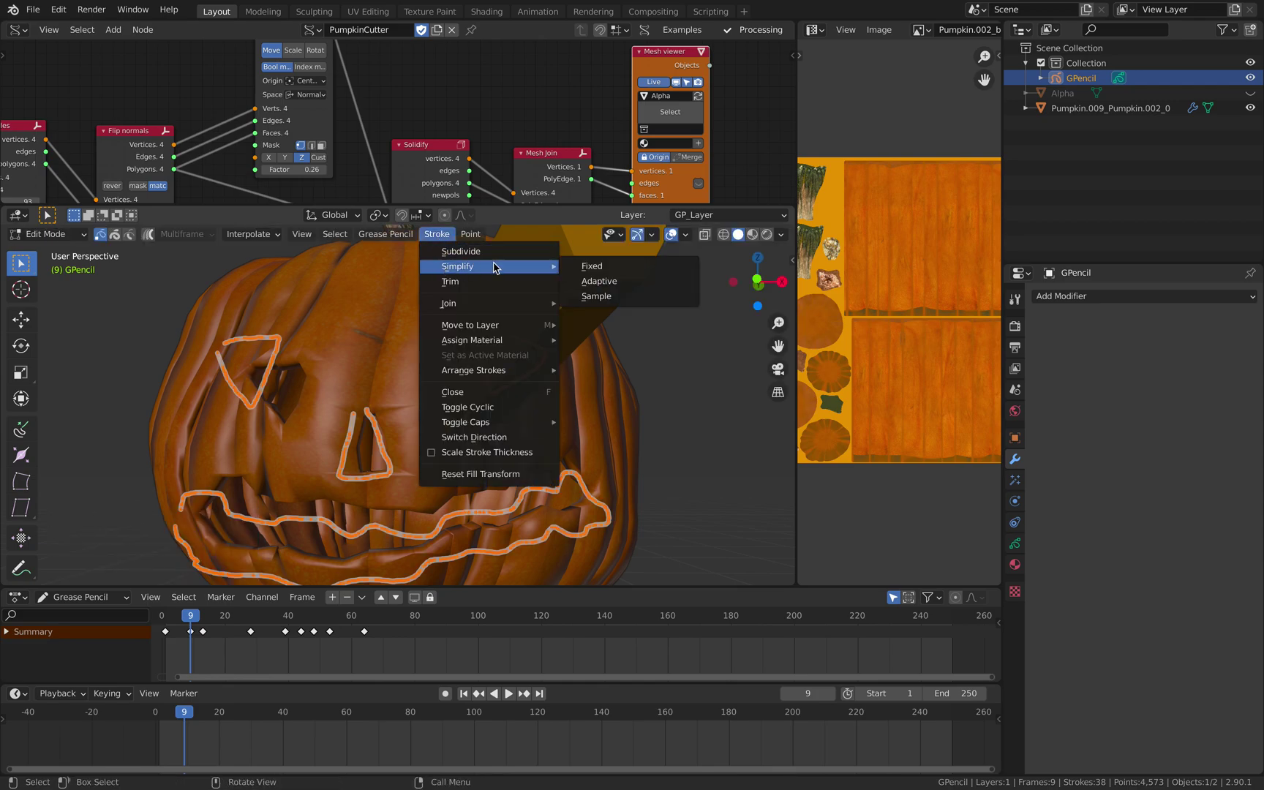
click(609, 296)
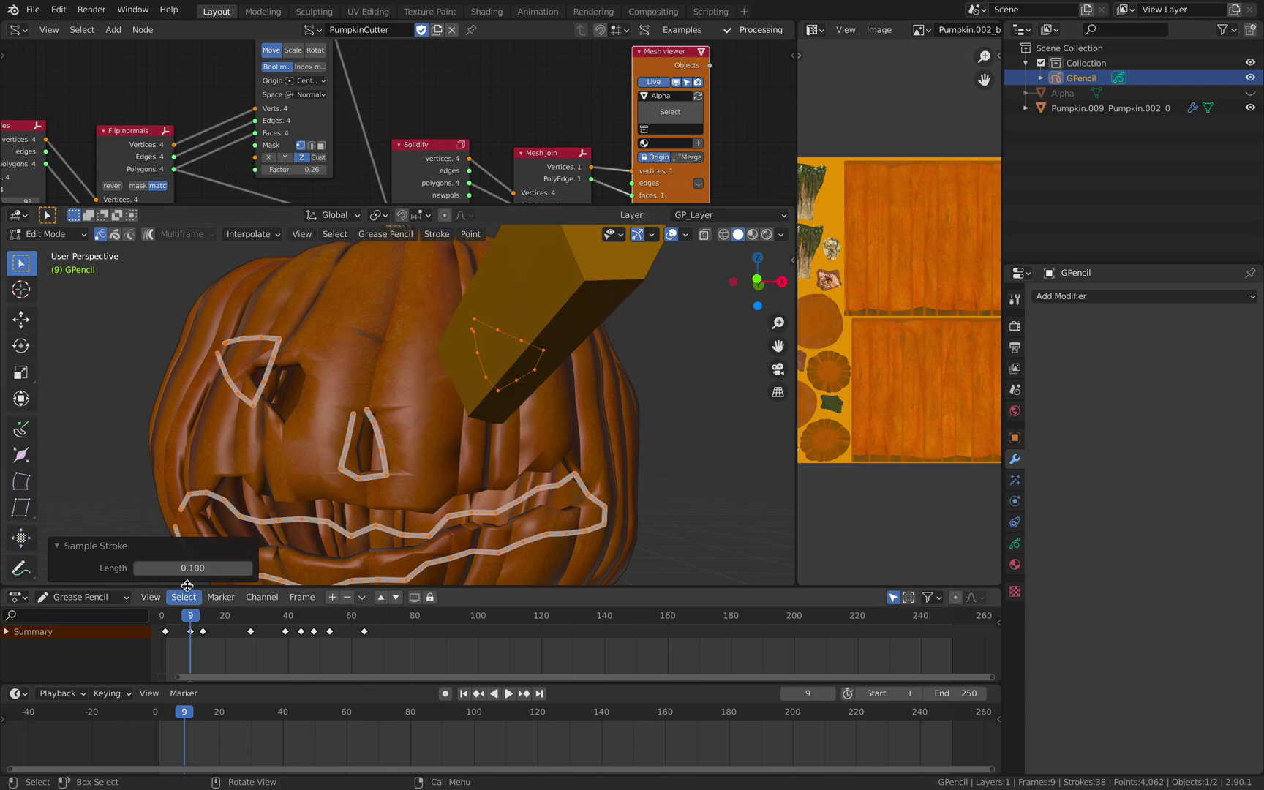
click(34, 239)
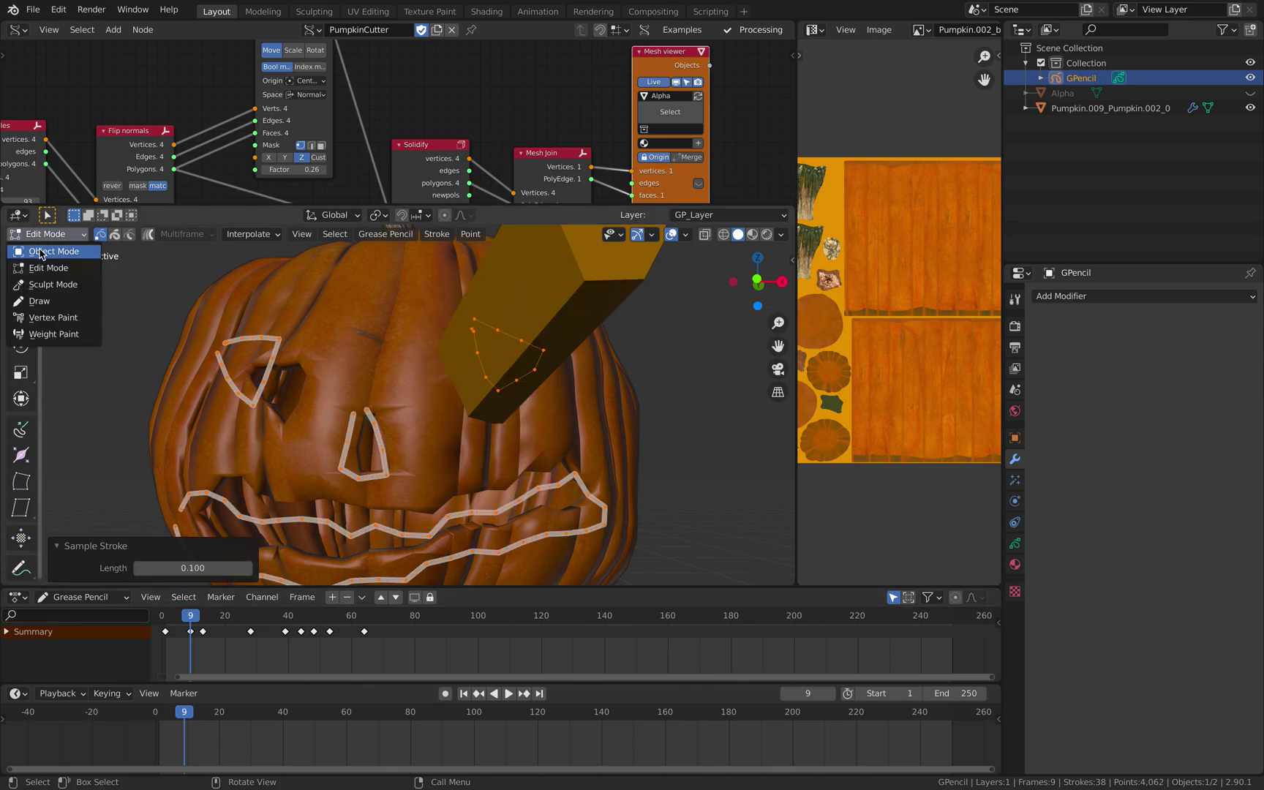
click(46, 250)
click(121, 317)
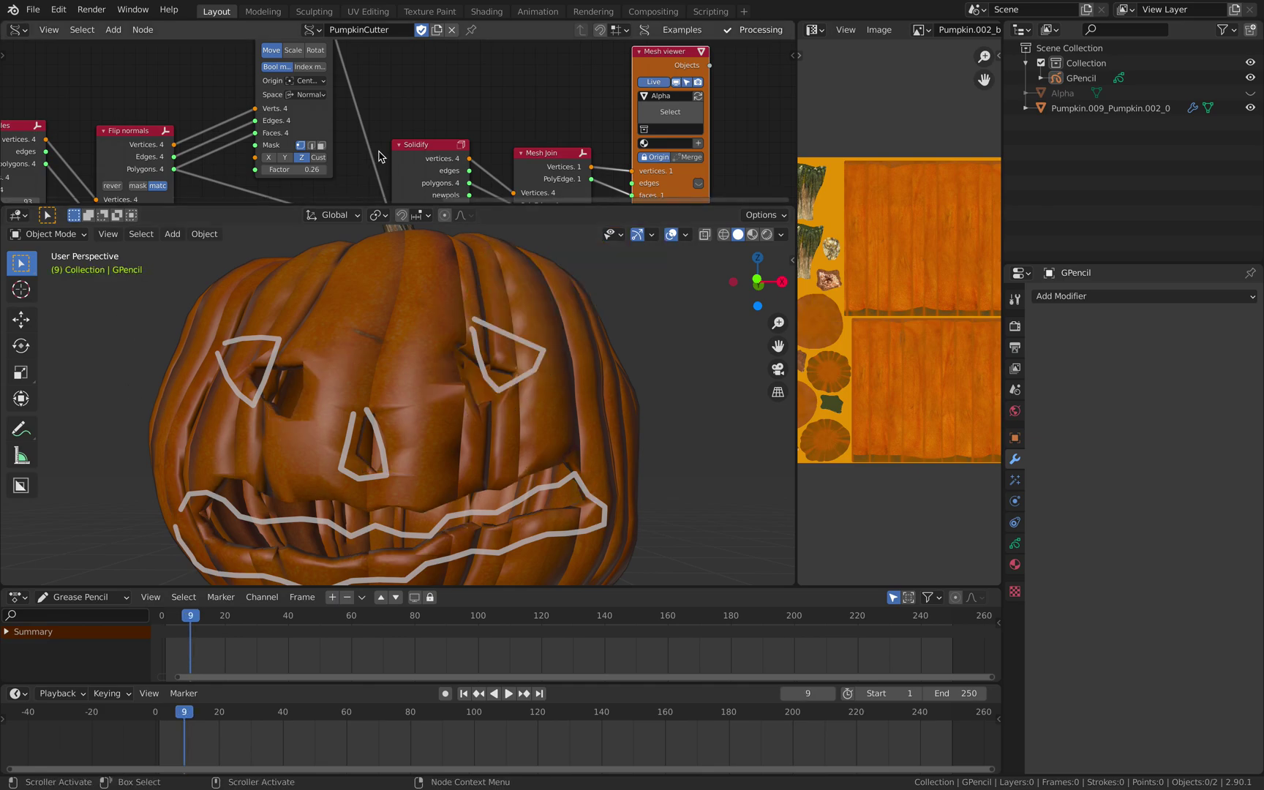
Step: Save the file and play the animation to check the eye cuts up to frame 36
scroll(667, 65, down, 3)
shift+middle_drag(597, 419, 675, 324)
scroll(673, 325, down, 2)
key(ctrl+s)
key(space)
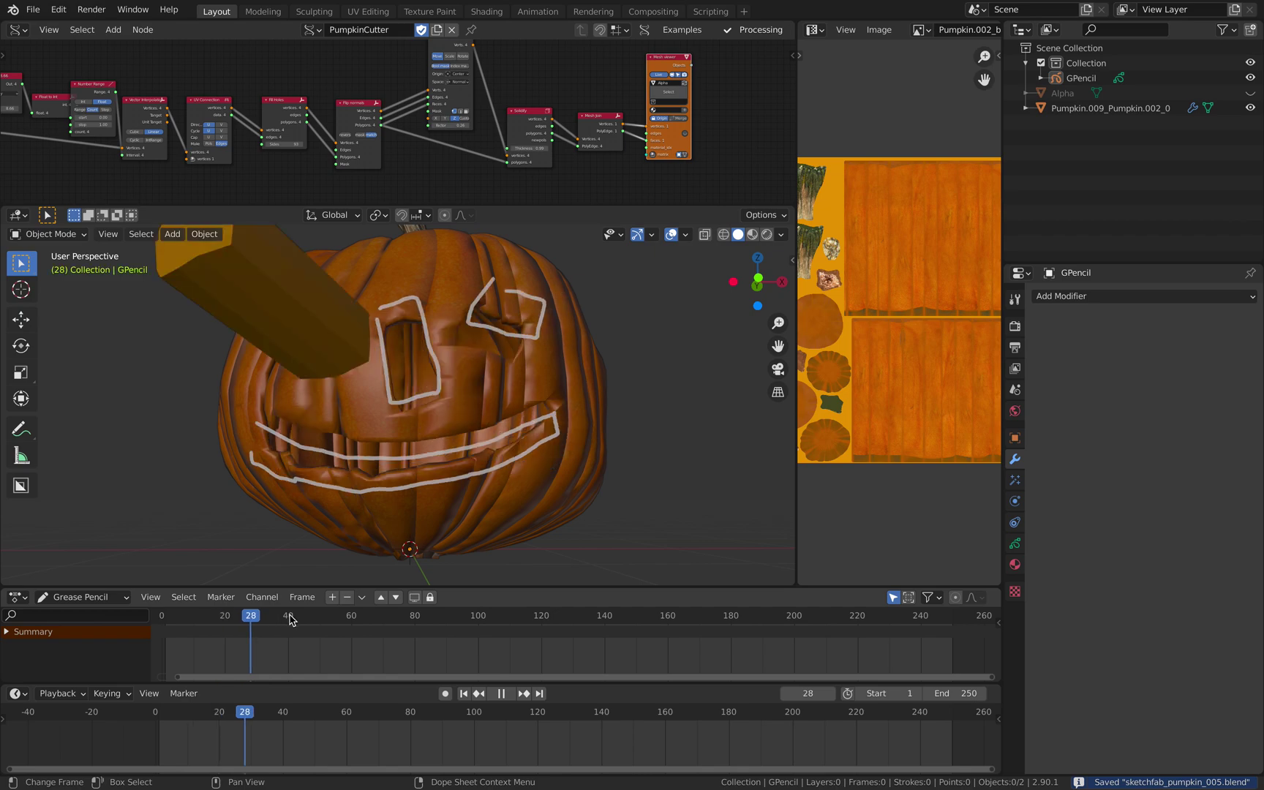
drag(286, 621, 277, 622)
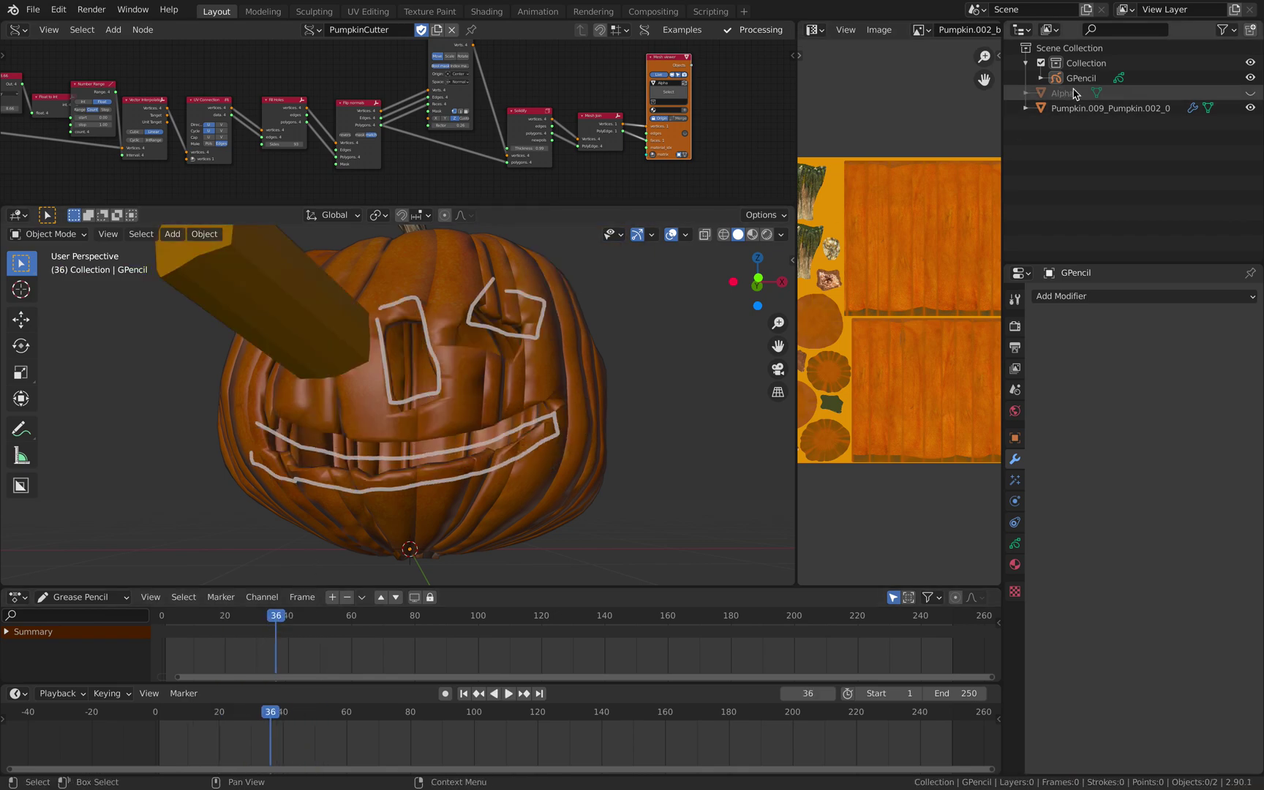
Step: Rotate the Grease Pencil's left-hand eye stroke at frame 35 with trackball and plain rotations
click(1094, 79)
drag(275, 621, 272, 622)
key(Tab)
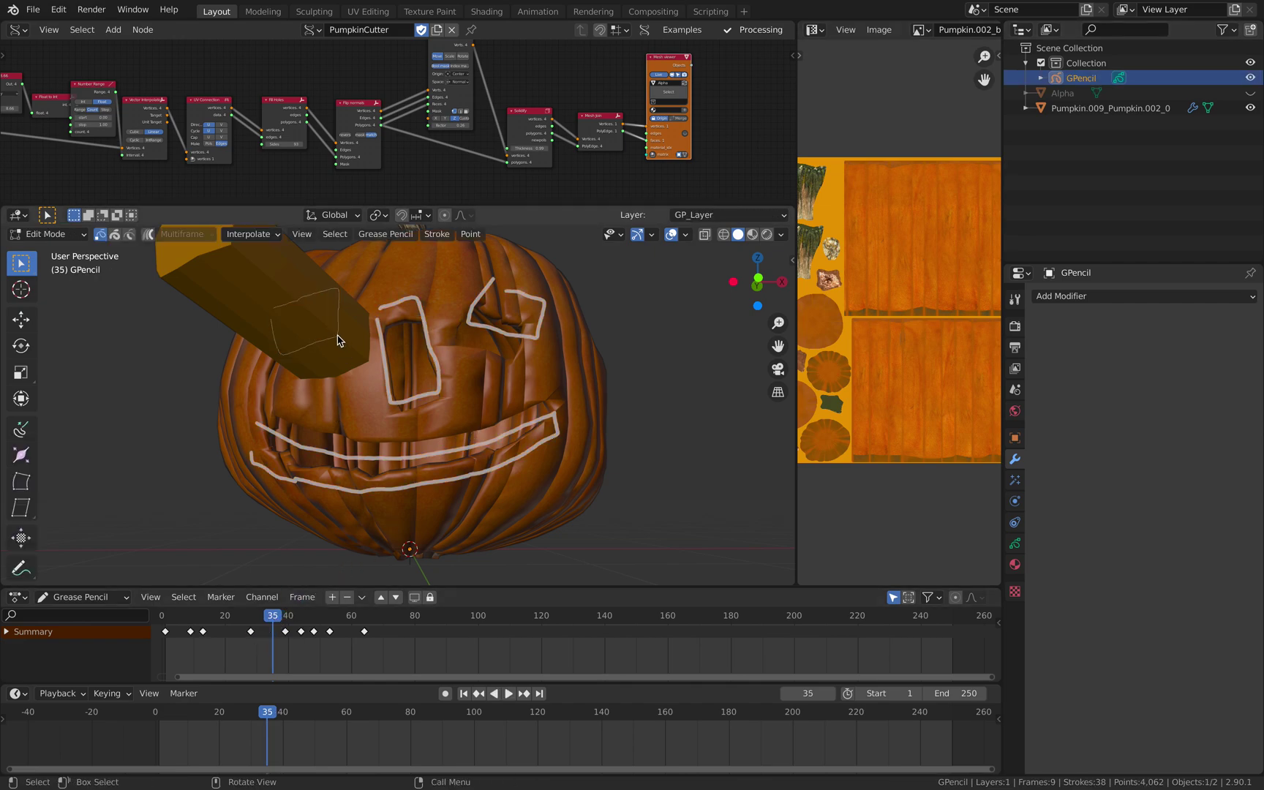
click(336, 340)
key(r)
key(r)
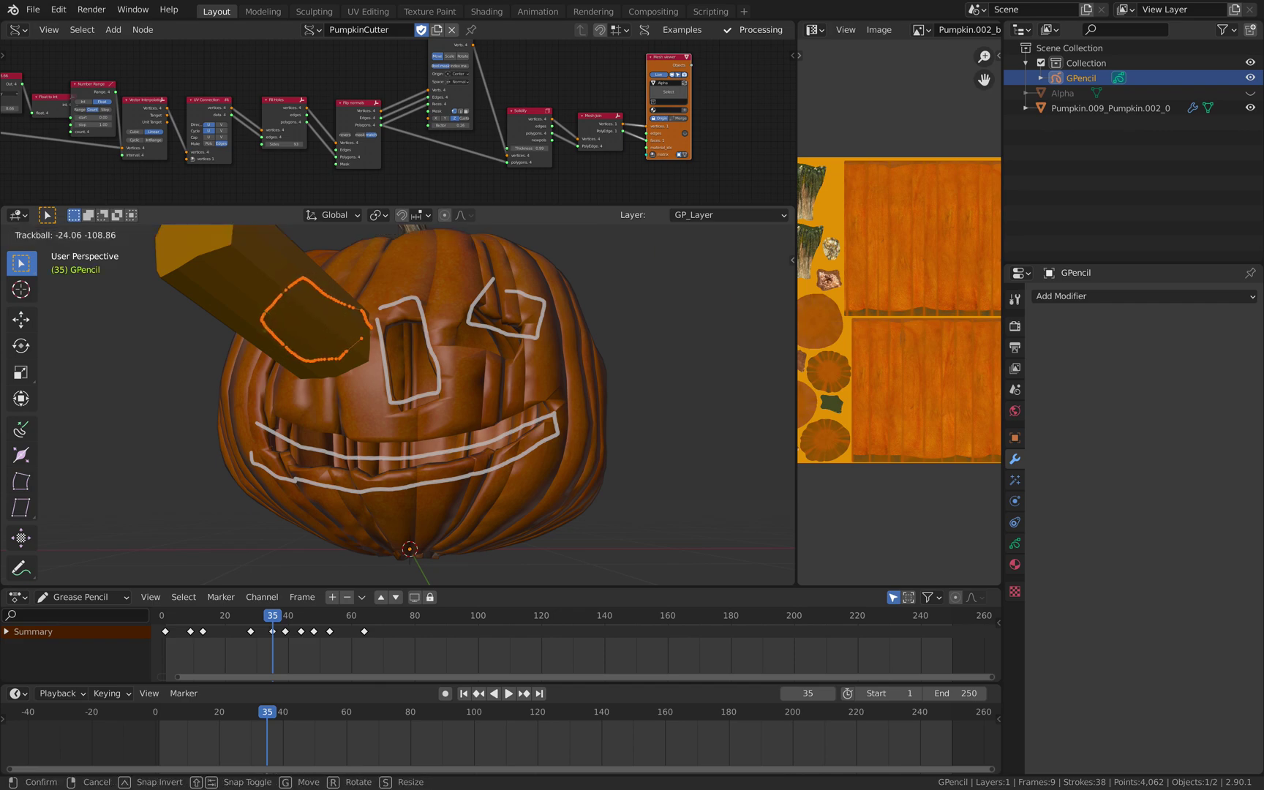
click(269, 317)
key(r)
key(r)
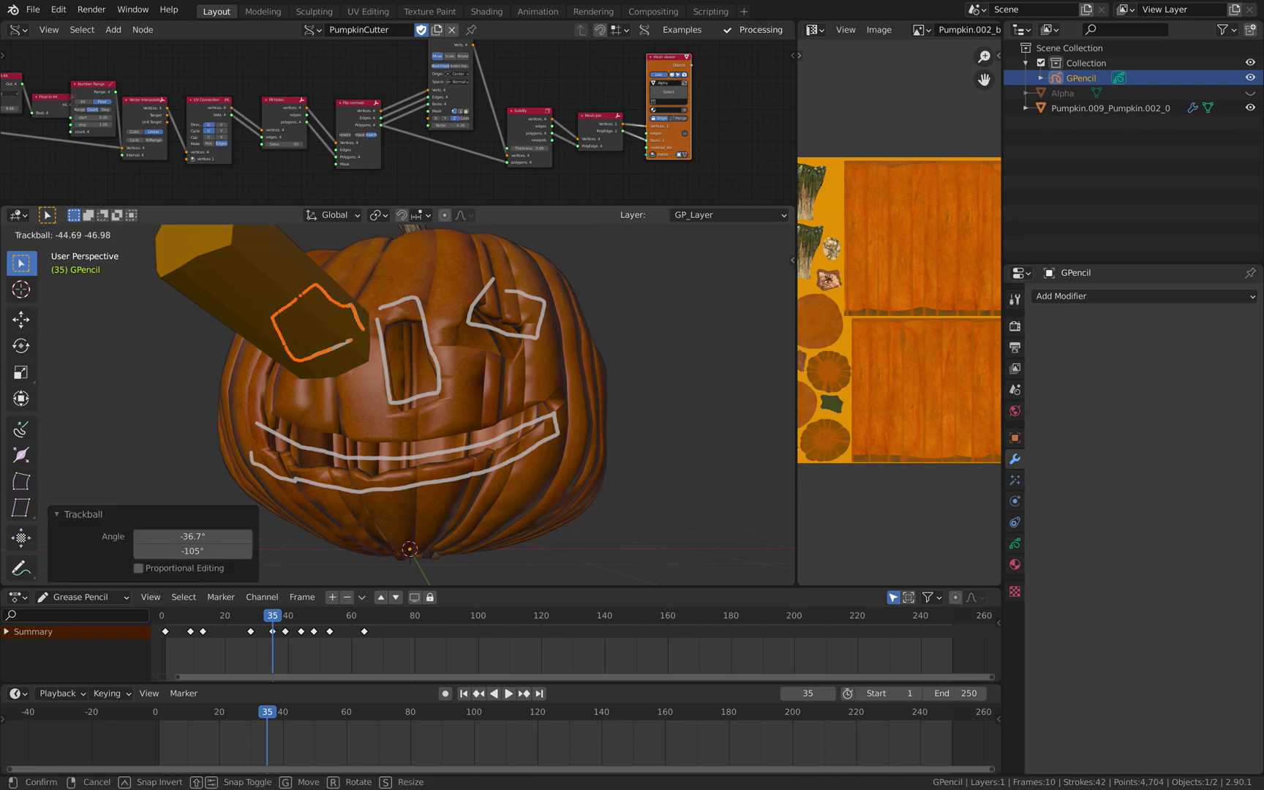
click(411, 296)
key(r)
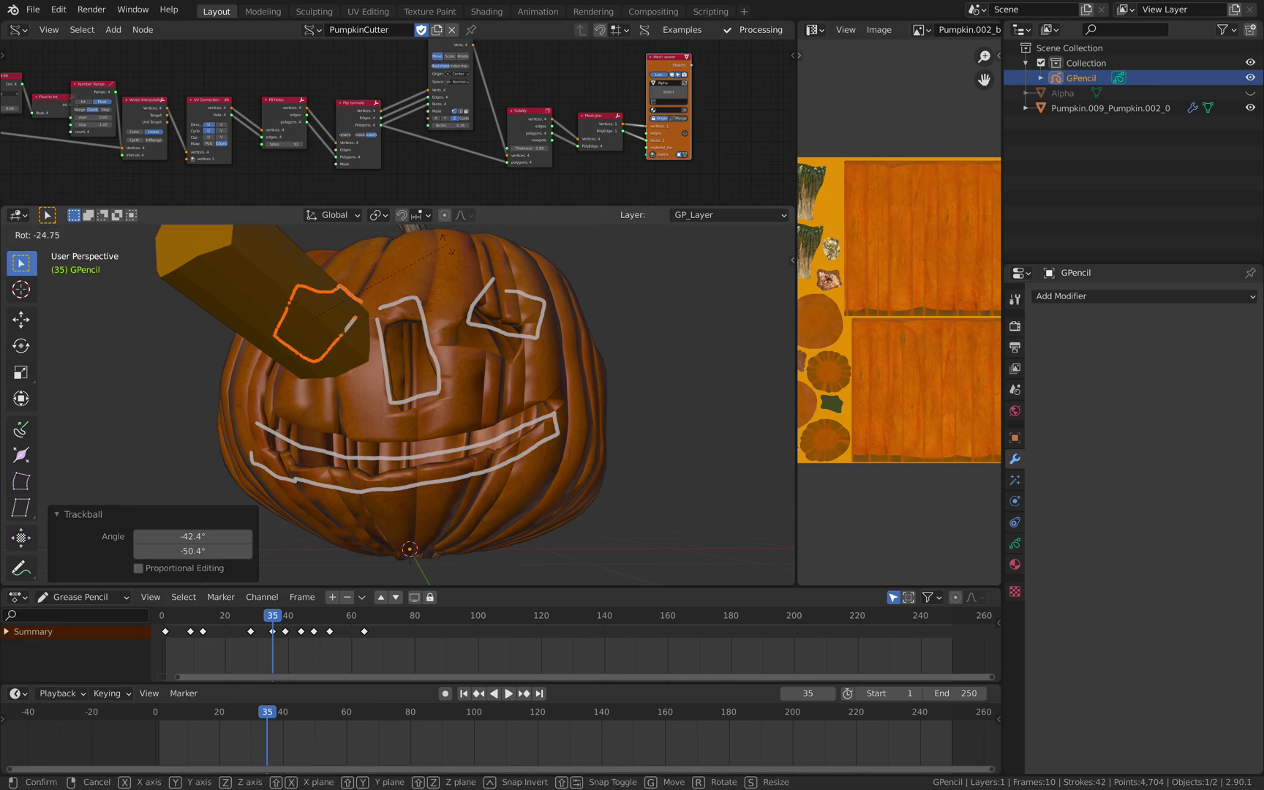
click(450, 252)
Step: Simplify all strokes at frame 35 with the Fixed method and return to Object Mode
key(a)
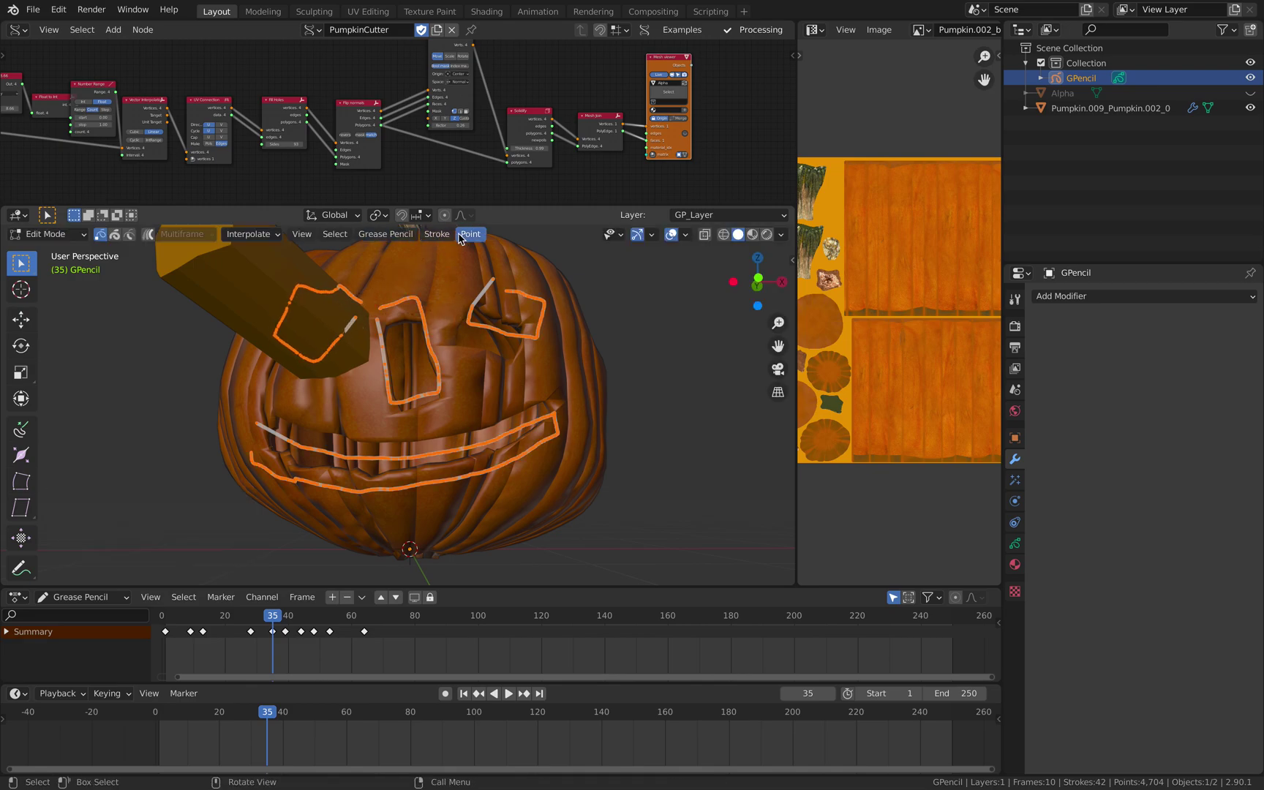
click(437, 234)
mouse_move(460, 267)
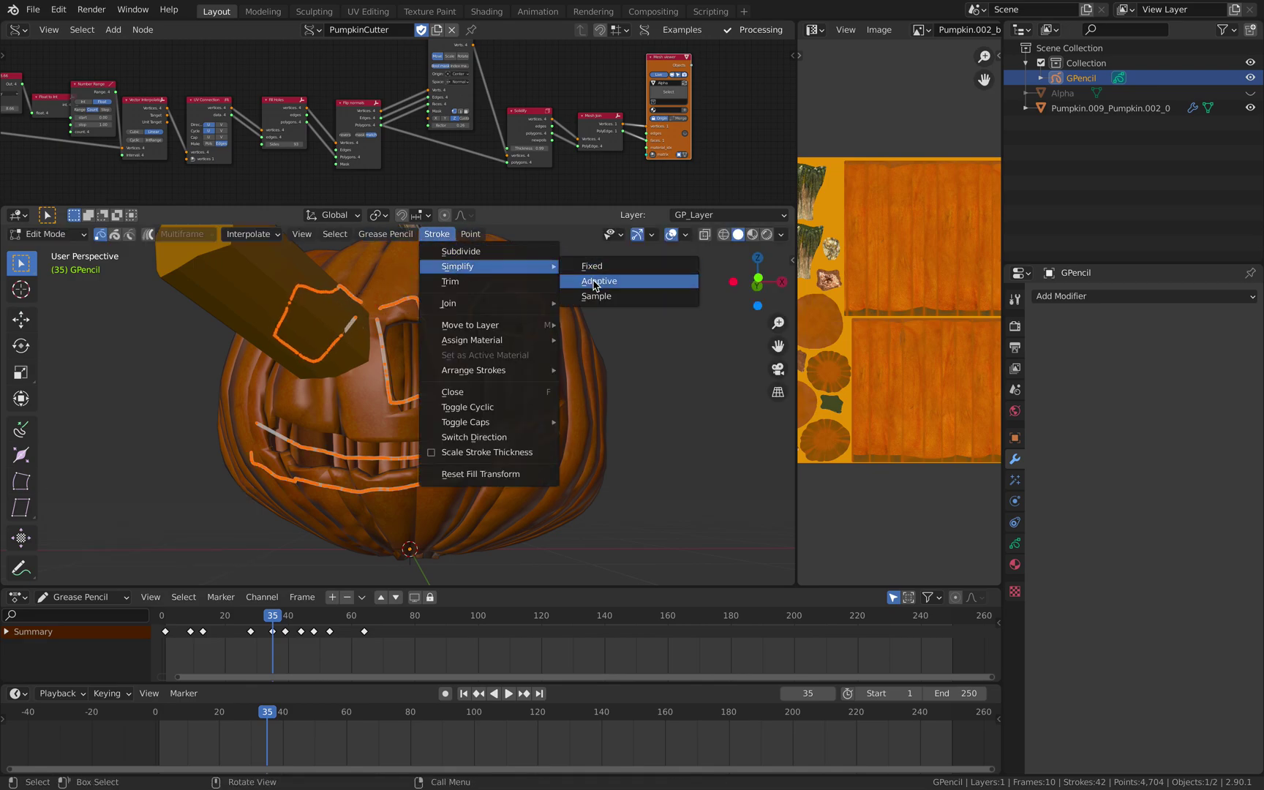
click(593, 268)
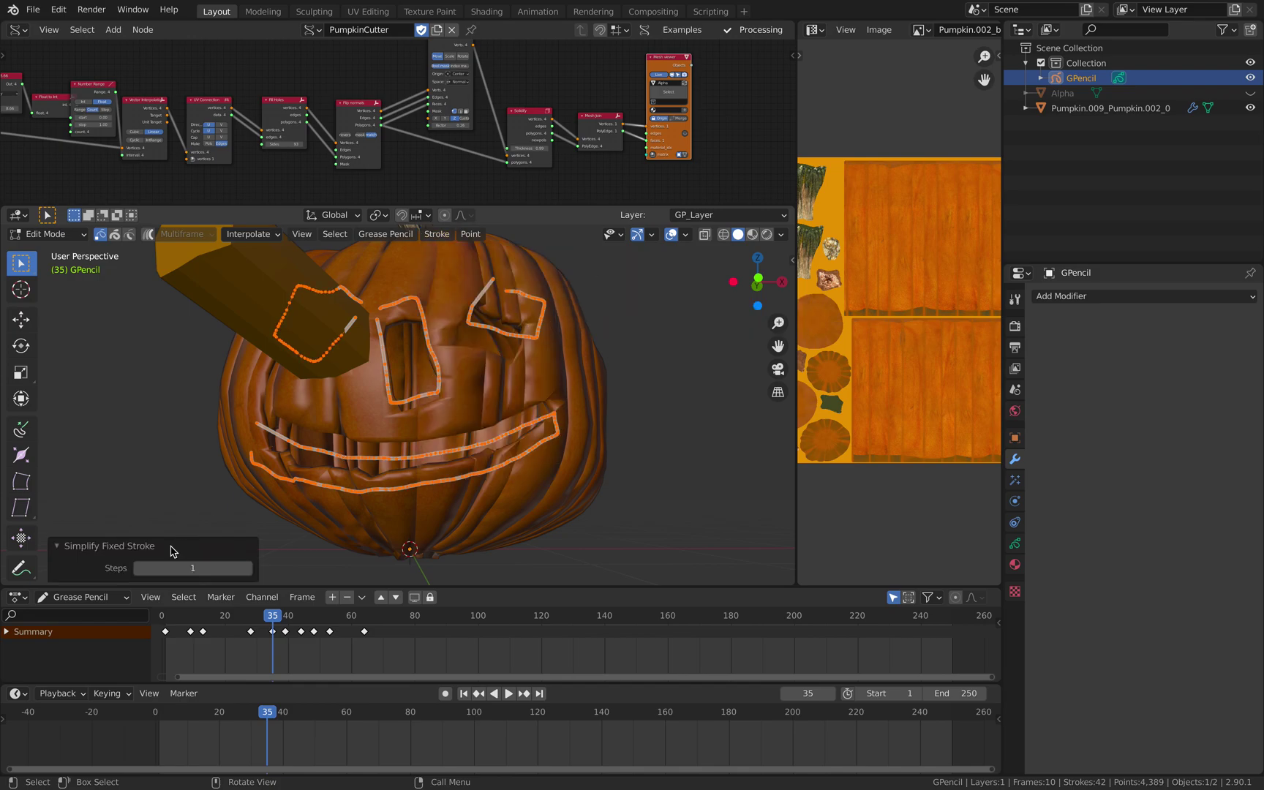
key(Tab)
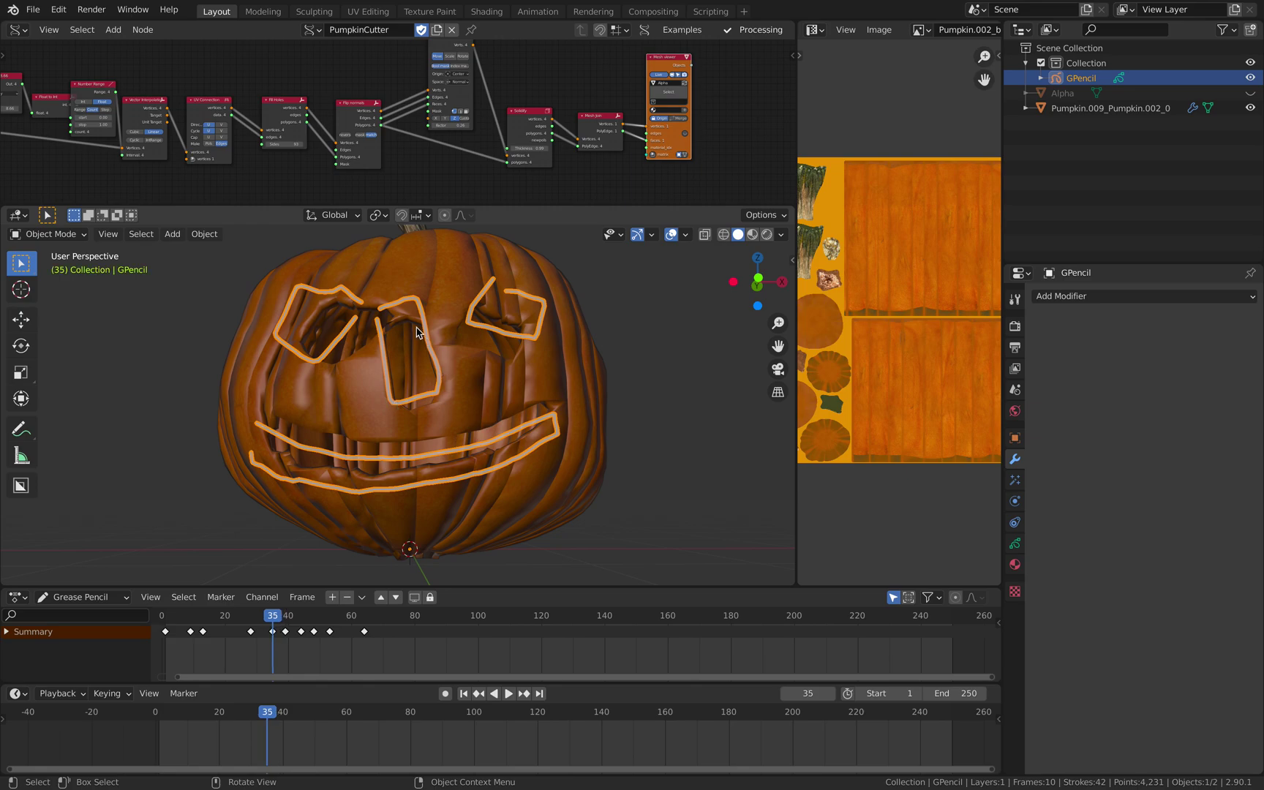
Step: Move the left-hand eye stroke at frame 35 by about -0.15 m in X, 0.09 m in Y and 0.02 m in Z, then check the cut
key(Tab)
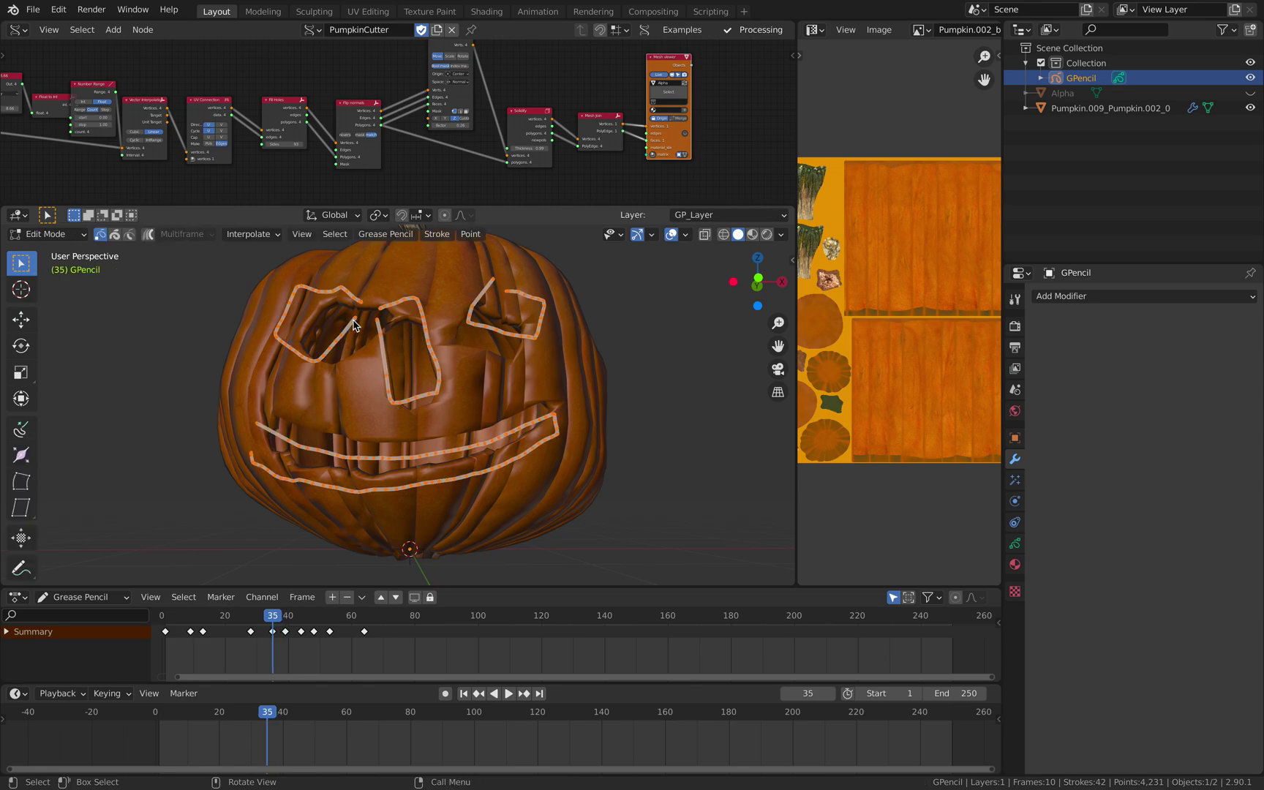
middle_drag(353, 325, 426, 373)
key(g)
click(510, 404)
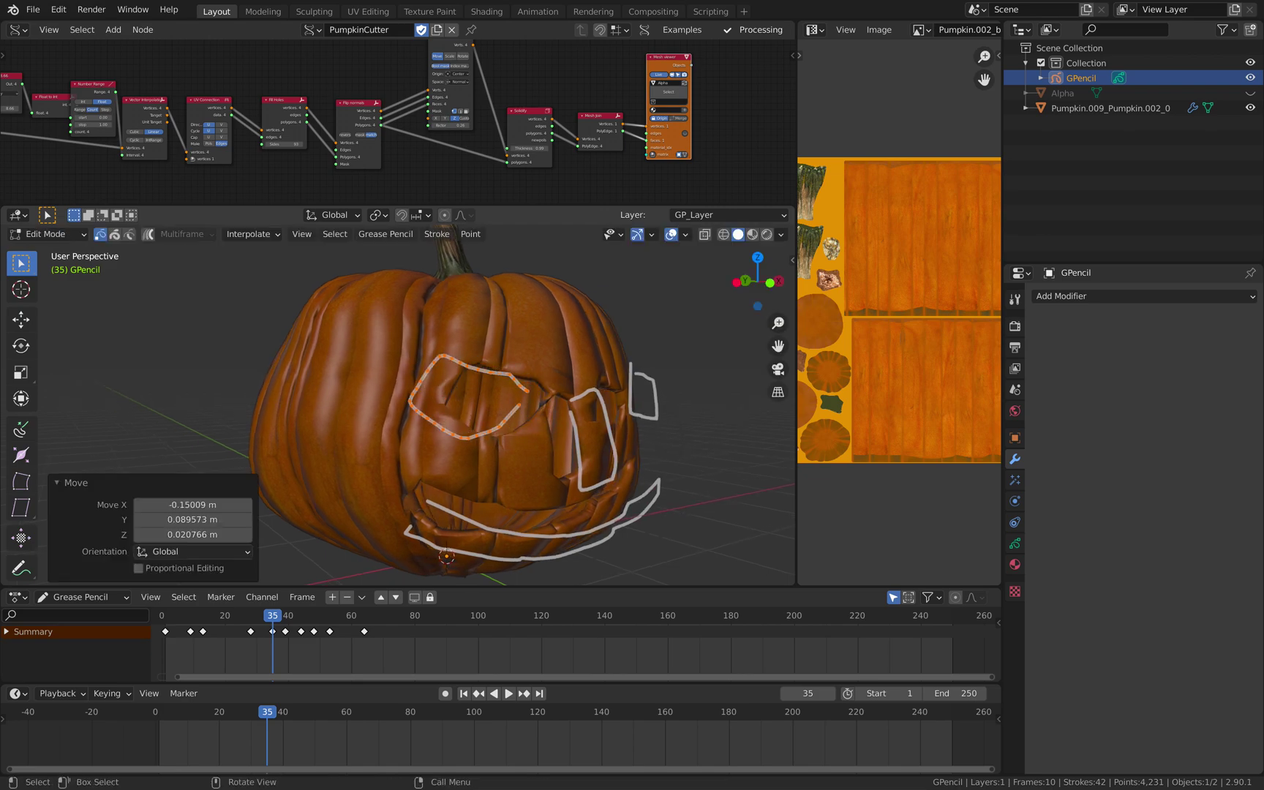
key(Tab)
middle_drag(552, 359, 487, 351)
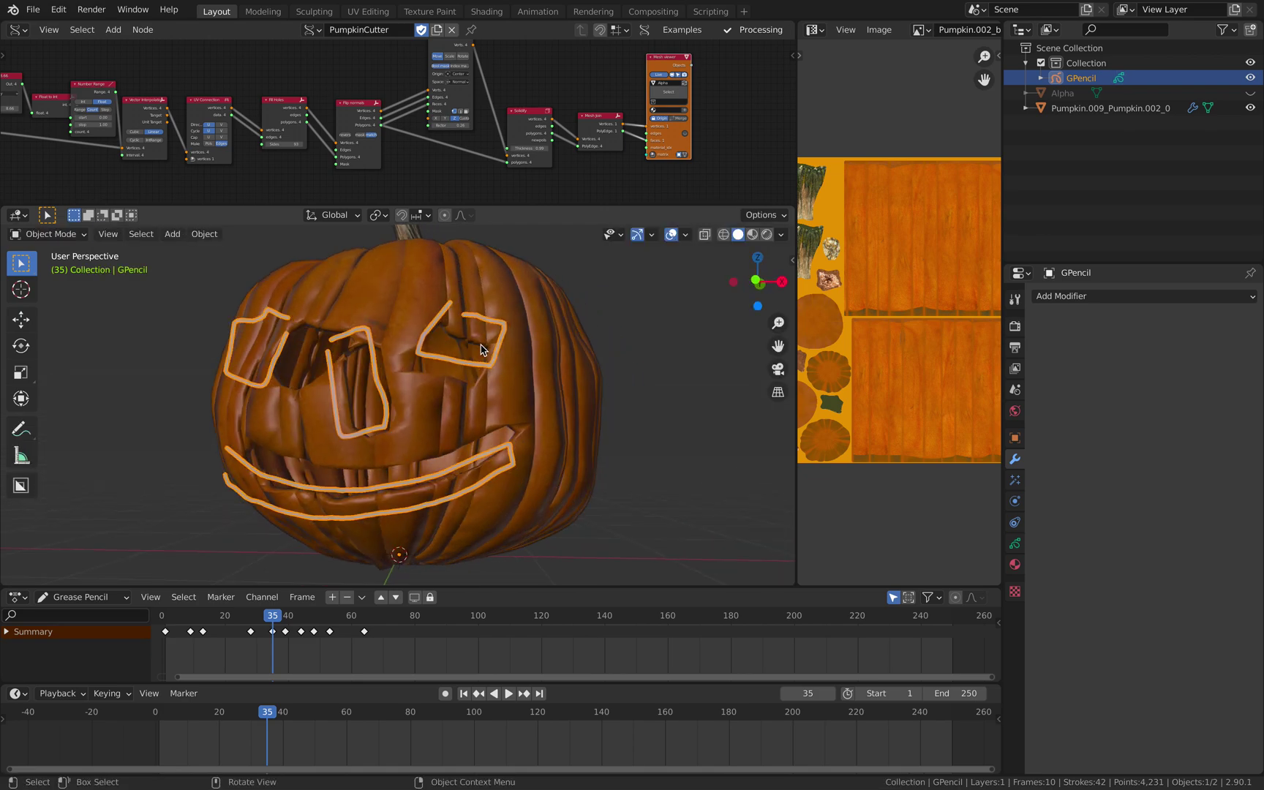
key(Right)
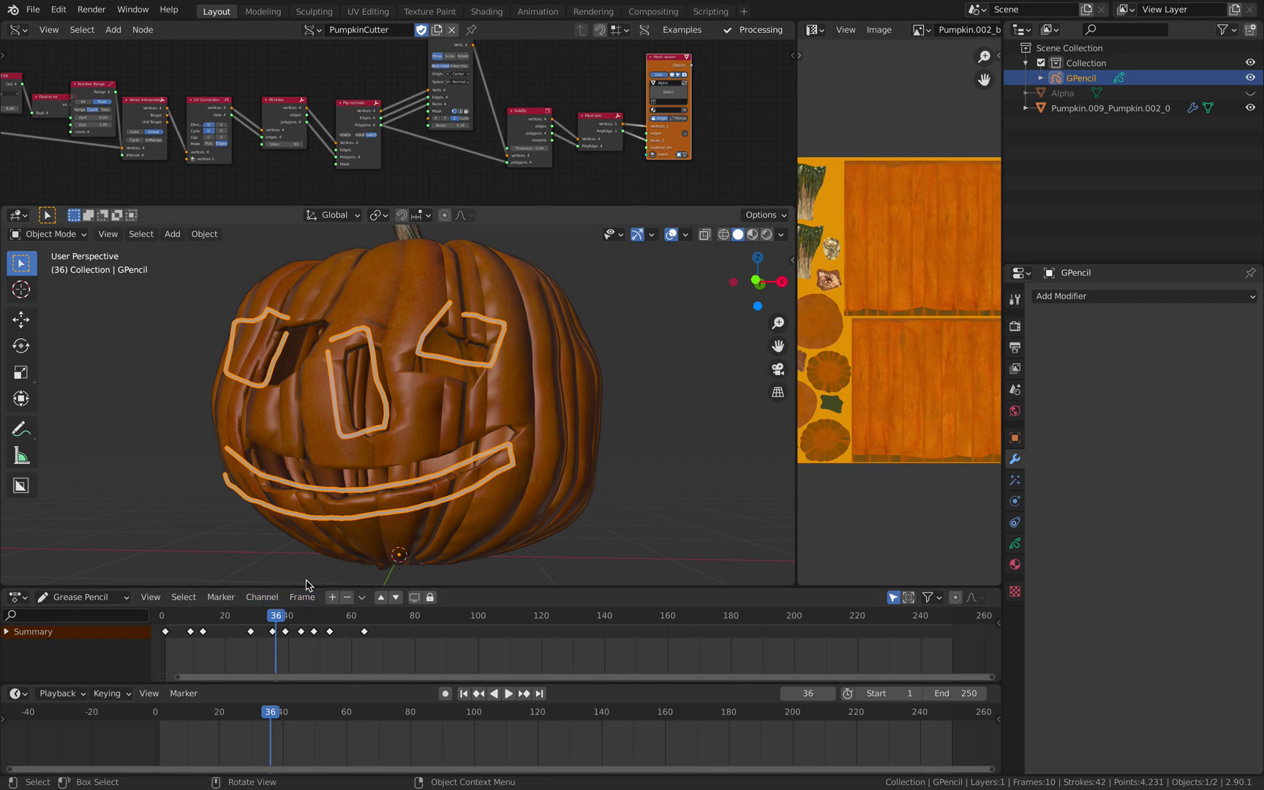
Step: Delete the Grease Pencil keyframe at frame 28 and play the animation backwards to check the earlier frames
click(254, 615)
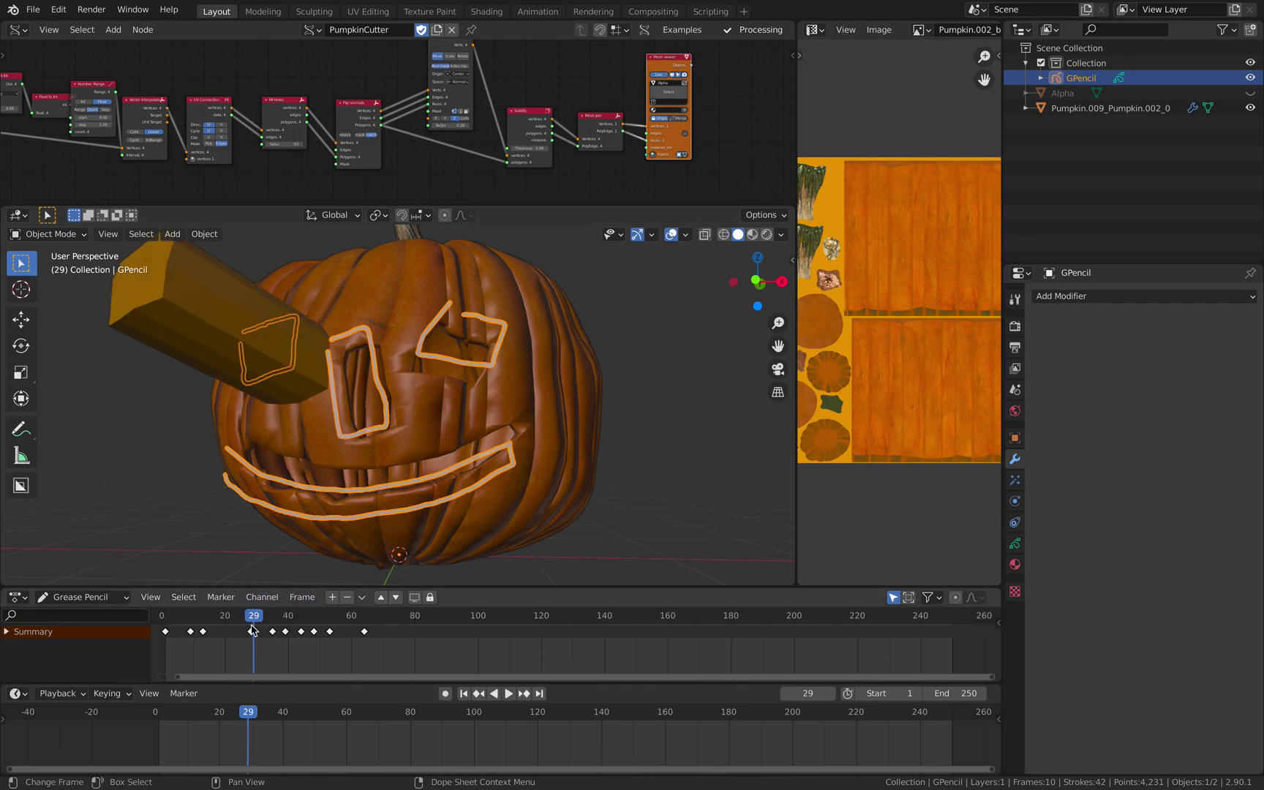
key(x)
click(249, 637)
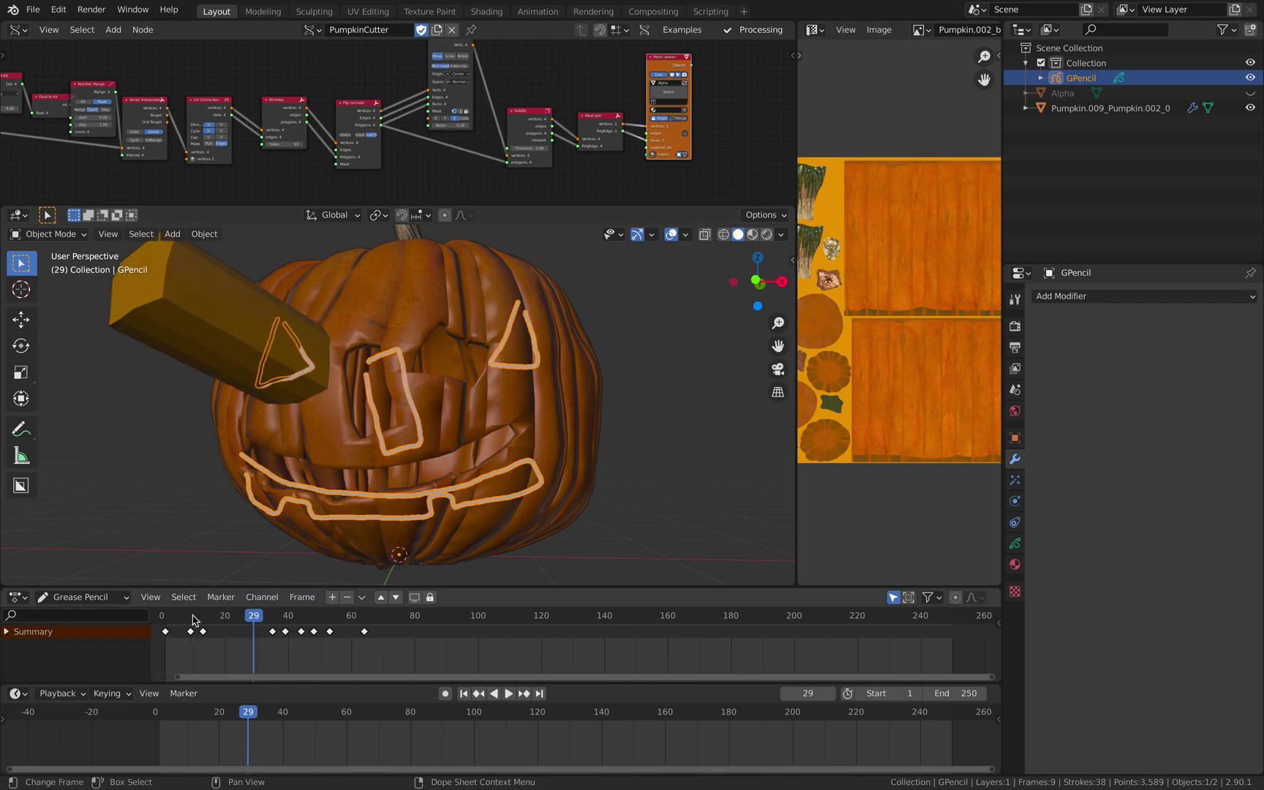
key(ctrl+shift+space)
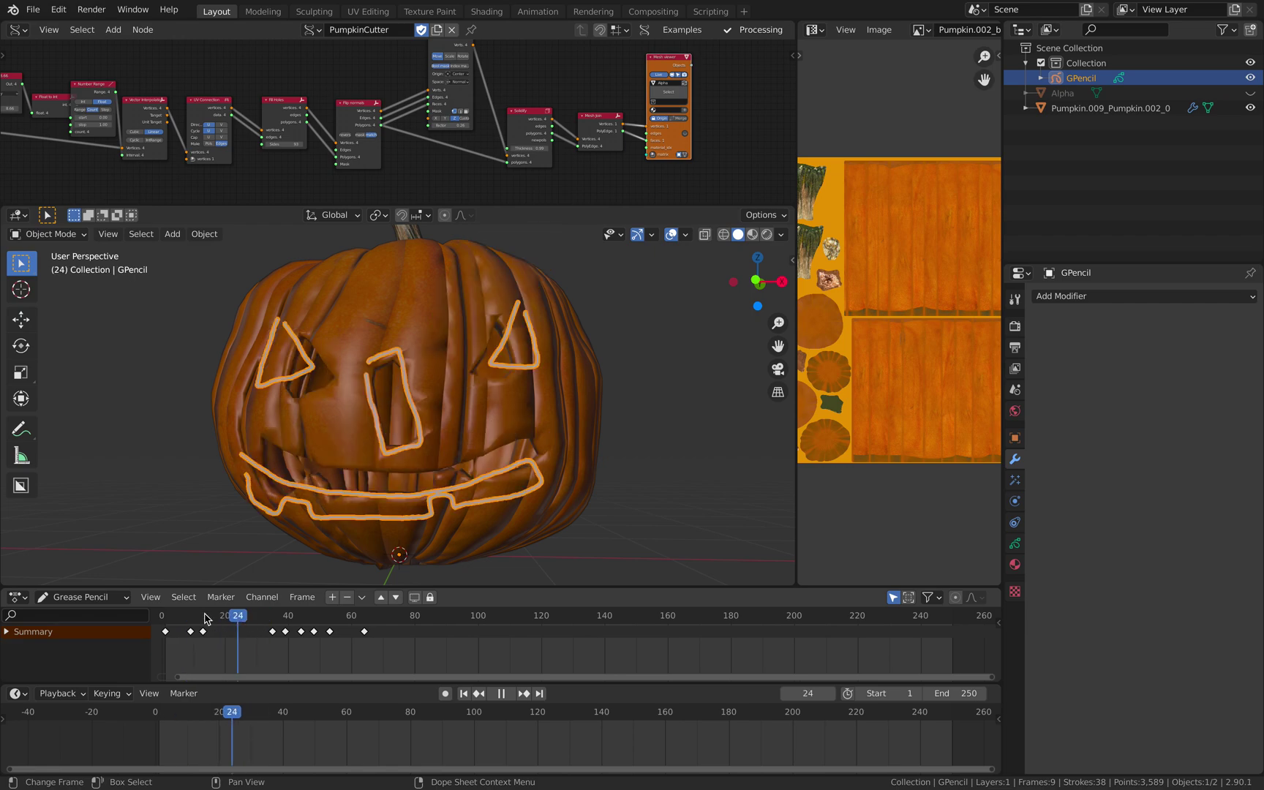
key(space)
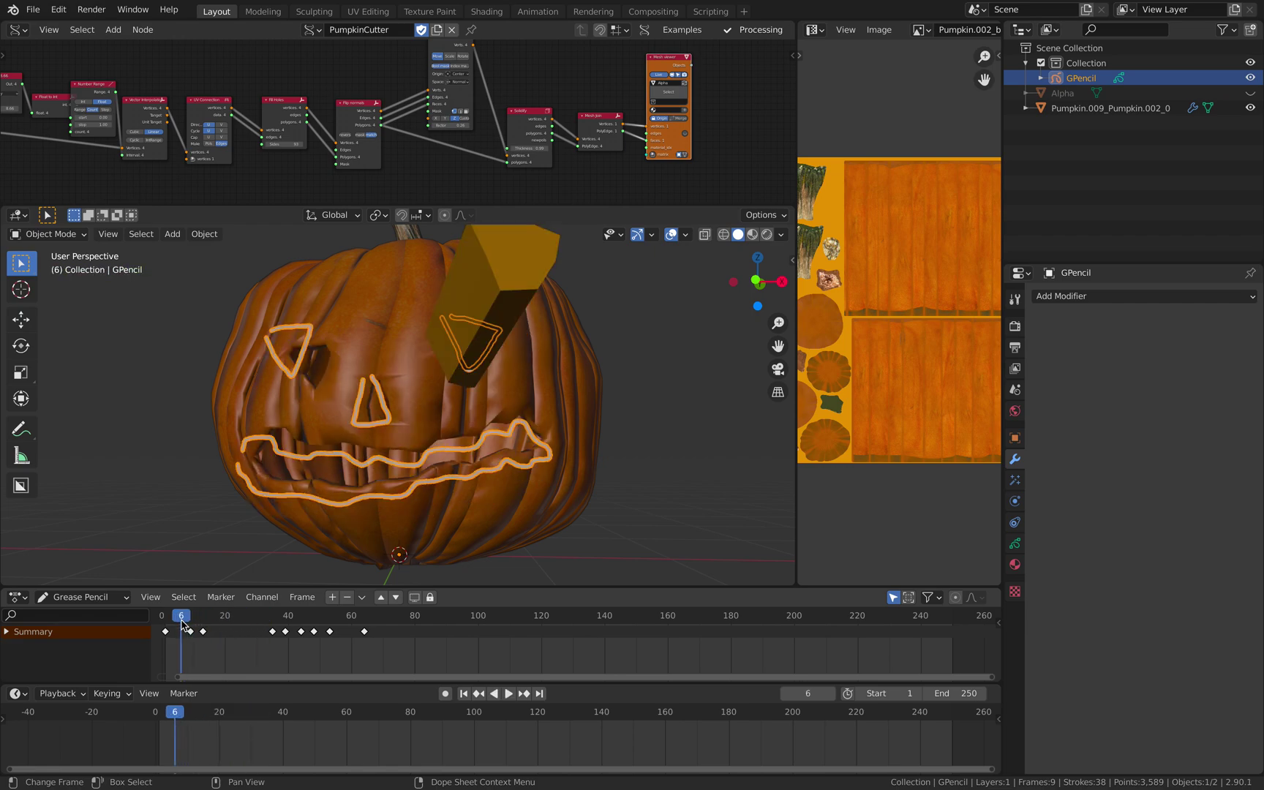
Step: Delete the first Grease Pencil keyframe, shift the frame 9 keyframe to about frame 4, and replay the animation
key(x)
click(169, 634)
drag(191, 632, 176, 632)
key(space)
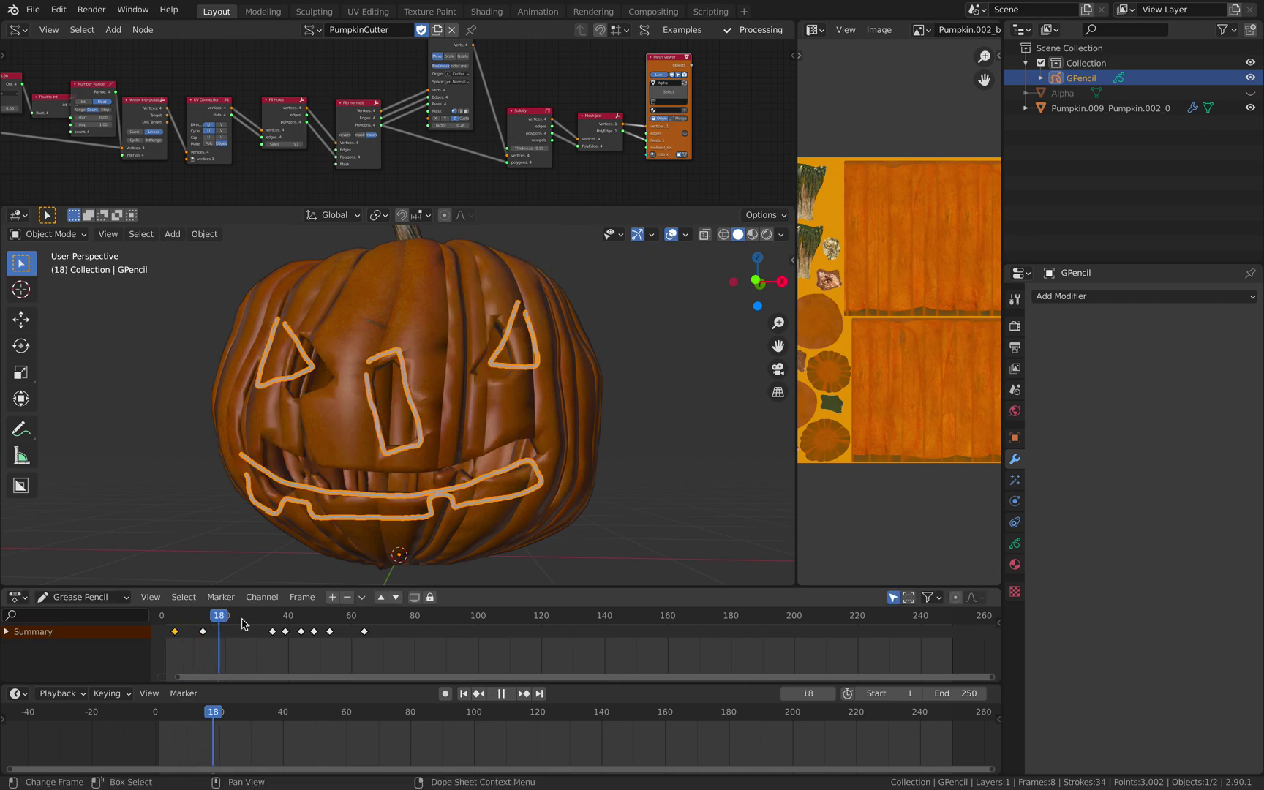
Step: Delete the Grease Pencil keyframe at about frame 39 and recheck the animation
drag(307, 623, 285, 623)
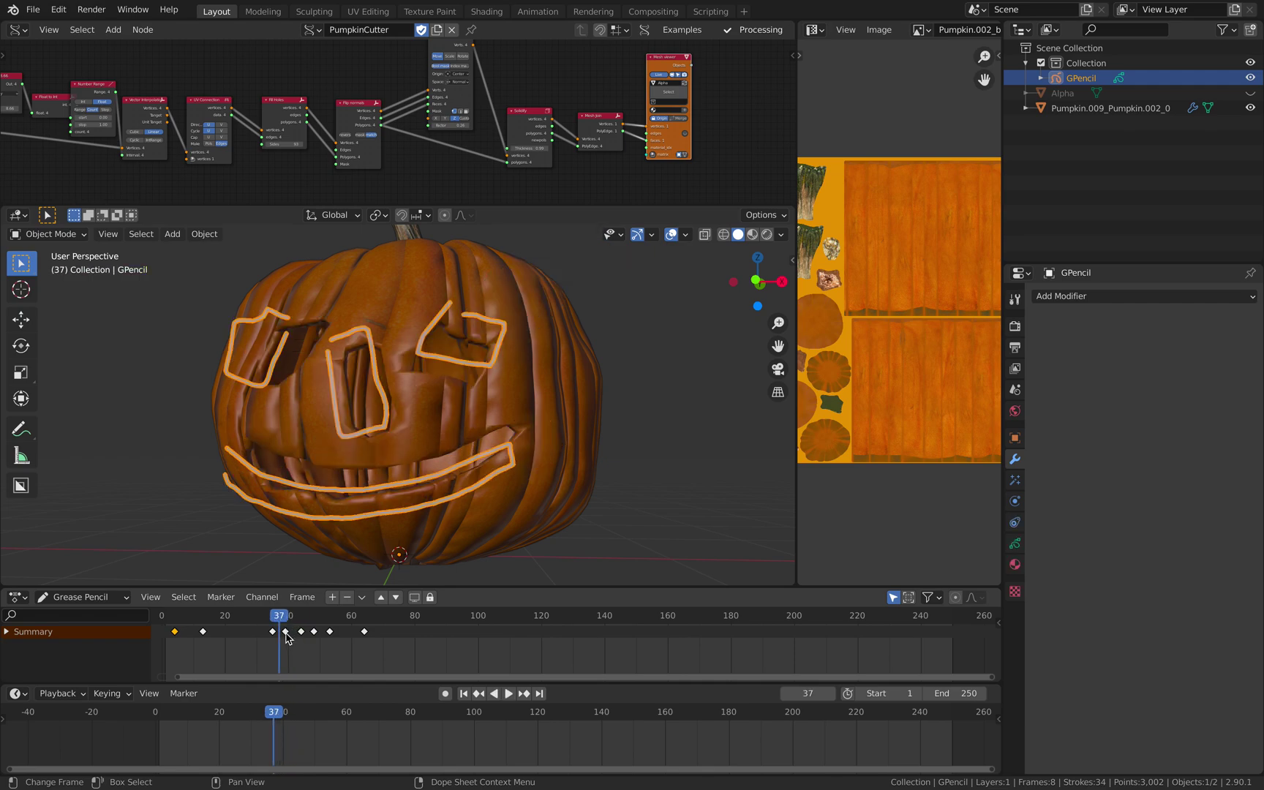
key(x)
click(290, 634)
click(245, 632)
mouse_move(316, 631)
mouse_down()
mouse_move(296, 633)
mouse_move(363, 632)
mouse_move(190, 634)
mouse_up()
click(335, 616)
key(space)
Step: Deselect the Grease Pencil object and save the file
click(459, 392)
mouse_move(460, 391)
middle_down()
mouse_move(570, 389)
mouse_move(536, 394)
mouse_move(504, 351)
middle_up()
key(ctrl+s)
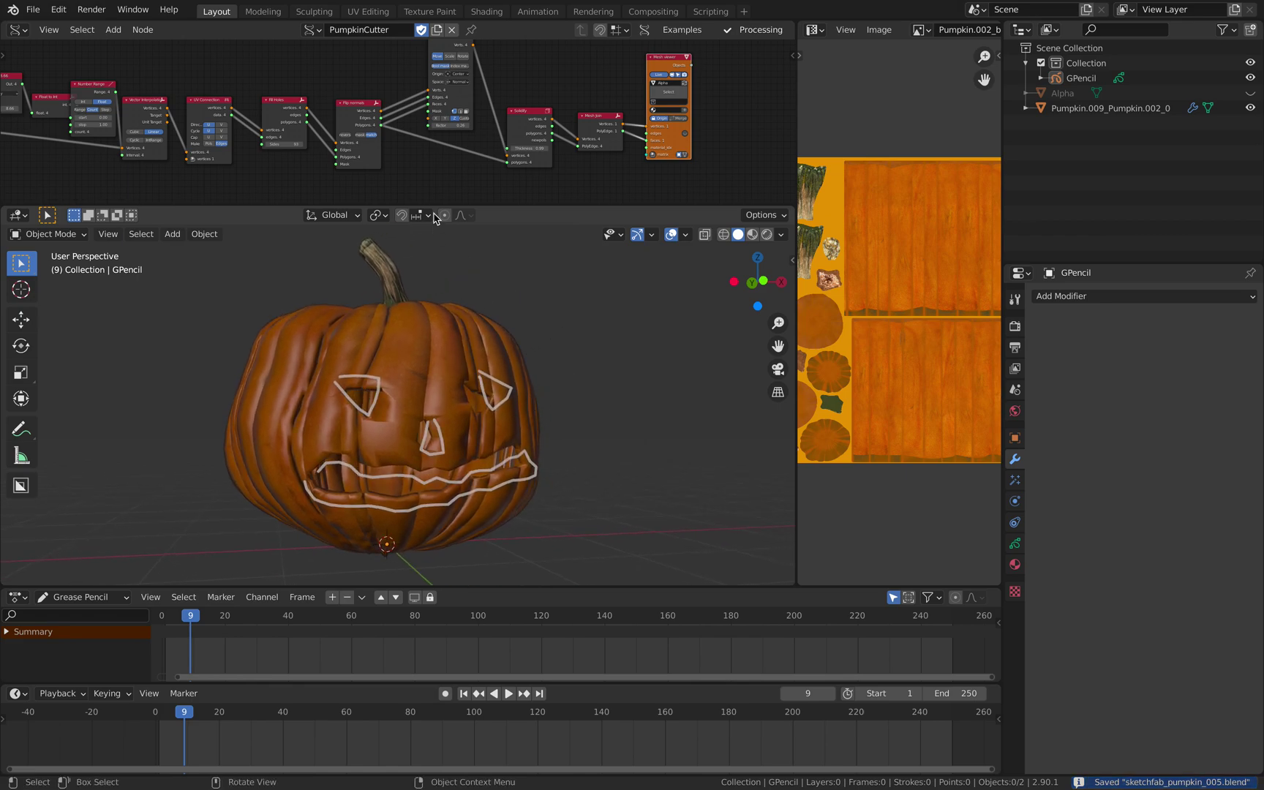
scroll(424, 102, up, 2)
scroll(424, 102, down, 4)
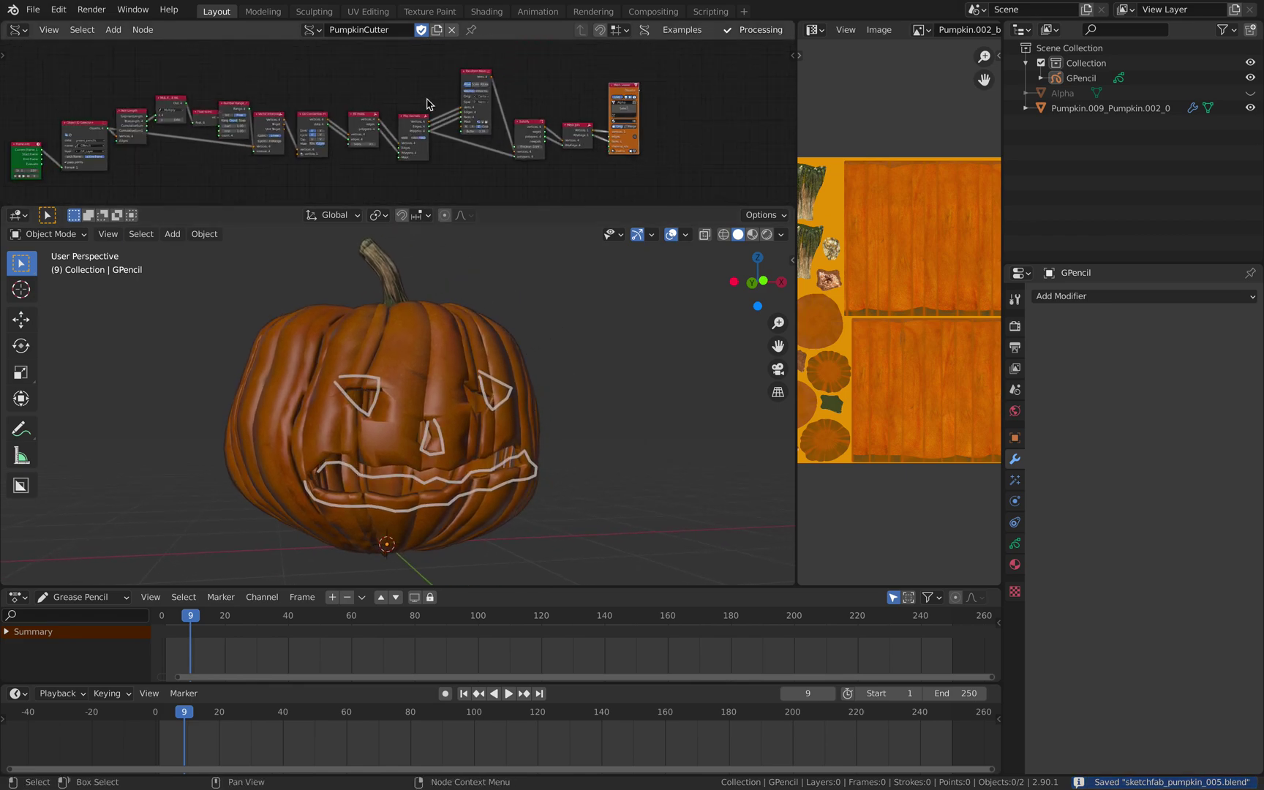
middle_drag(511, 84, 540, 93)
middle_drag(496, 288, 557, 323)
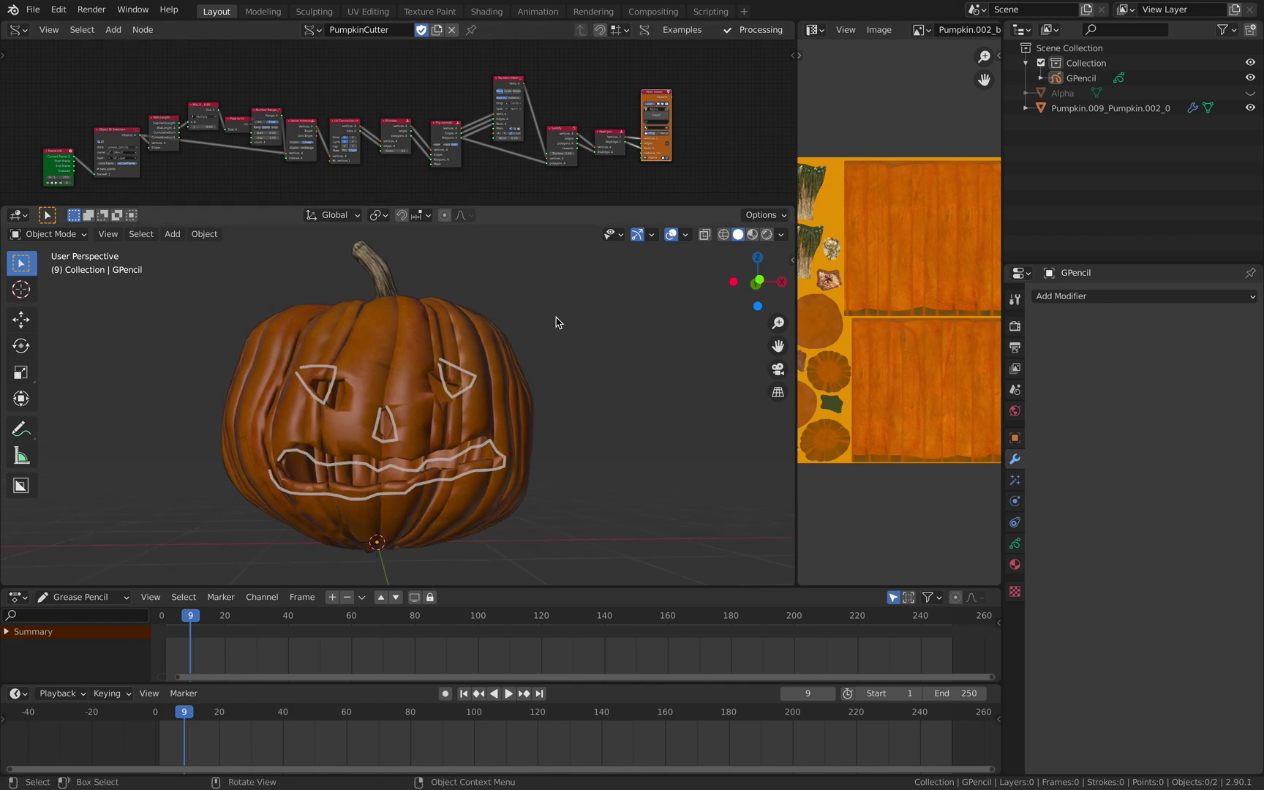